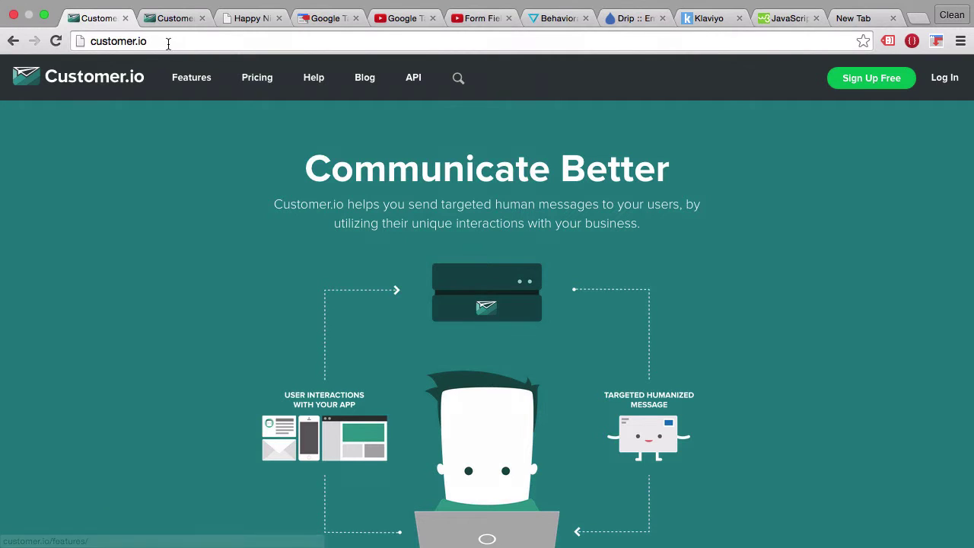
Open Customer.io's Production Integration page and review its Site ID, API Key and JavaScript snippets.
{"action": "left_click", "coordinate": [170, 17]}
{"action": "scroll", "coordinate": [384, 330], "scroll_direction": "down", "scroll_amount": 5}
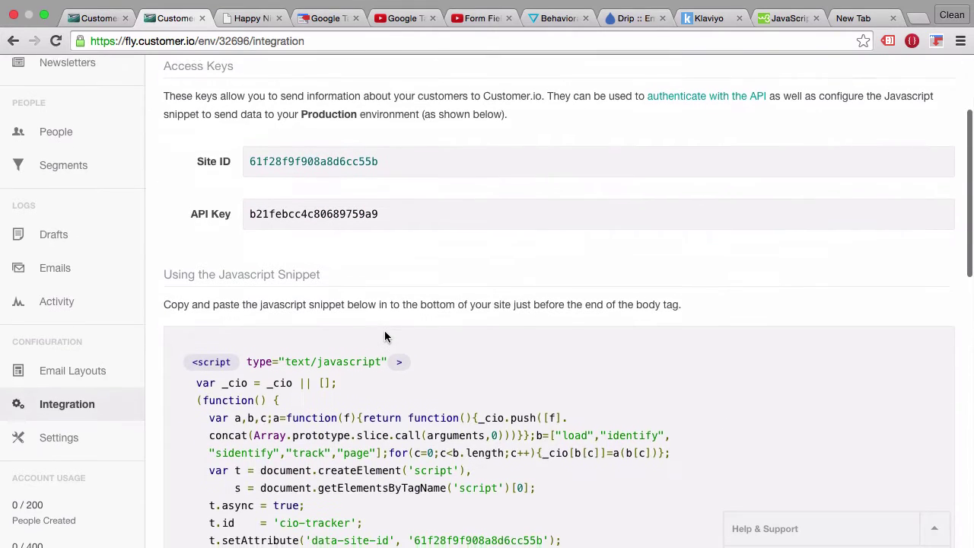
{"action": "scroll", "coordinate": [385, 332], "scroll_direction": "down", "scroll_amount": 3}
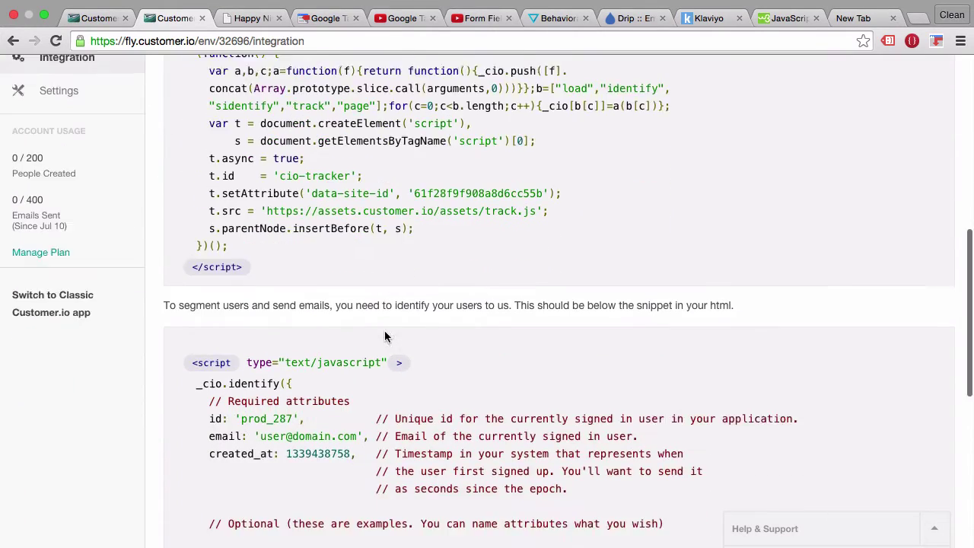
{"action": "scroll", "coordinate": [385, 330], "scroll_direction": "down", "scroll_amount": 2}
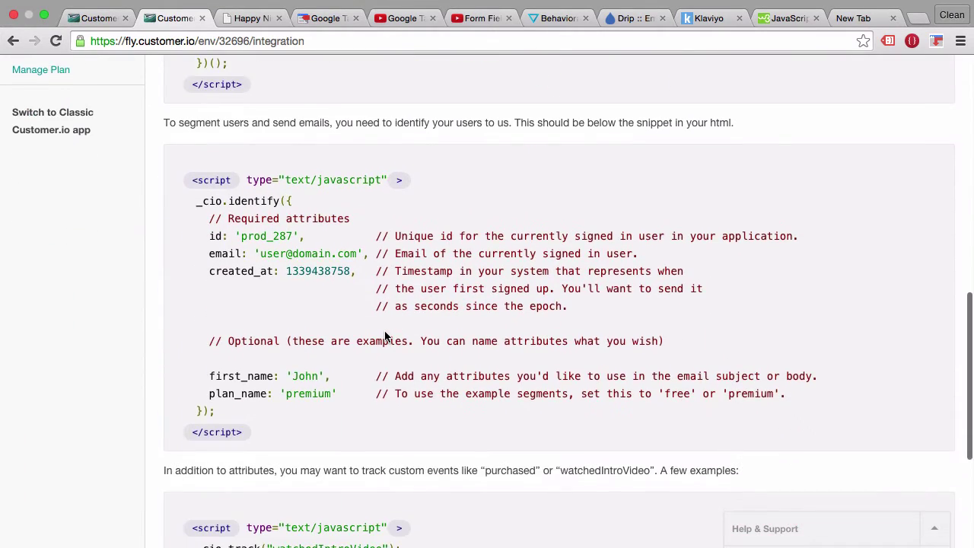
{"action": "scroll", "coordinate": [384, 331], "scroll_direction": "down", "scroll_amount": 2}
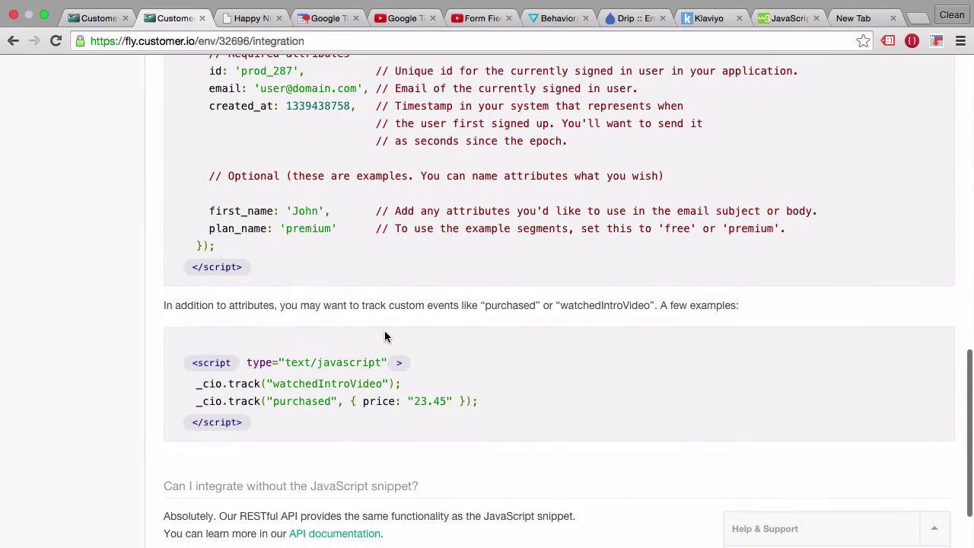
{"action": "scroll", "coordinate": [385, 333], "scroll_direction": "up", "scroll_amount": 2}
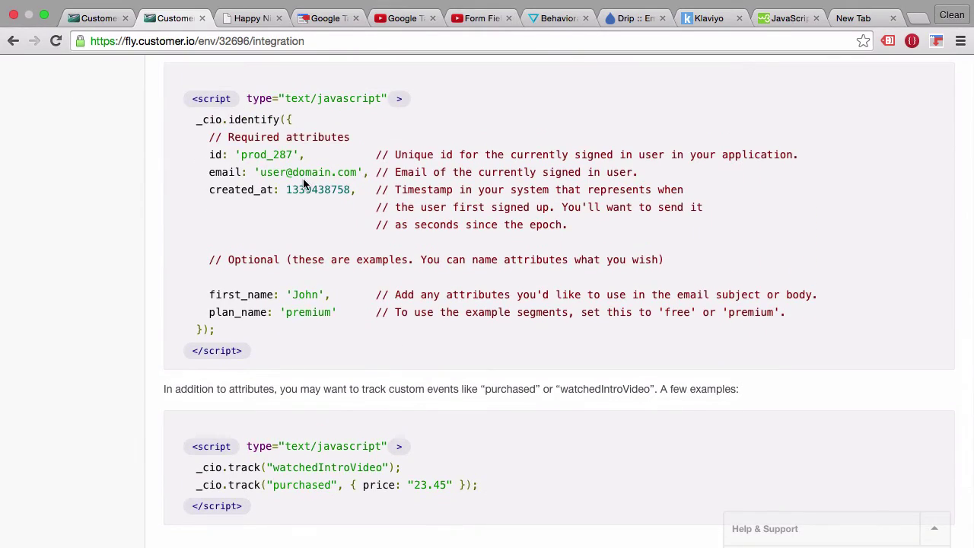
{"action": "scroll", "coordinate": [304, 182], "scroll_direction": "up", "scroll_amount": 8}
{"action": "scroll", "coordinate": [303, 178], "scroll_direction": "up", "scroll_amount": 2}
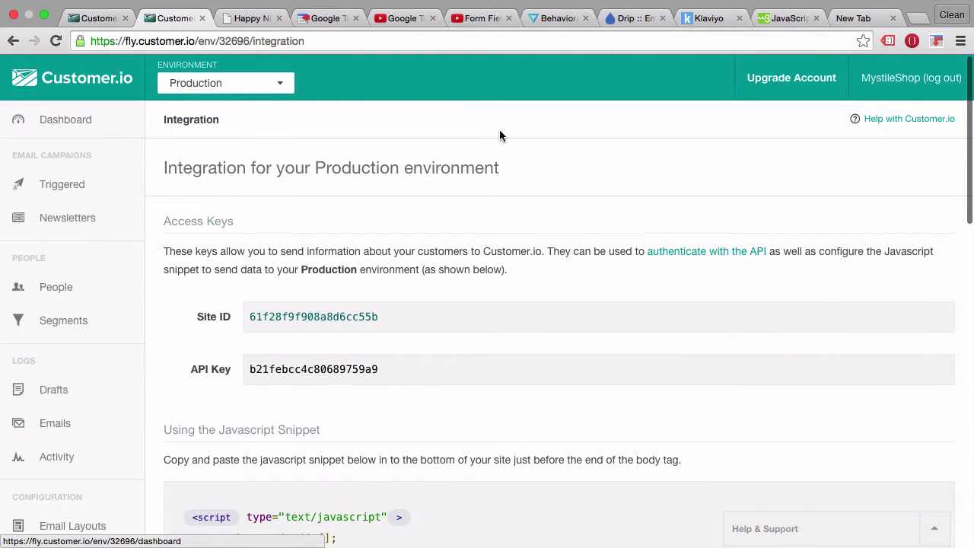
Look over the Klaviyo, Vero and Drip homepages, then return to the Customer.io homepage.
{"action": "left_click", "coordinate": [715, 18]}
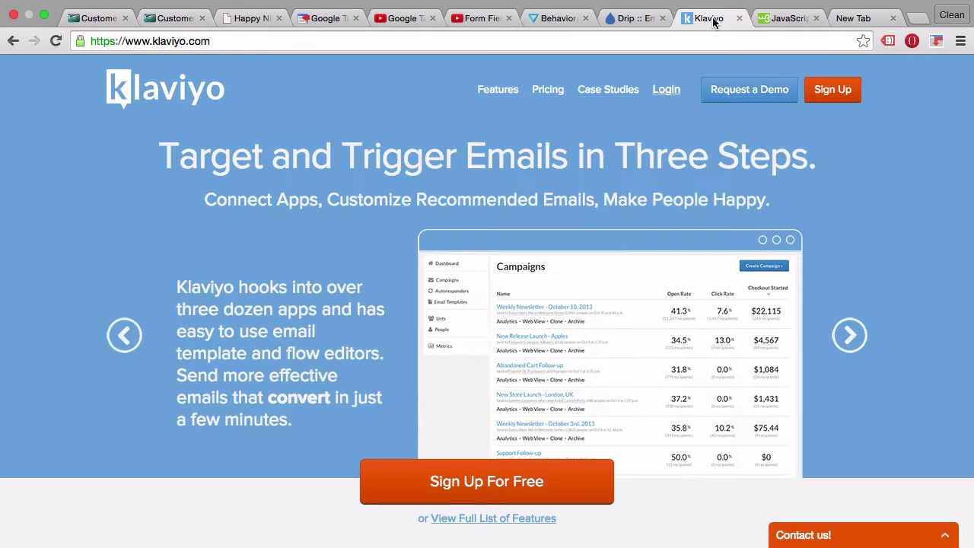
{"action": "left_click", "coordinate": [551, 20]}
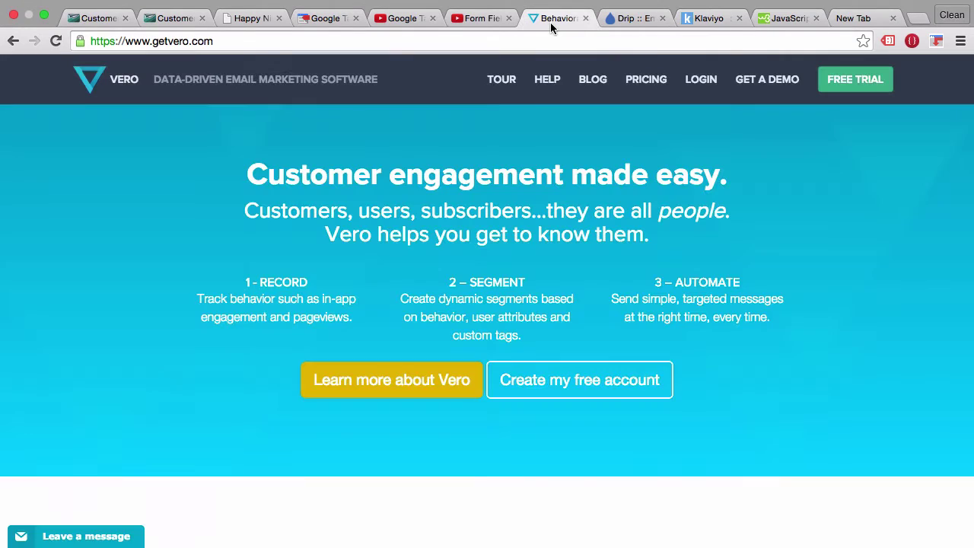
{"action": "left_click", "coordinate": [633, 19]}
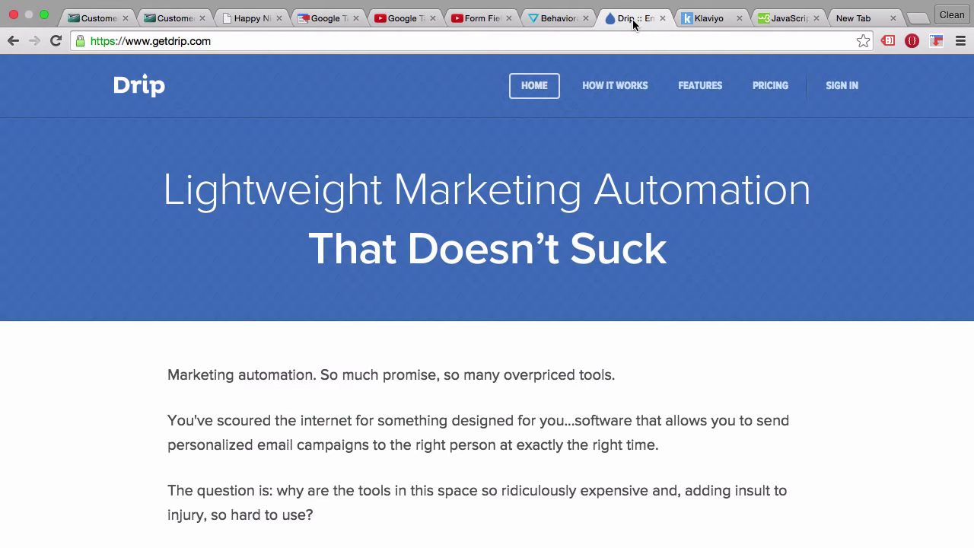
{"action": "left_click", "coordinate": [90, 19]}
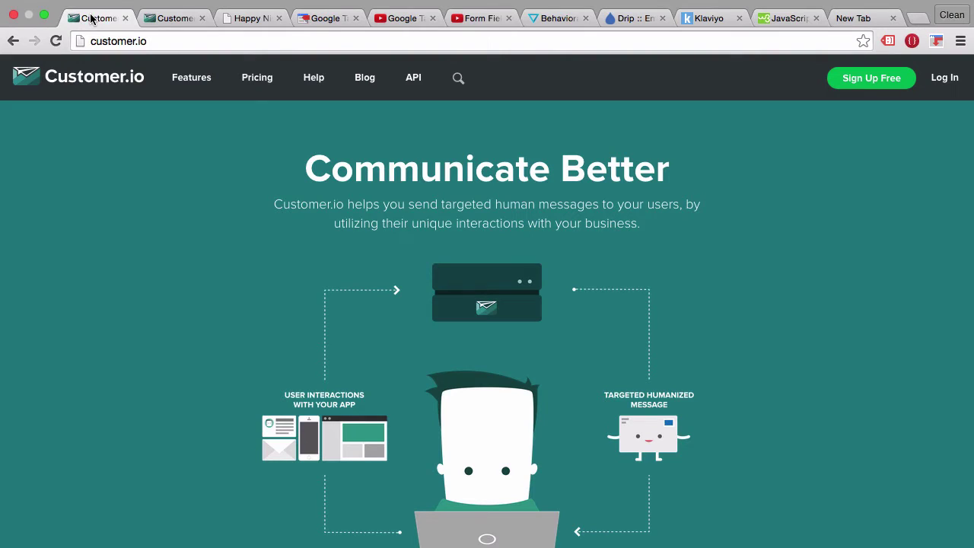
Browse the Mystile shop's Happy Ninja product page and then its Contact page.
{"action": "left_click", "coordinate": [229, 19]}
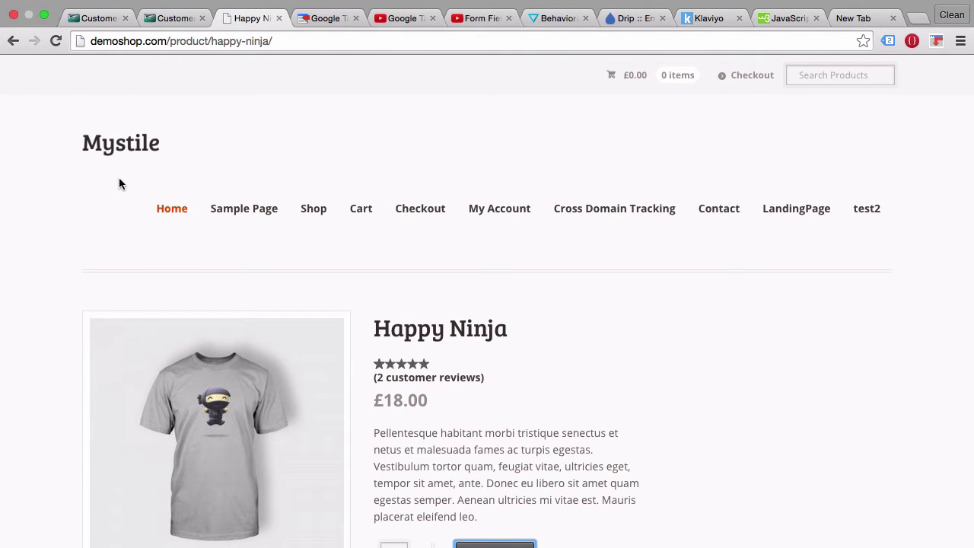
{"action": "scroll", "coordinate": [119, 184], "scroll_direction": "down", "scroll_amount": 1}
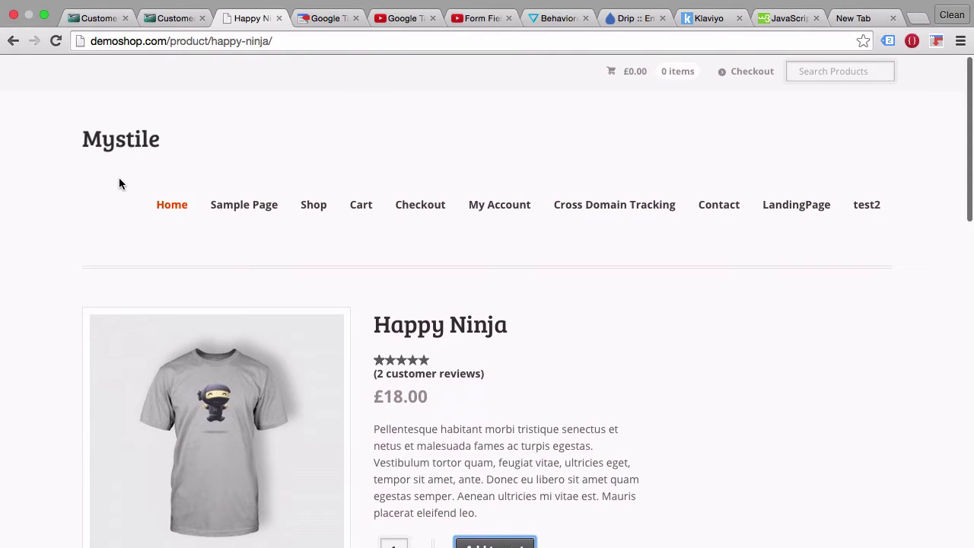
{"action": "scroll", "coordinate": [452, 165], "scroll_direction": "down", "scroll_amount": 3}
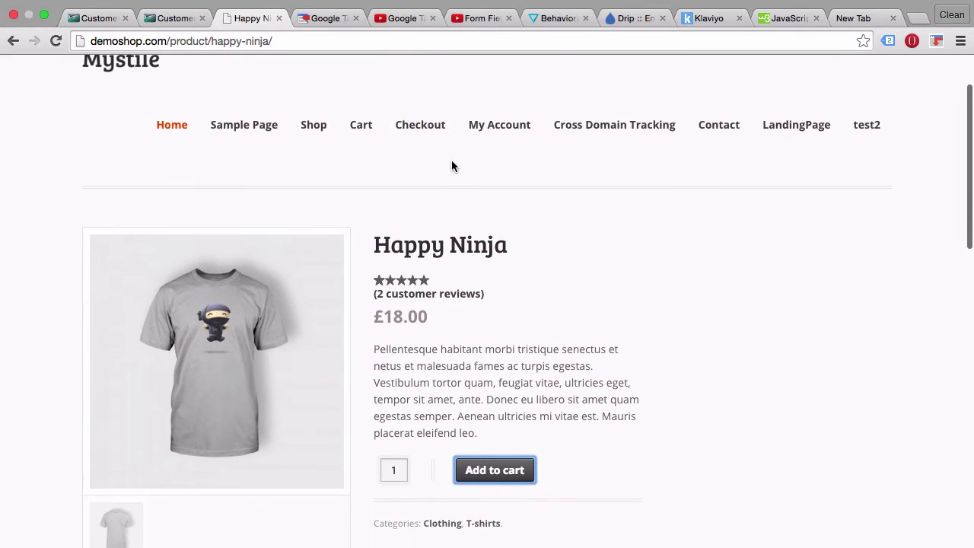
{"action": "scroll", "coordinate": [452, 166], "scroll_direction": "up", "scroll_amount": 3}
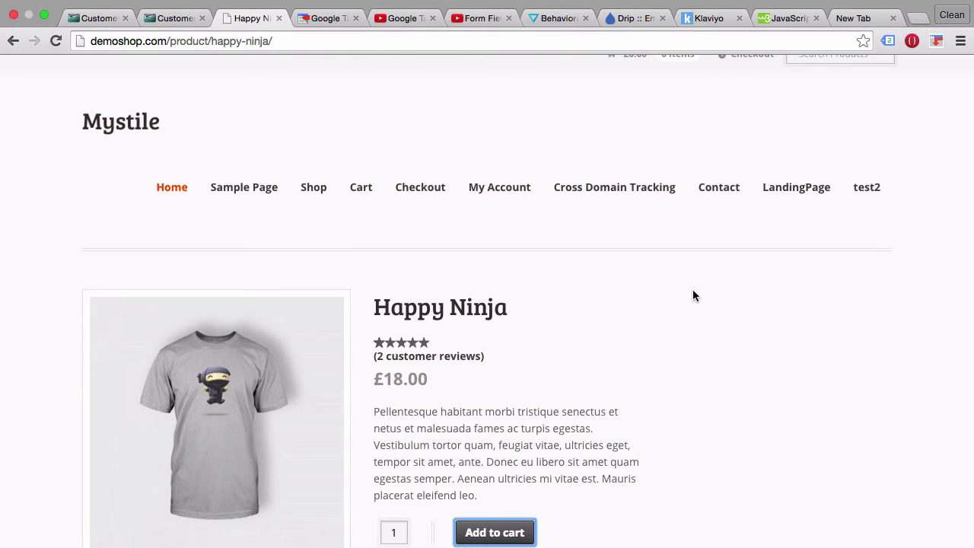
{"action": "scroll", "coordinate": [693, 295], "scroll_direction": "down", "scroll_amount": 15}
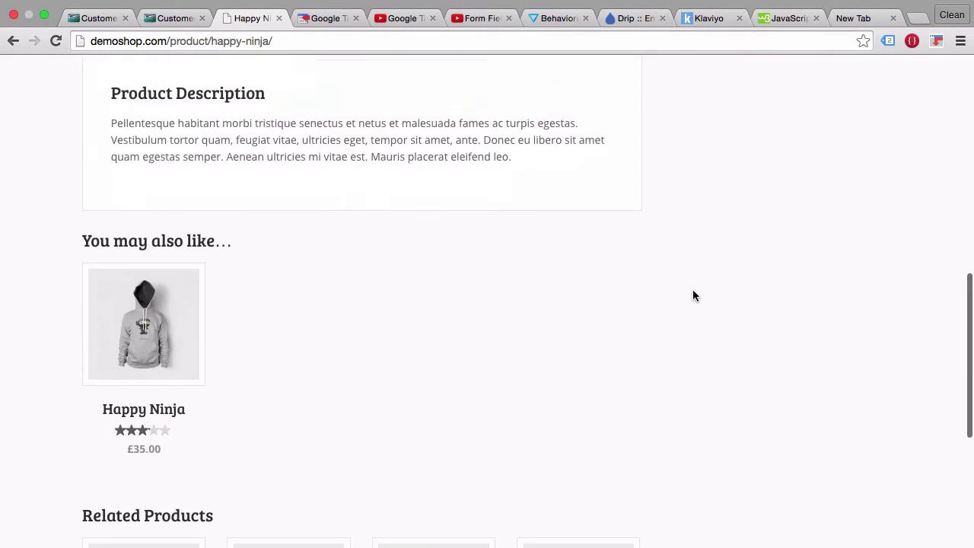
{"action": "scroll", "coordinate": [616, 535], "scroll_direction": "up", "scroll_amount": 15}
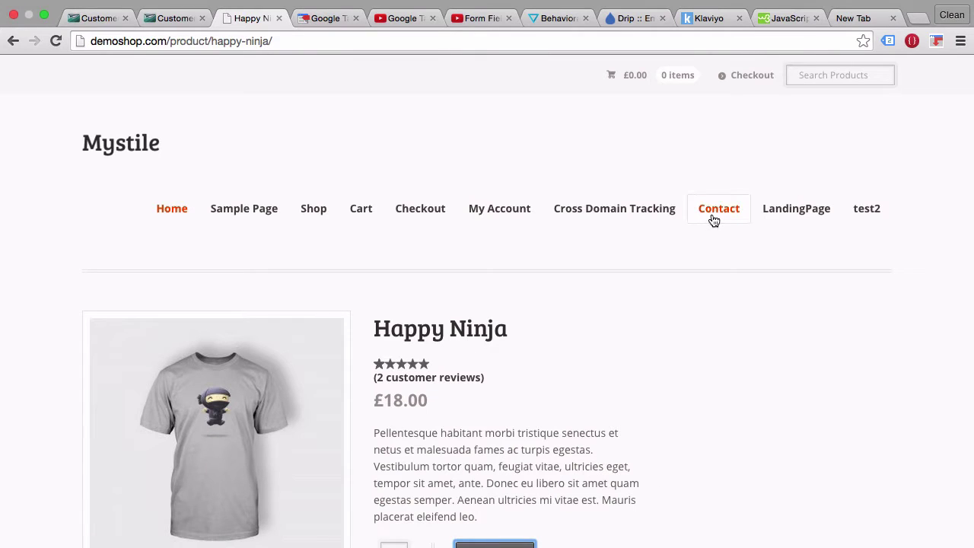
{"action": "left_click", "coordinate": [715, 220]}
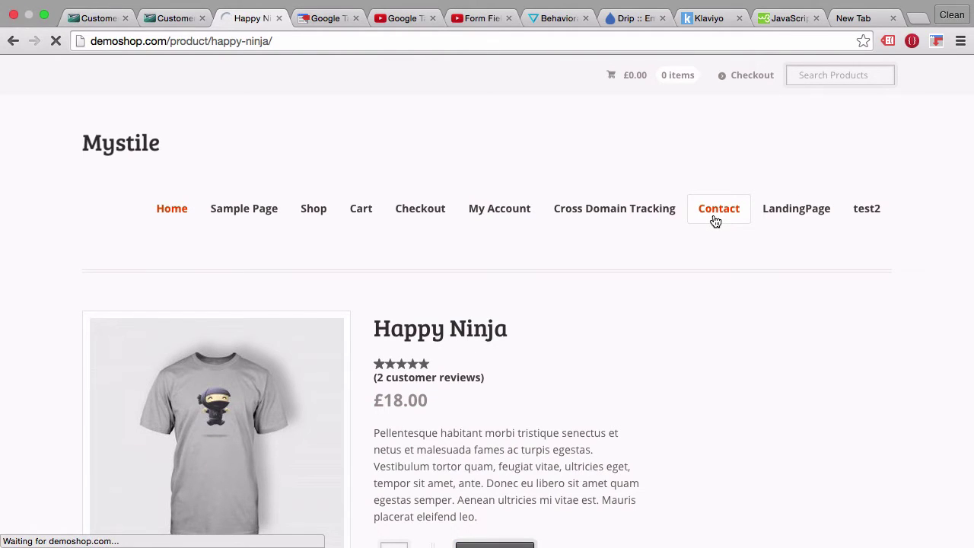
{"action": "scroll", "coordinate": [230, 328], "scroll_direction": "down", "scroll_amount": 5}
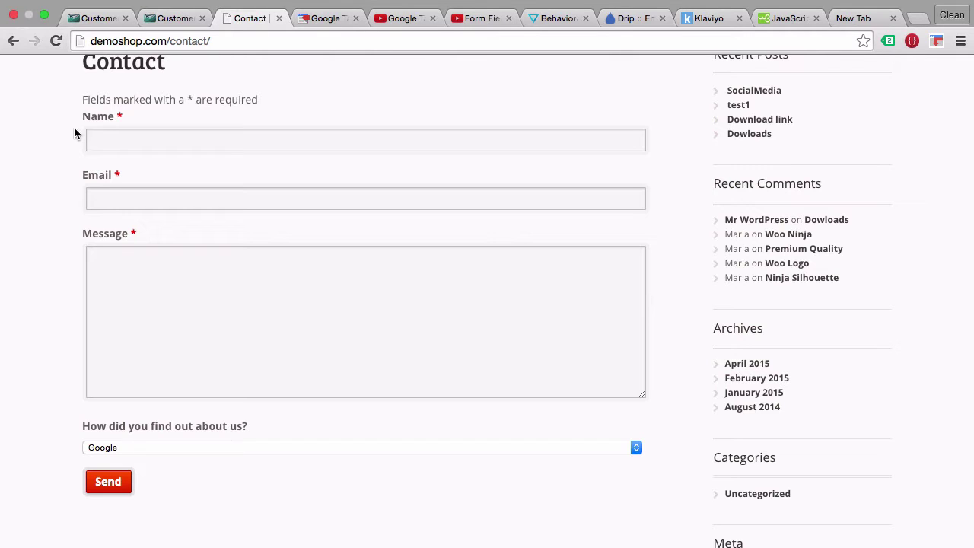
{"action": "scroll", "coordinate": [74, 133], "scroll_direction": "up", "scroll_amount": 4}
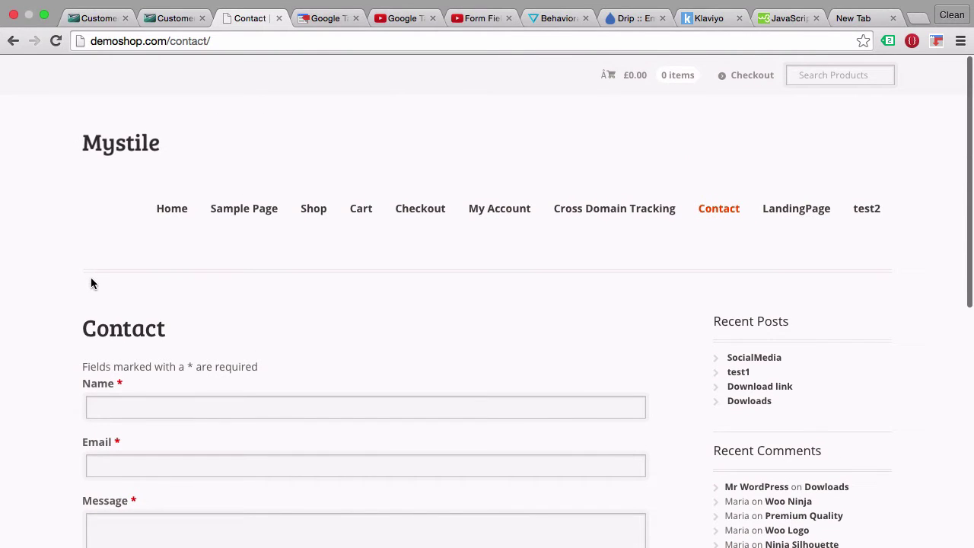
From the shop home page, open the £18.00 Happy Ninja T-shirt product page.
{"action": "left_click", "coordinate": [146, 153]}
{"action": "scroll", "coordinate": [212, 228], "scroll_direction": "down", "scroll_amount": 3}
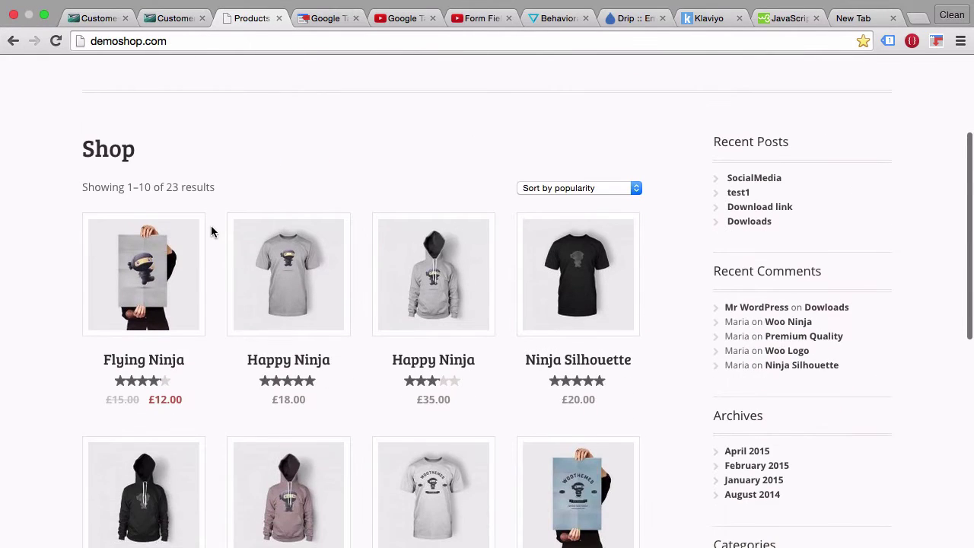
{"action": "left_click", "coordinate": [311, 283]}
{"action": "scroll", "coordinate": [496, 380], "scroll_direction": "down", "scroll_amount": 1}
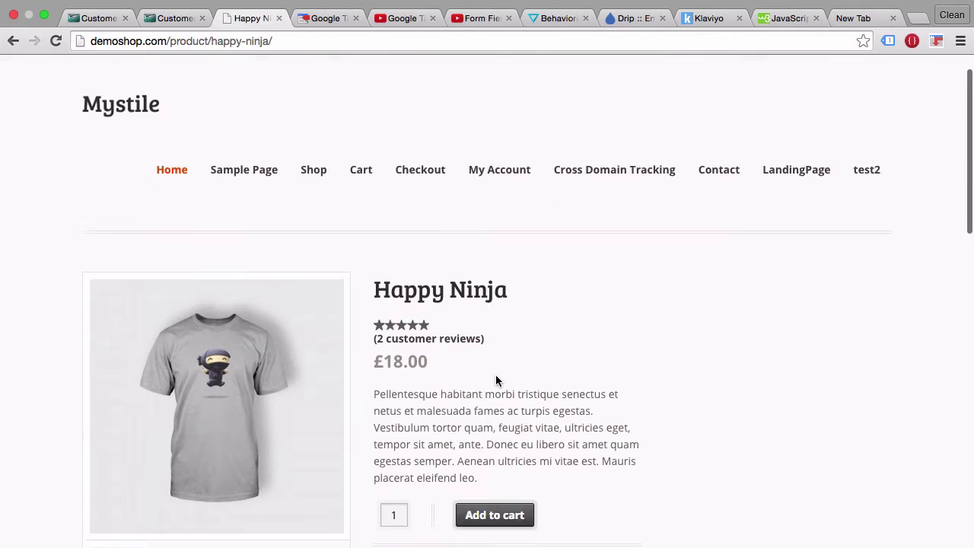
{"action": "scroll", "coordinate": [495, 381], "scroll_direction": "down", "scroll_amount": 2}
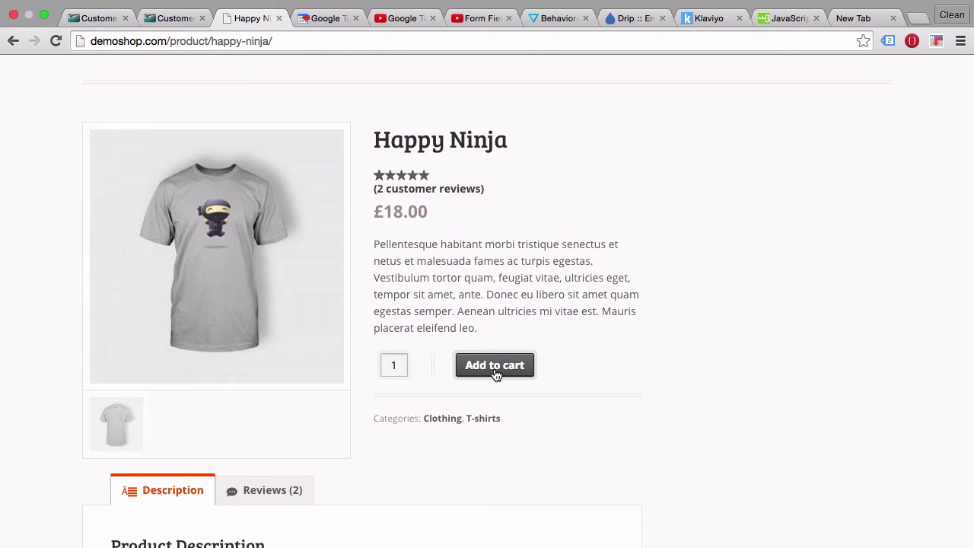
{"action": "left_click", "coordinate": [168, 20]}
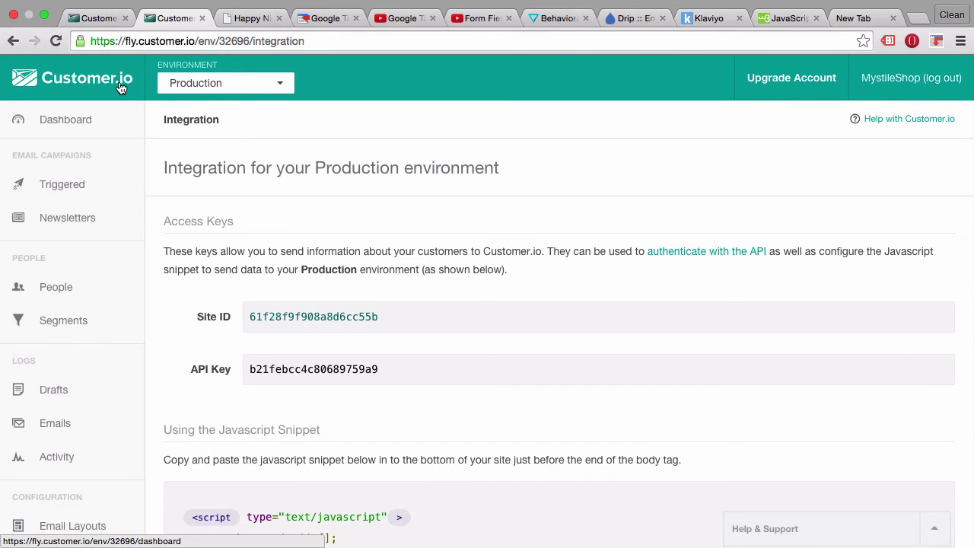
Select the full Customer.io JavaScript tracking snippet from <script> to </script>.
{"action": "scroll", "coordinate": [117, 354], "scroll_direction": "down", "scroll_amount": 3}
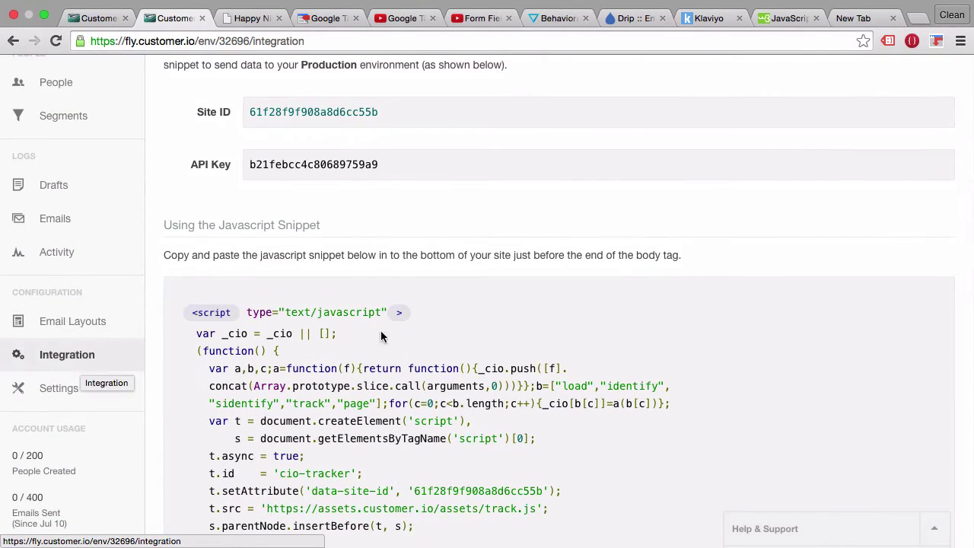
{"action": "scroll", "coordinate": [383, 332], "scroll_direction": "down", "scroll_amount": 1}
{"action": "scroll", "coordinate": [383, 331], "scroll_direction": "down", "scroll_amount": 6}
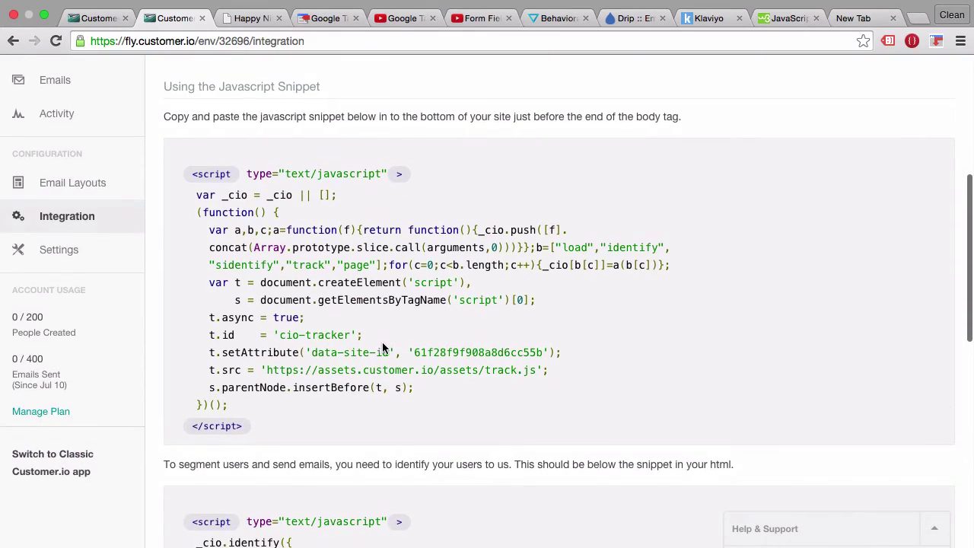
{"action": "scroll", "coordinate": [379, 349], "scroll_direction": "down", "scroll_amount": 3}
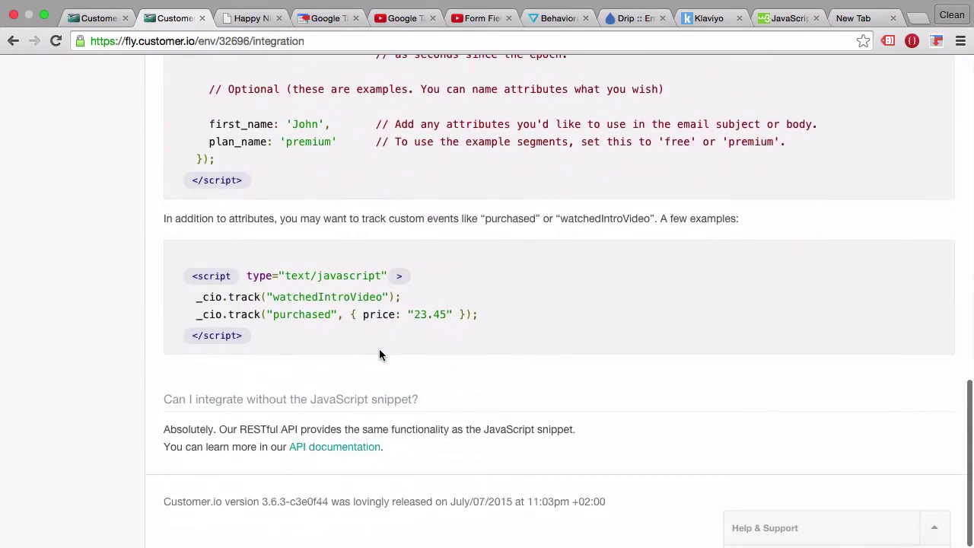
{"action": "scroll", "coordinate": [380, 349], "scroll_direction": "up", "scroll_amount": 8}
{"action": "scroll", "coordinate": [379, 349], "scroll_direction": "down", "scroll_amount": 1}
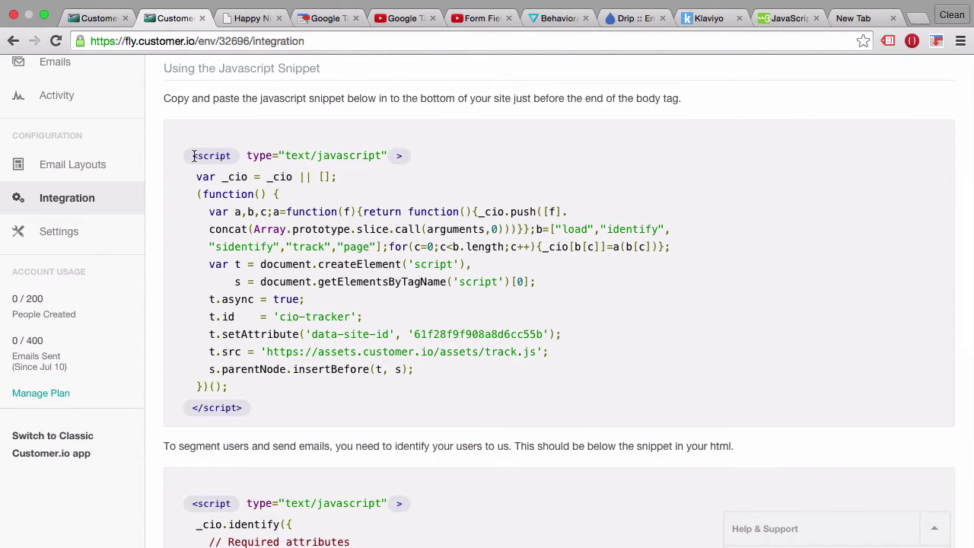
{"action": "left_click_drag", "start_coordinate": [194, 155], "coordinate": [240, 407]}
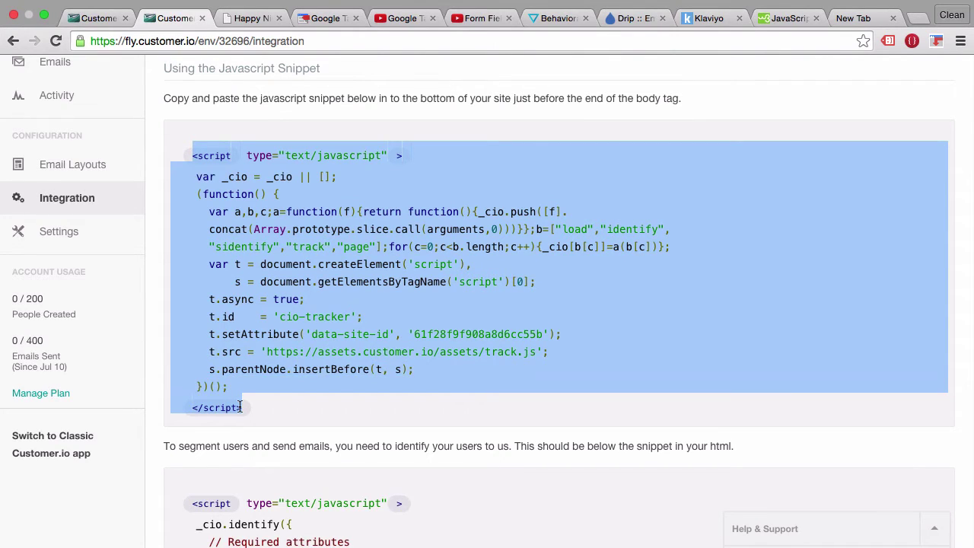
{"action": "left_click", "coordinate": [328, 19]}
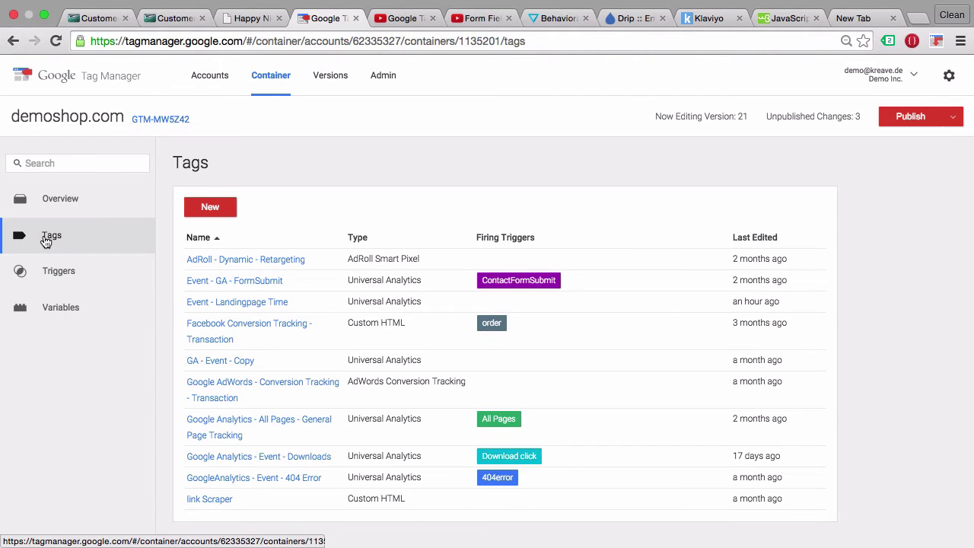
Create a new Custom HTML tag titled 'Customer.io - General - All Pages'.
{"action": "left_click", "coordinate": [197, 217]}
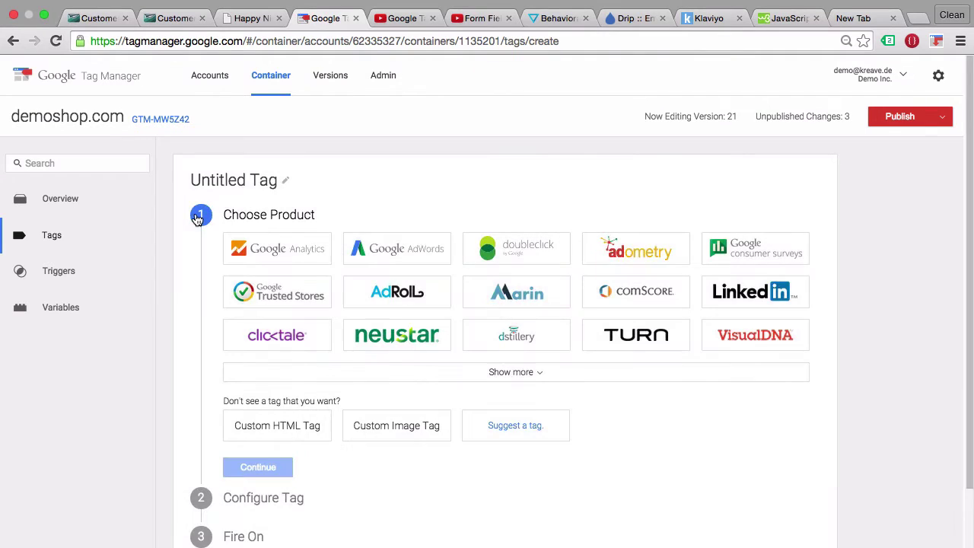
{"action": "left_click", "coordinate": [236, 167]}
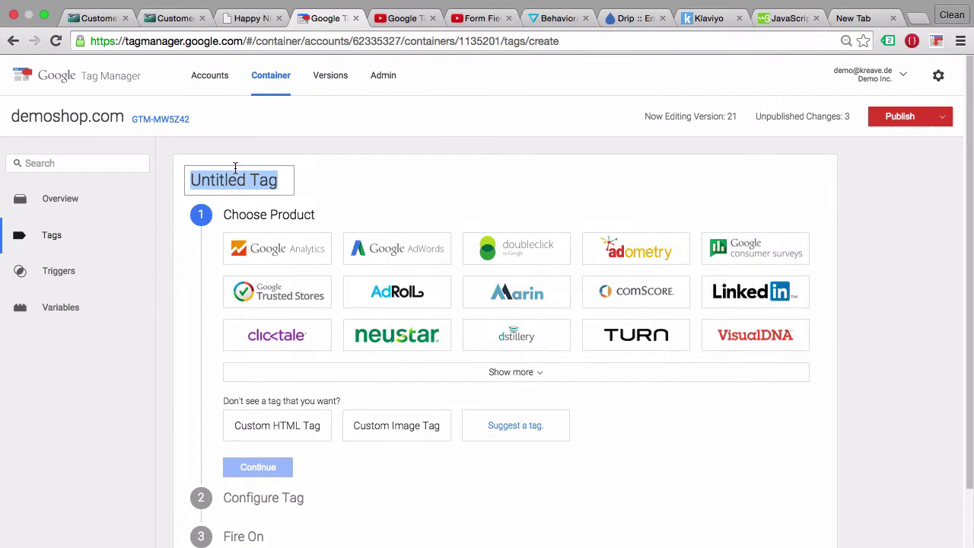
{"action": "type", "text": "Cus"}
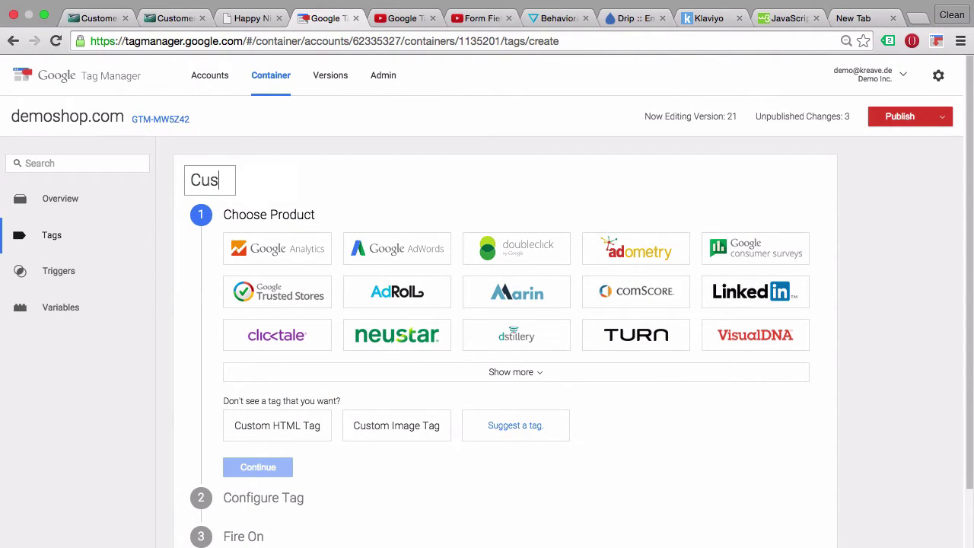
{"action": "type", "text": "tomer"}
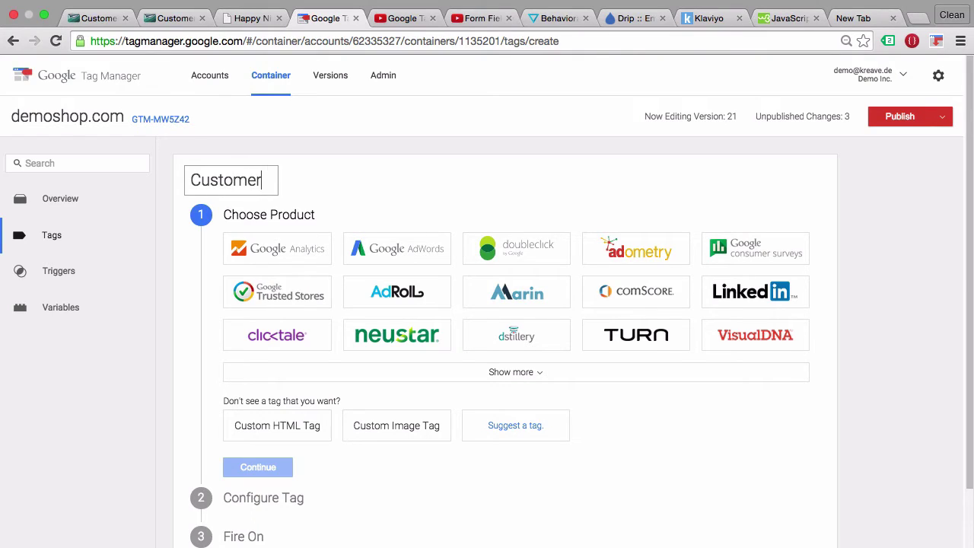
{"action": "type", "text": ".io - Gener"}
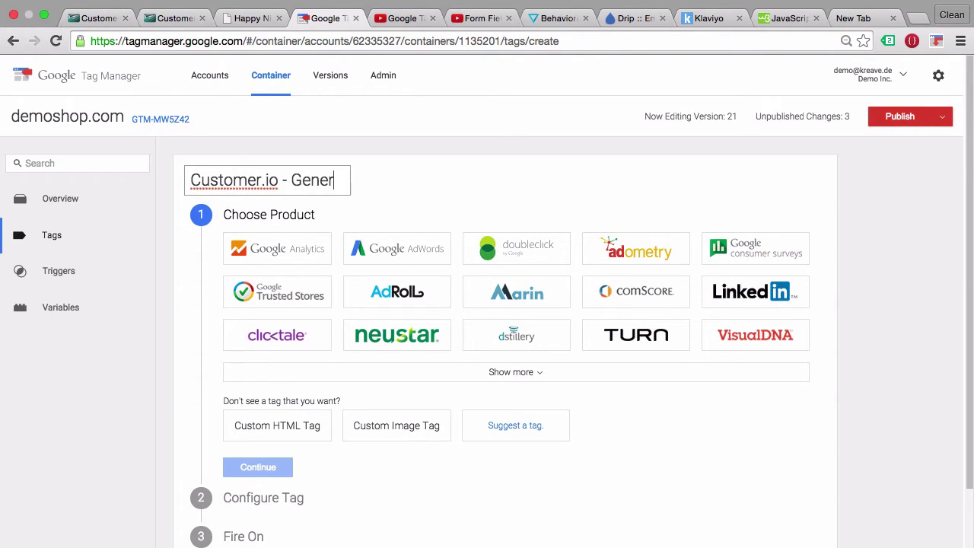
{"action": "type", "text": "al - All Pages"}
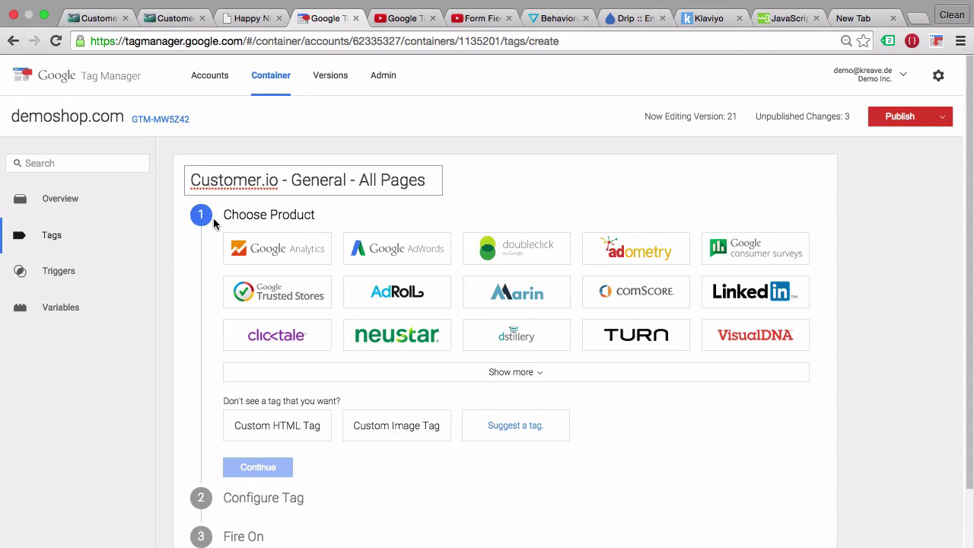
{"action": "left_click", "coordinate": [255, 442]}
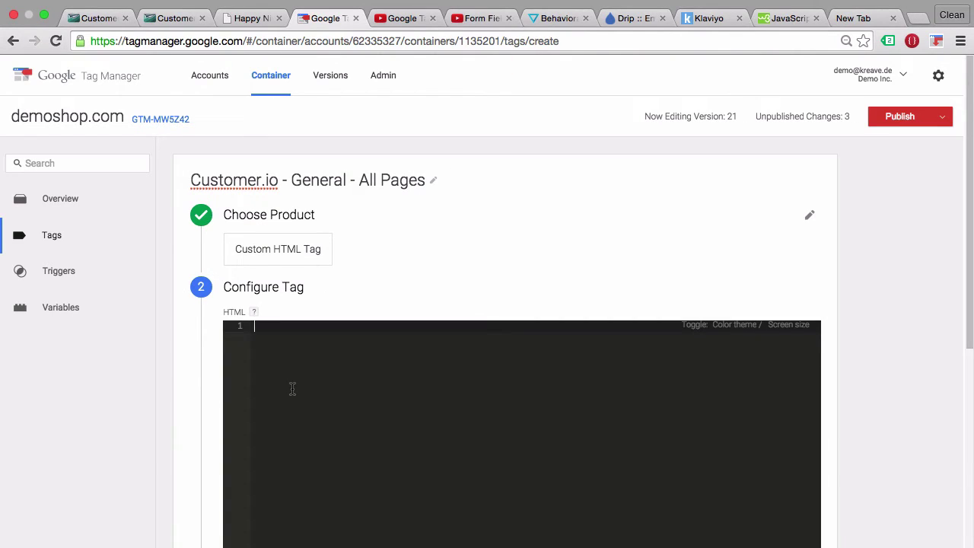
Paste the Customer.io tracking snippet into the tag, set it to fire on All Pages, and save.
{"action": "type", "text": "<script type=\"text/javascript\">     var _cio = _cio || [];     (function() {       var a,b,c;a=function(f){return function(){_cio.push([f].       concat(Array.prototype.slice.call(arguments,0)))}};b=[\"load\",\"identify\",       \"sidentify\",\"track\",\"page\"];for(c=0;c<b.length;c++){_cio[b[c]]=a(b[c])};       var t = document.createElement('script'),           s = document.getElementsByTagName('script')[0];       t.async = true;       t.id    = 'cio-tracker';       t.setAttribute('data-site-id', '61f28f9f908a8d6cc55b');       t.src = 'https://assets.customer.io/assets/track.js';       s.parentNode.insertBefore(t, s);     })();   </script>"}
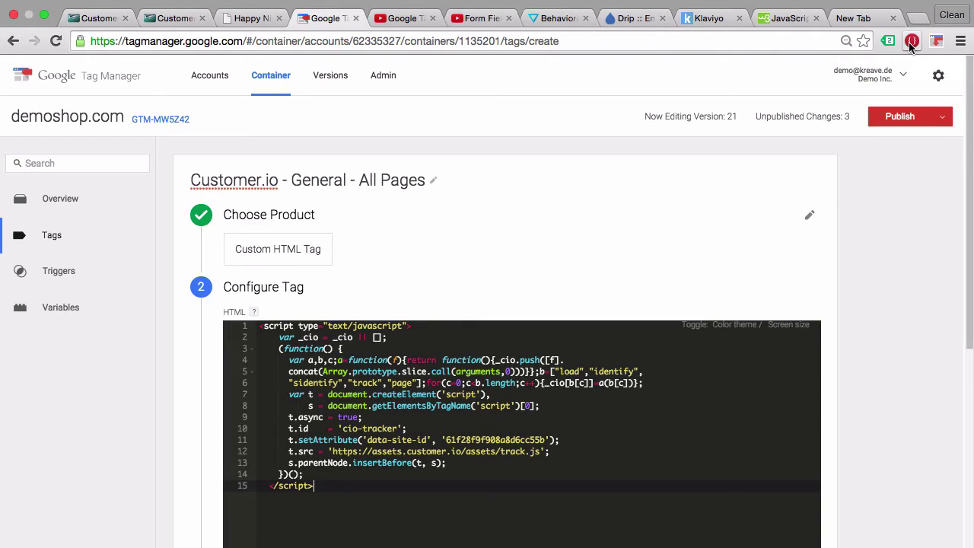
{"action": "scroll", "coordinate": [903, 261], "scroll_direction": "down", "scroll_amount": 5}
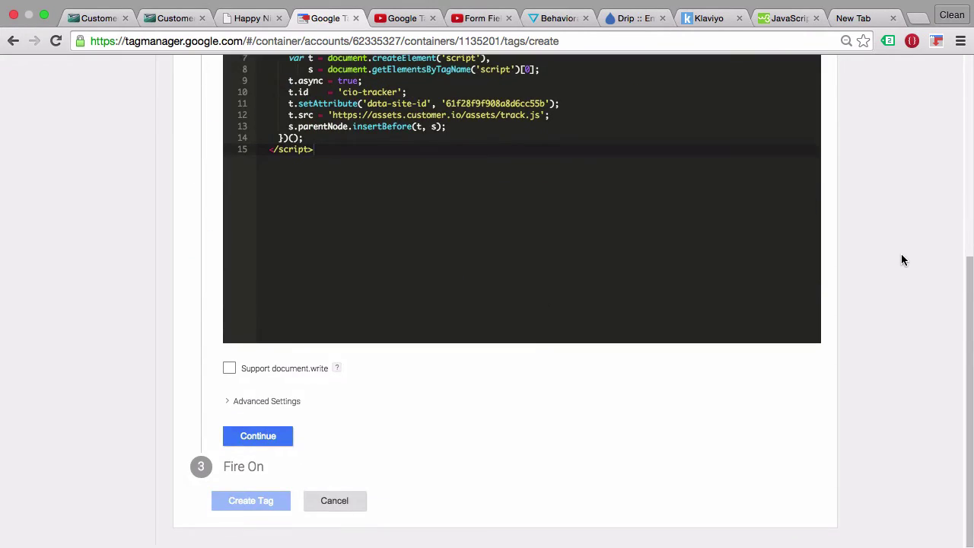
{"action": "left_click", "coordinate": [252, 439]}
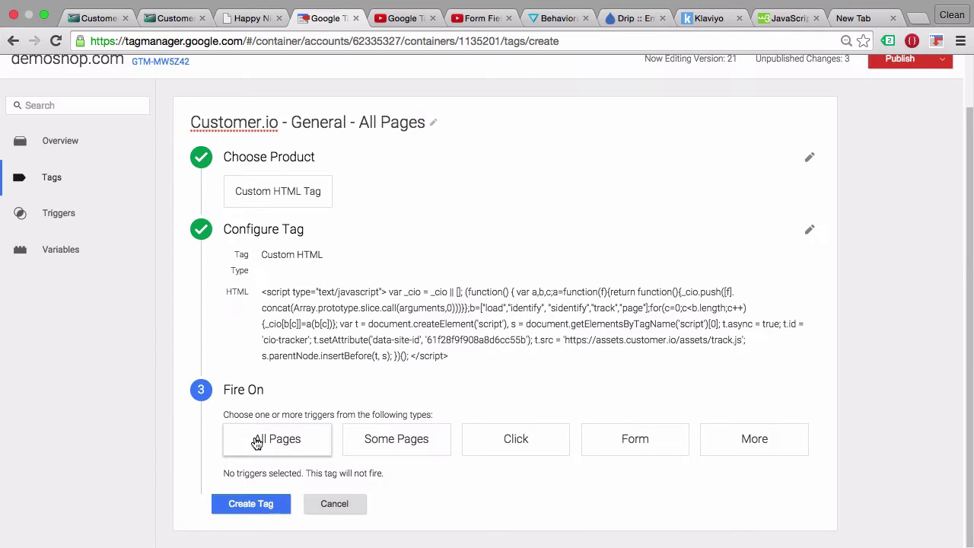
{"action": "left_click", "coordinate": [247, 447]}
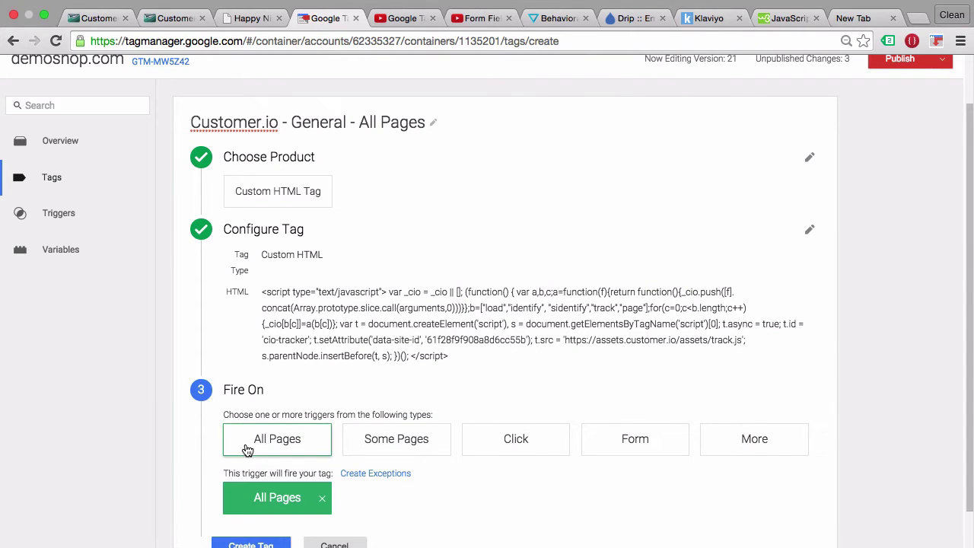
{"action": "scroll", "coordinate": [201, 491], "scroll_direction": "down", "scroll_amount": 1}
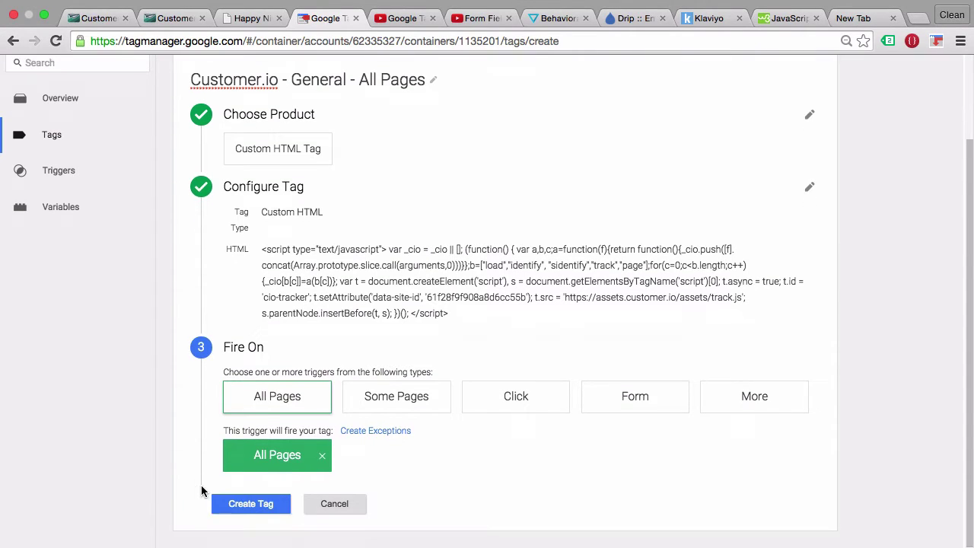
{"action": "left_click", "coordinate": [246, 508]}
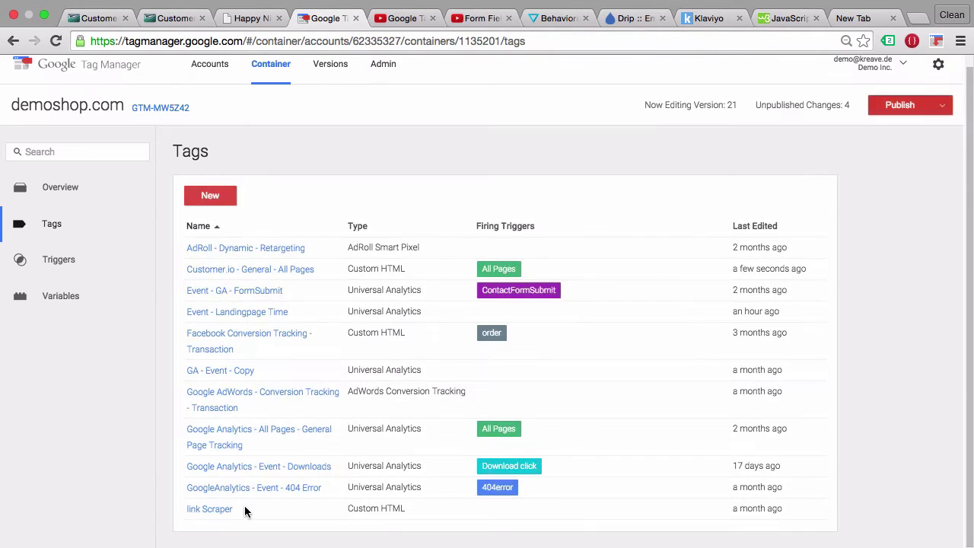
Start GTM Preview and reload the Happy Ninja page to see the Customer.io tag fire.
{"action": "left_click", "coordinate": [944, 107]}
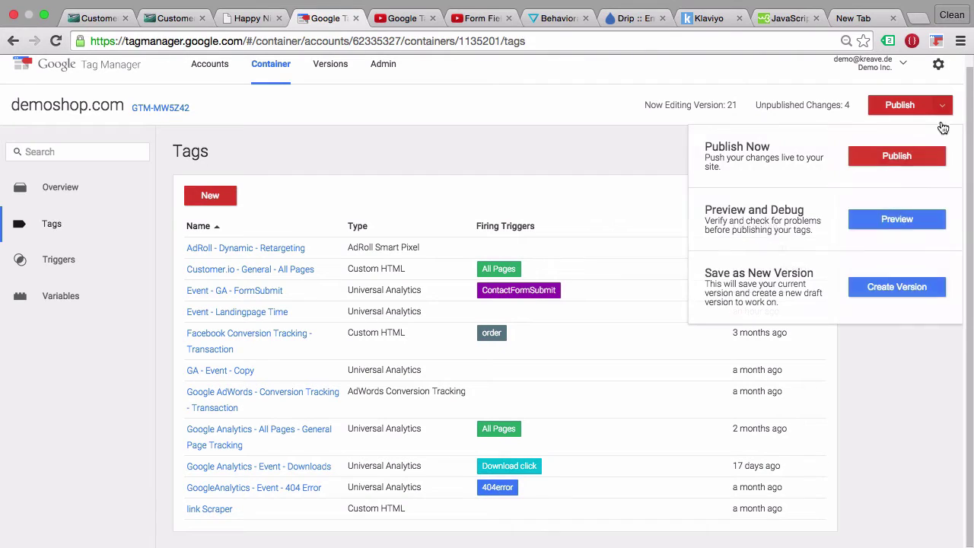
{"action": "left_click", "coordinate": [892, 229]}
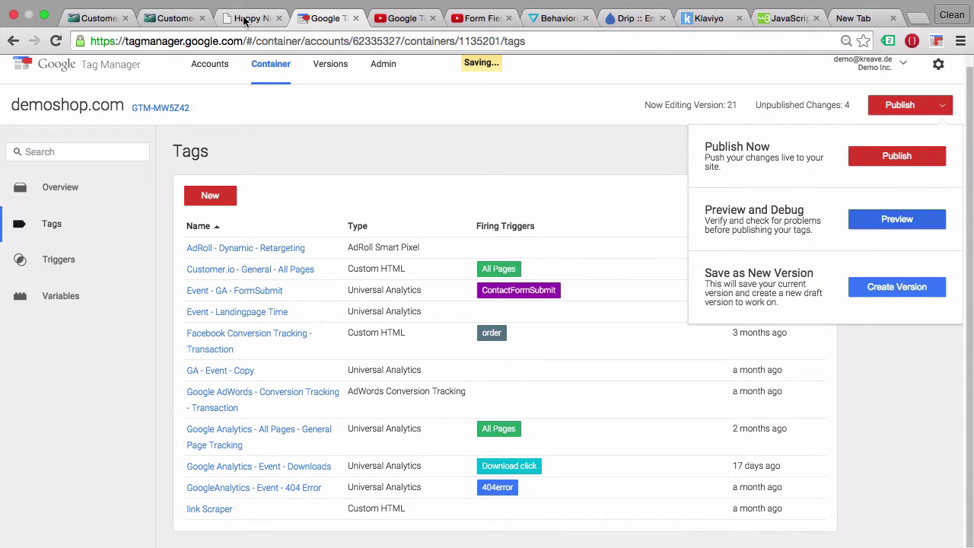
{"action": "left_click", "coordinate": [245, 19]}
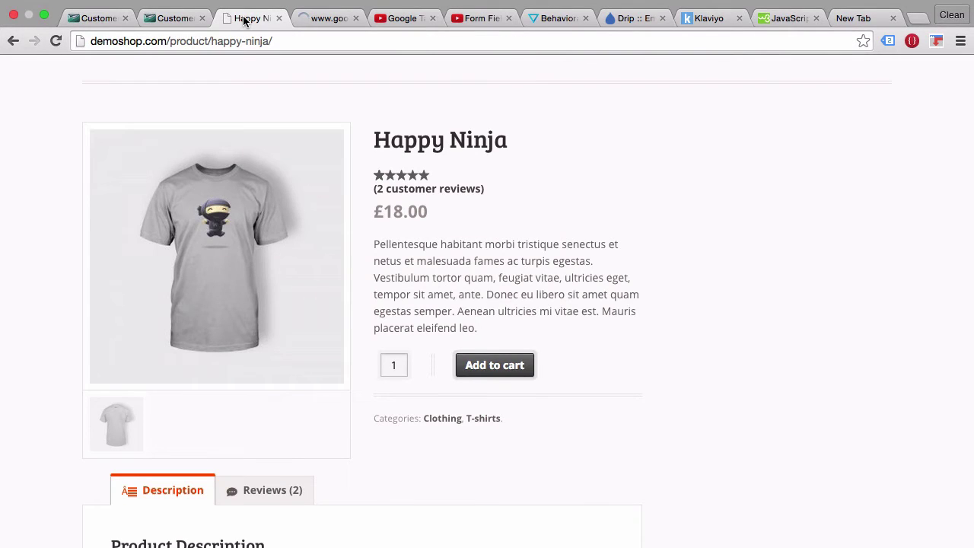
{"action": "key", "text": "super+r"}
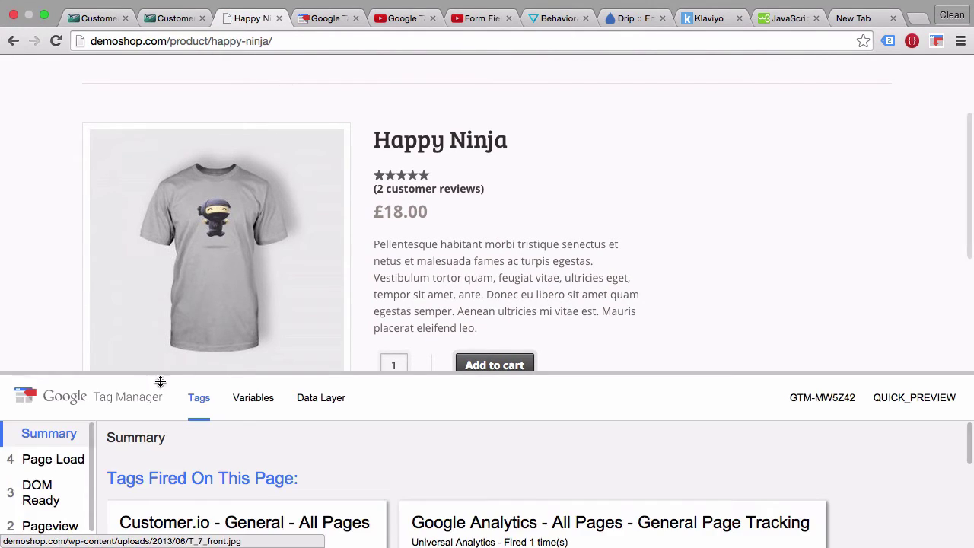
{"action": "left_click_drag", "start_coordinate": [81, 370], "coordinate": [87, 257]}
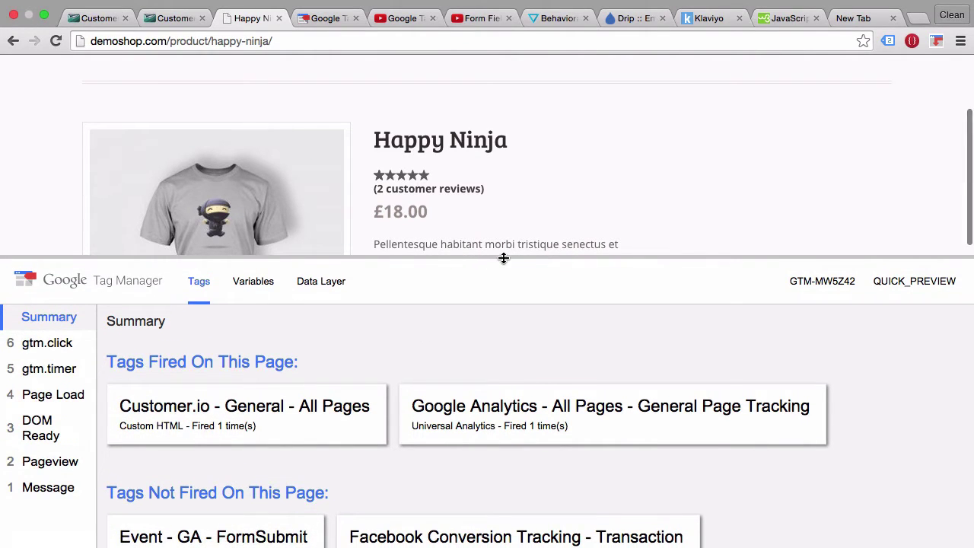
{"action": "left_click_drag", "start_coordinate": [503, 258], "coordinate": [484, 453]}
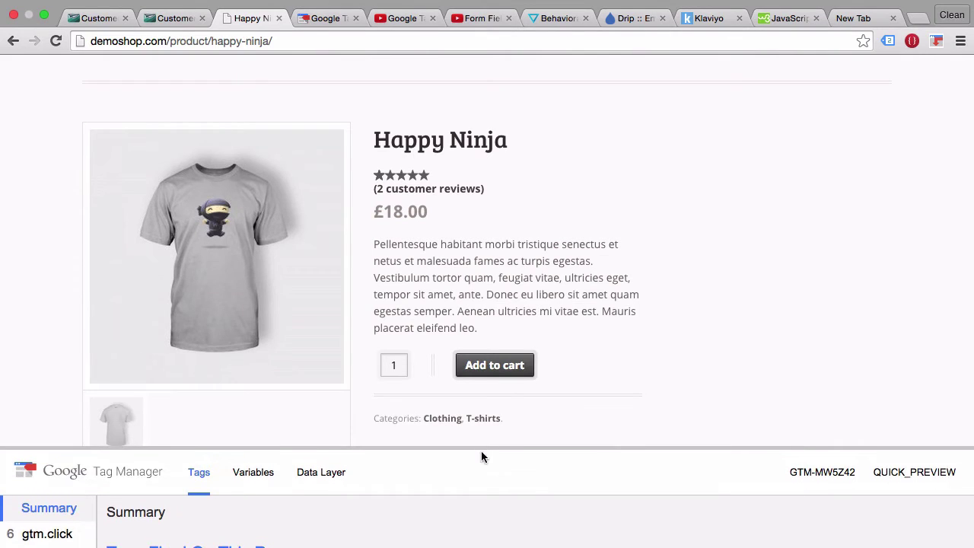
Select the complete _cio.identify example script on the Customer.io integration page.
{"action": "left_click", "coordinate": [168, 23]}
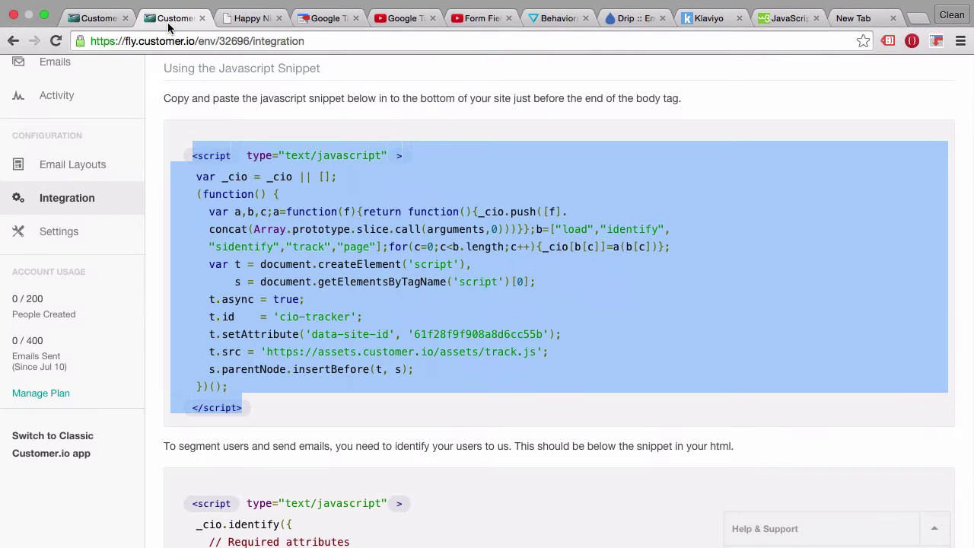
{"action": "scroll", "coordinate": [272, 209], "scroll_direction": "down", "scroll_amount": 5}
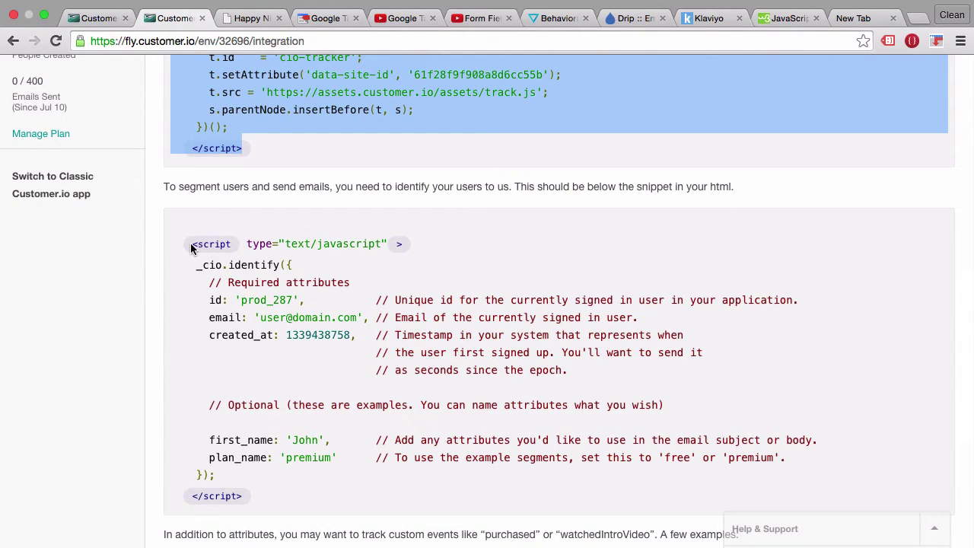
{"action": "left_click_drag", "start_coordinate": [191, 243], "coordinate": [264, 495]}
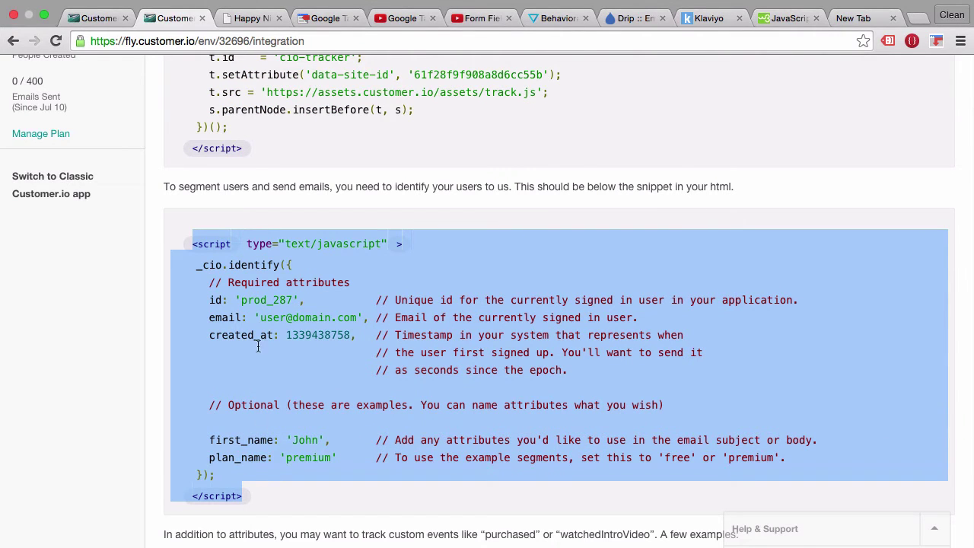
{"action": "left_click", "coordinate": [316, 19]}
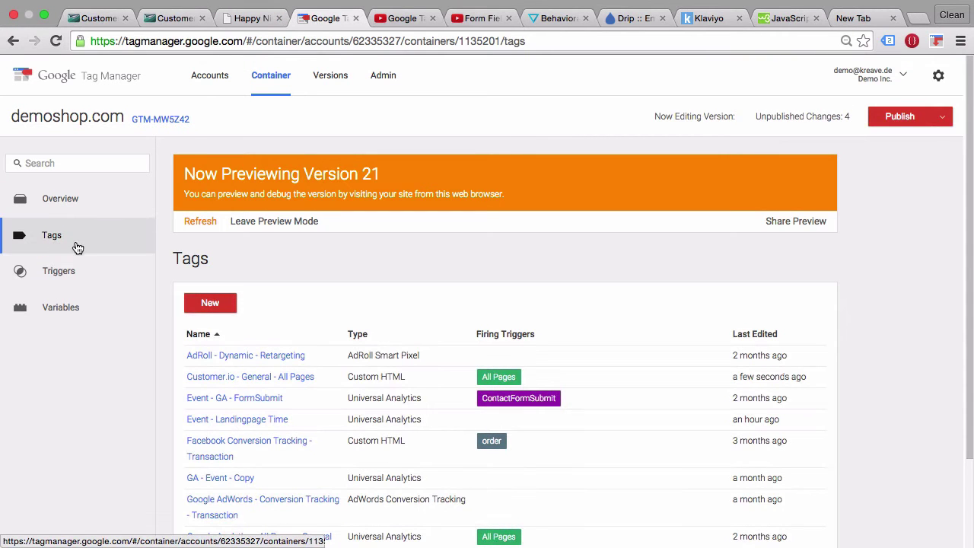
Create Custom HTML tag 'Customer.io - Identify - FormSubmit' containing the pasted _cio.identify script.
{"action": "left_click", "coordinate": [204, 304]}
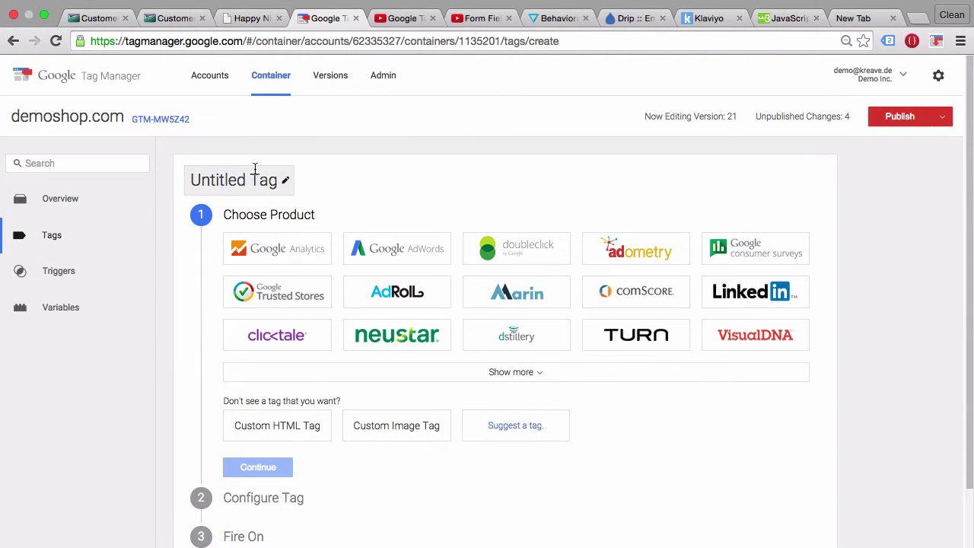
{"action": "left_click", "coordinate": [257, 173]}
{"action": "type", "text": "Cu"}
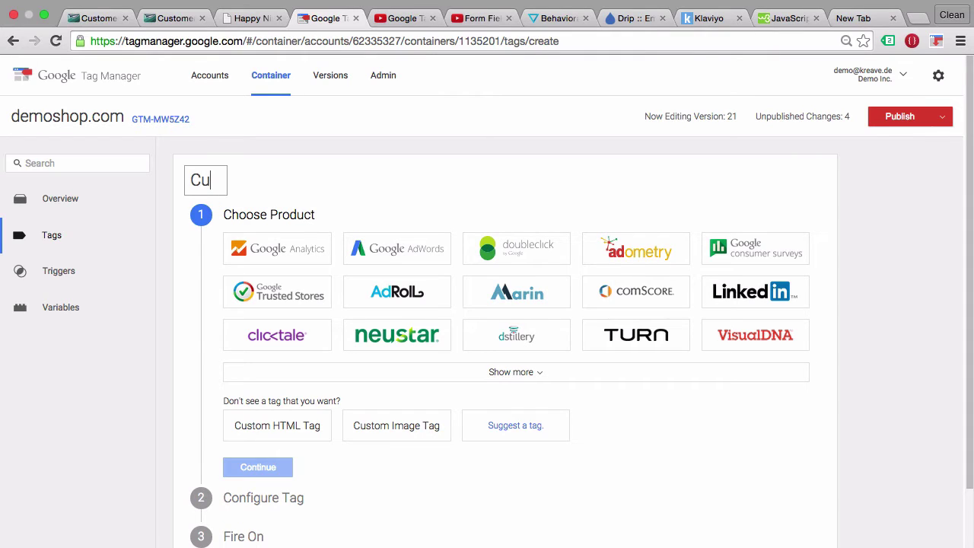
{"action": "type", "text": "stomer.io - "}
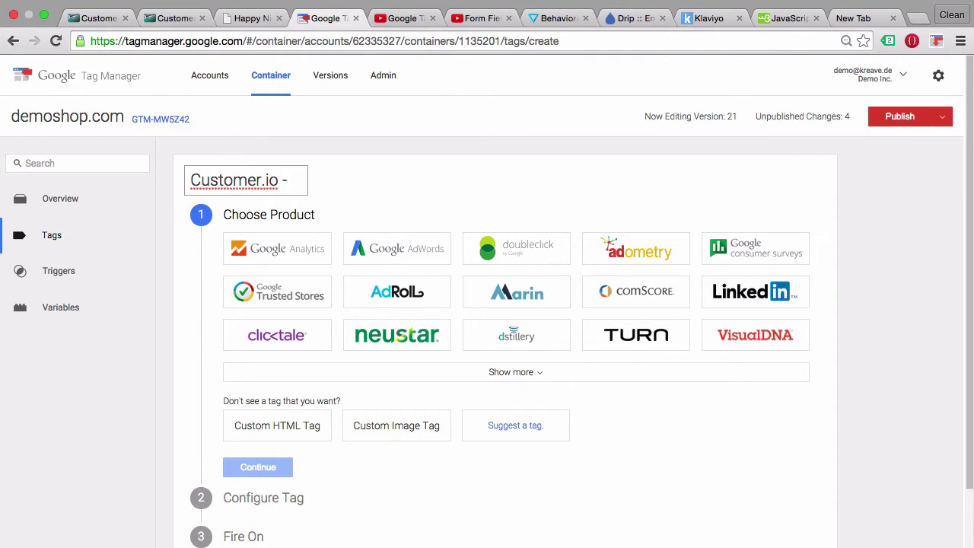
{"action": "type", "text": "Identify -"}
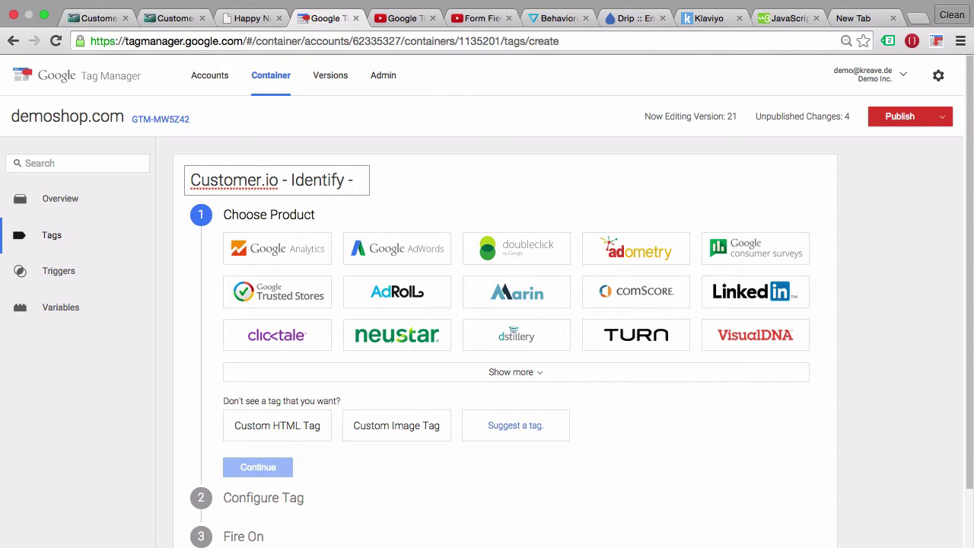
{"action": "type", "text": " FormSubmit"}
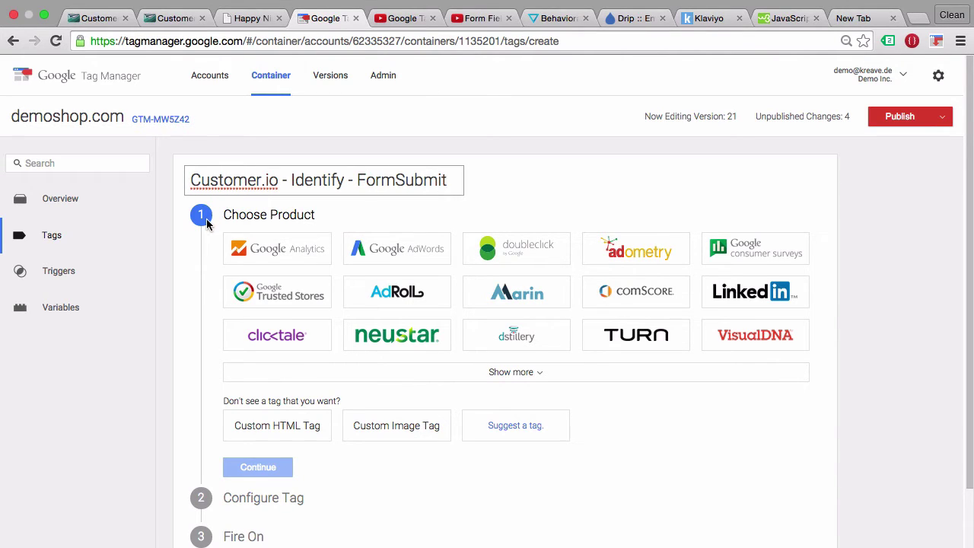
{"action": "left_click", "coordinate": [271, 443]}
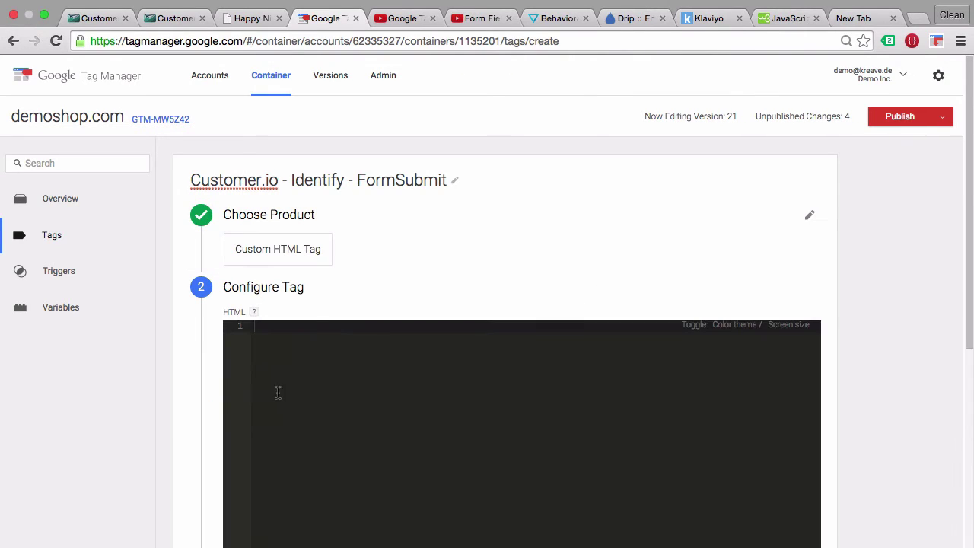
{"action": "left_click", "coordinate": [290, 392]}
{"action": "key", "text": "ctrl+v"}
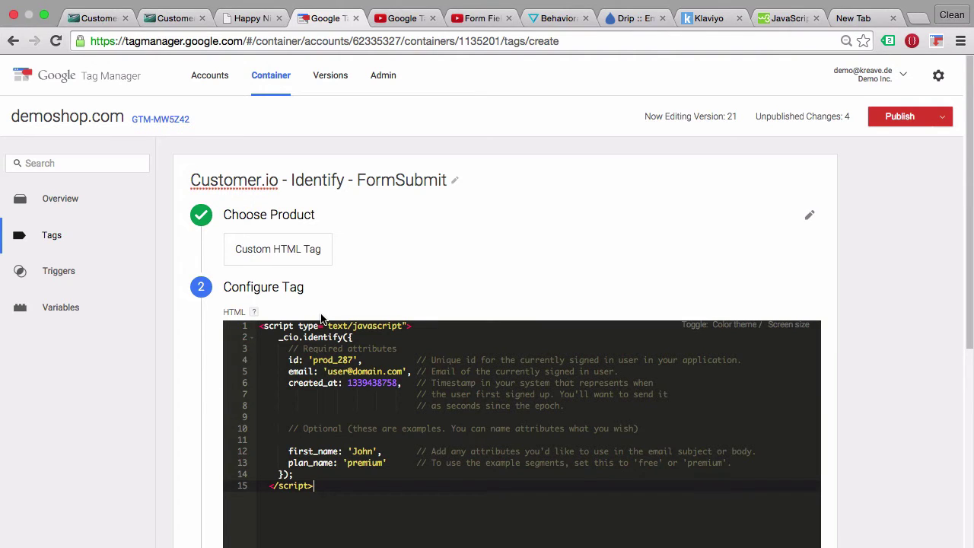
{"action": "left_click", "coordinate": [237, 15]}
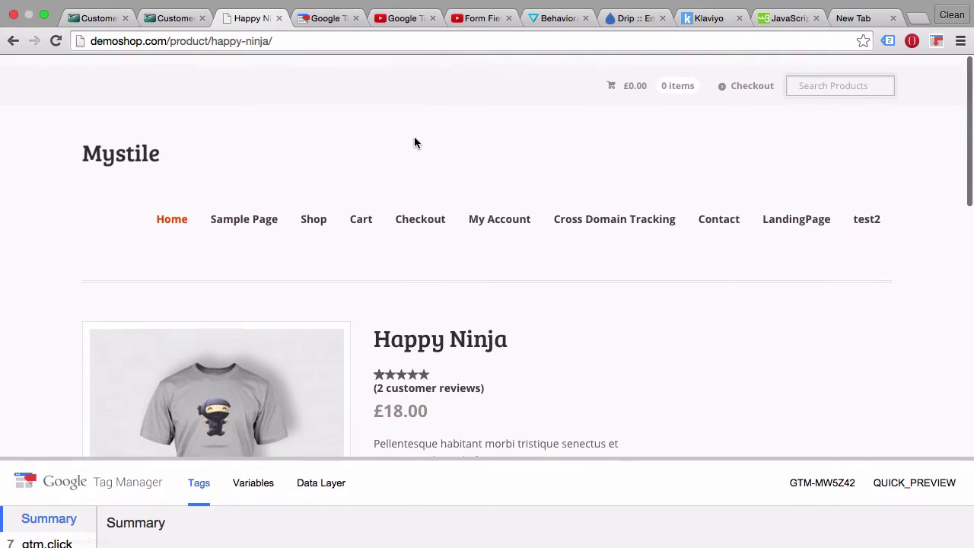
Open the shop's Contact page and consult the Form Field Tracking tutorial video.
{"action": "left_click", "coordinate": [720, 211]}
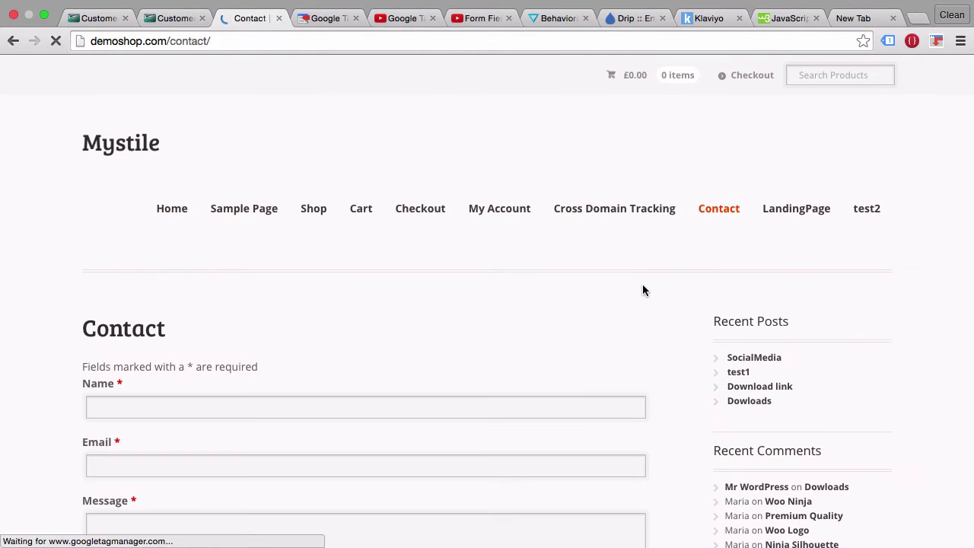
{"action": "scroll", "coordinate": [643, 290], "scroll_direction": "down", "scroll_amount": 5}
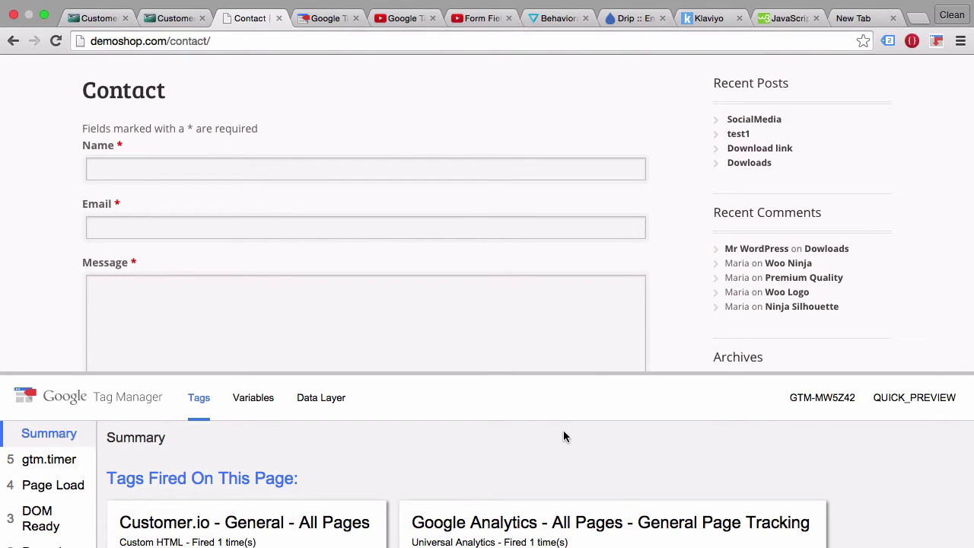
{"action": "left_click", "coordinate": [405, 23]}
{"action": "left_click", "coordinate": [454, 23]}
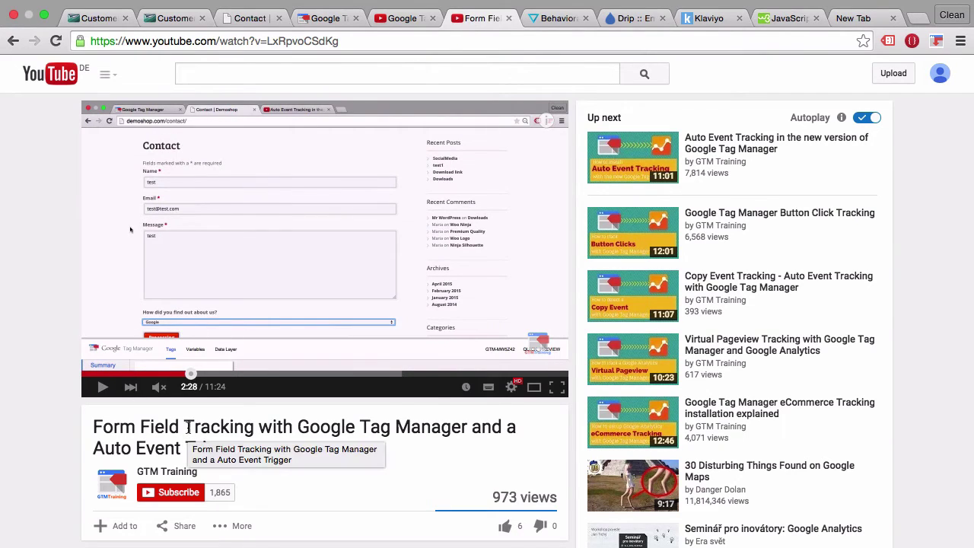
{"action": "left_click", "coordinate": [249, 18]}
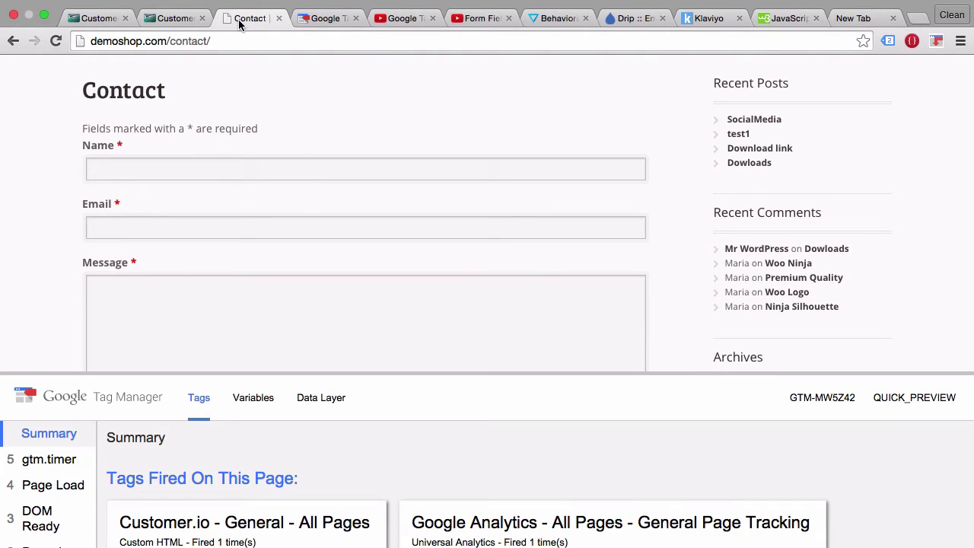
Fill the contact form with a test name, an e-mail address and the message 'trest'.
{"action": "left_click", "coordinate": [147, 172]}
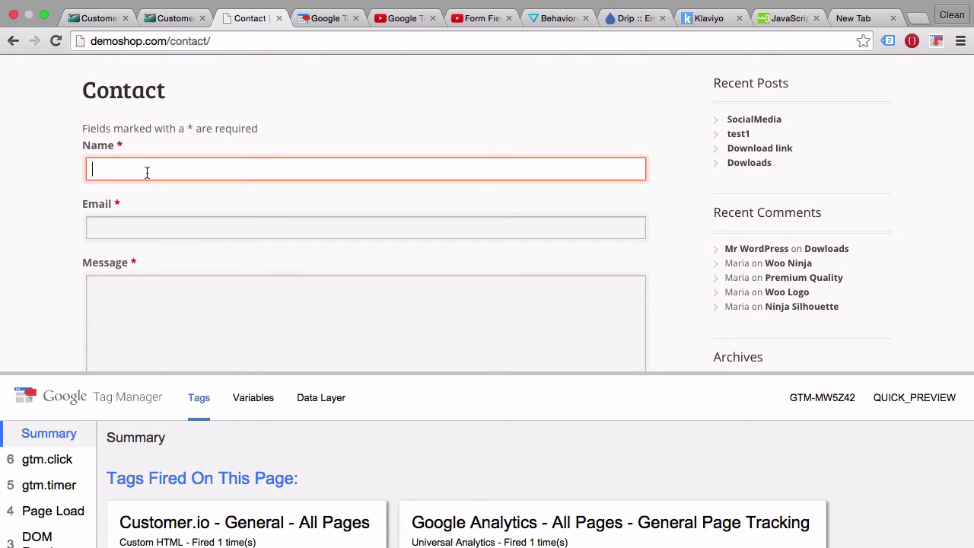
{"action": "type", "text": "Charles"}
{"action": "key", "text": "Tab"}
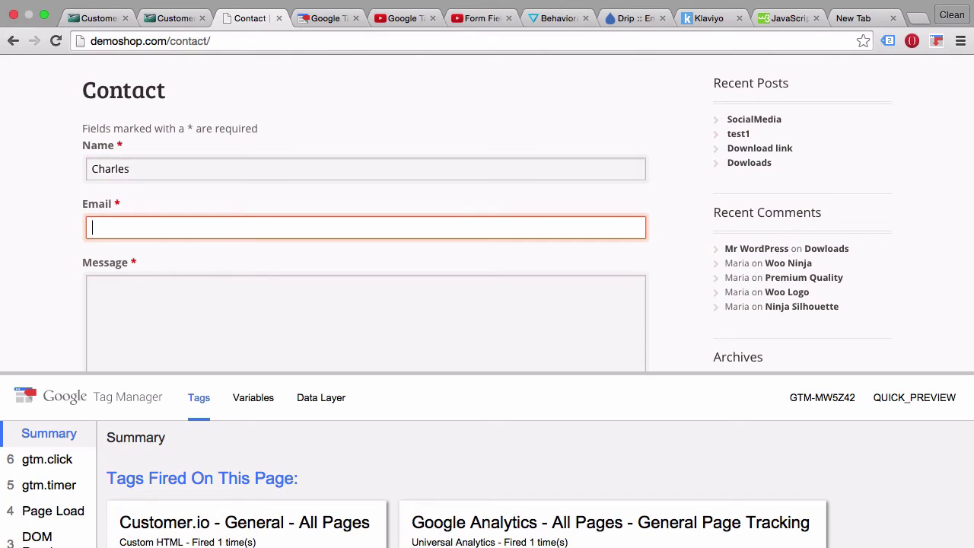
{"action": "key", "text": "Tab"}
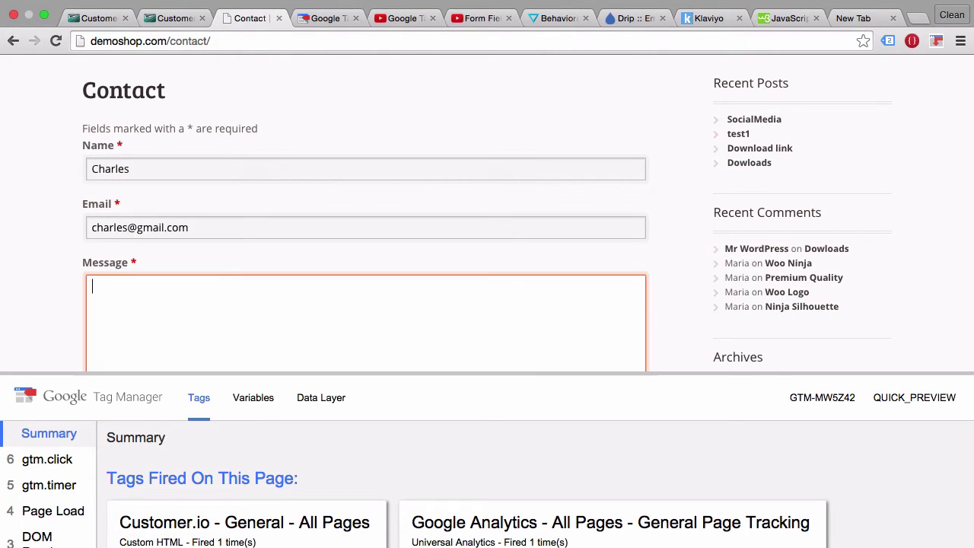
{"action": "type", "text": "trest"}
Submit the contact form and inspect the tags fired on the gtm.formSubmit event in preview.
{"action": "scroll", "coordinate": [18, 242], "scroll_direction": "down", "scroll_amount": 5}
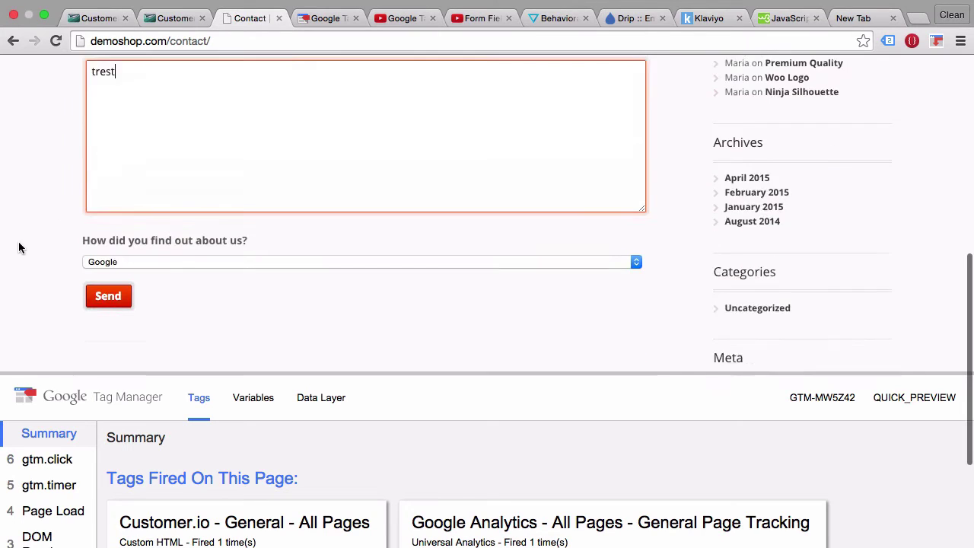
{"action": "left_click", "coordinate": [107, 278]}
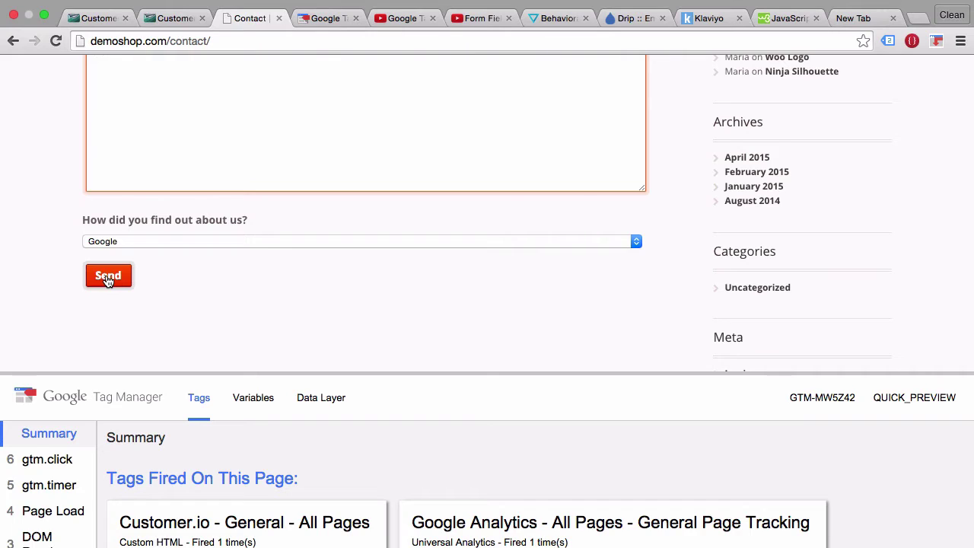
{"action": "left_click", "coordinate": [107, 279]}
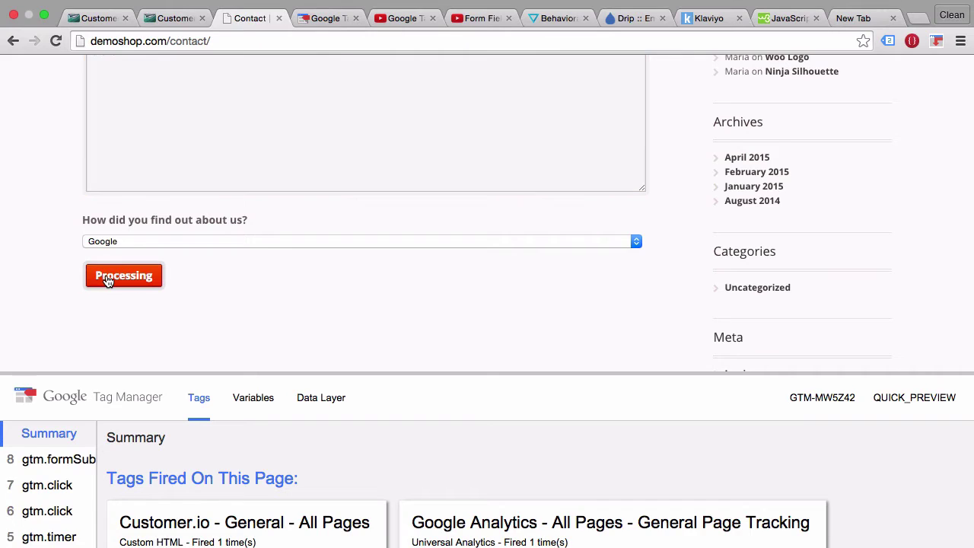
{"action": "left_click", "coordinate": [68, 460]}
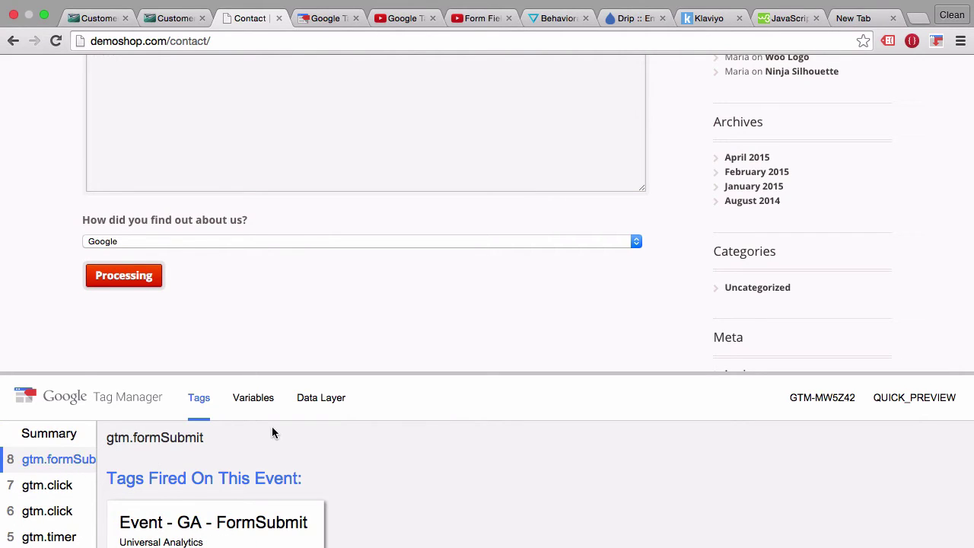
{"action": "scroll", "coordinate": [272, 431], "scroll_direction": "down", "scroll_amount": 2}
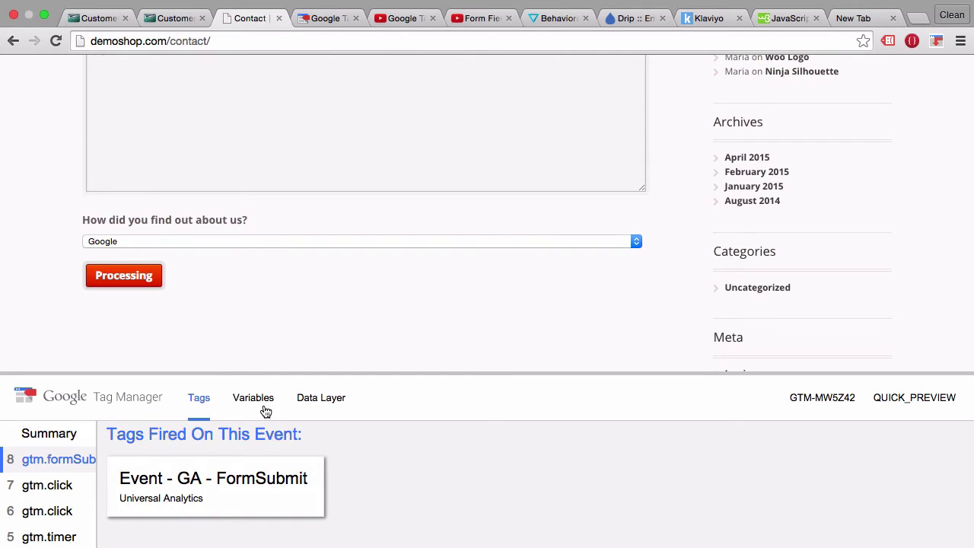
Inspect the gtm.formSubmit variables formEmail, formName and formSource in the preview panel.
{"action": "left_click", "coordinate": [264, 409]}
{"action": "left_click_drag", "start_coordinate": [218, 374], "coordinate": [218, 203]}
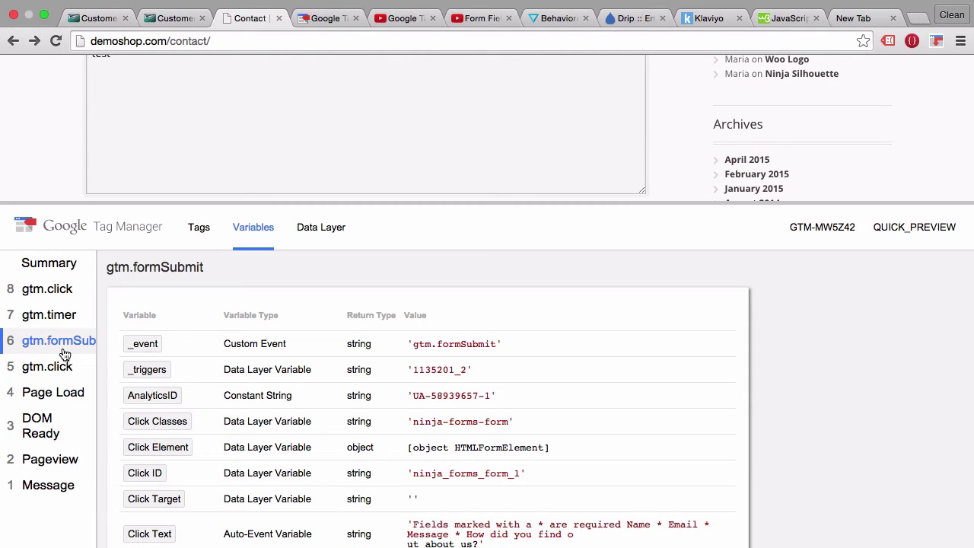
{"action": "scroll", "coordinate": [351, 317], "scroll_direction": "down", "scroll_amount": 5}
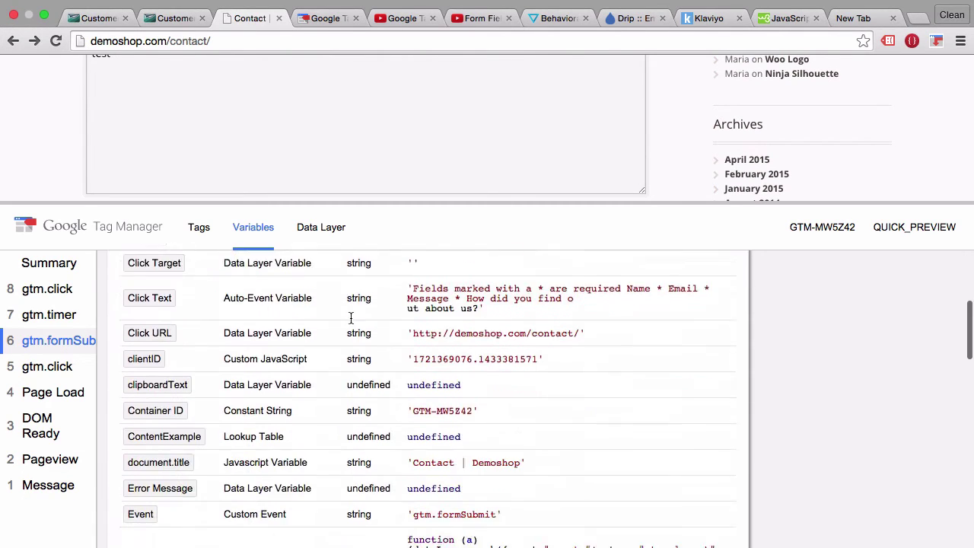
{"action": "scroll", "coordinate": [351, 318], "scroll_direction": "down", "scroll_amount": 10}
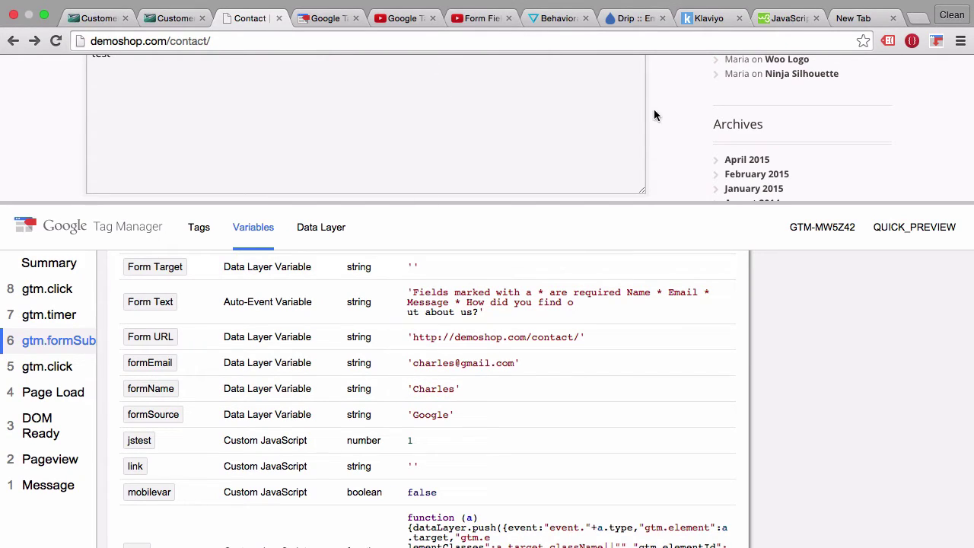
{"action": "scroll", "coordinate": [659, 120], "scroll_direction": "up", "scroll_amount": 3}
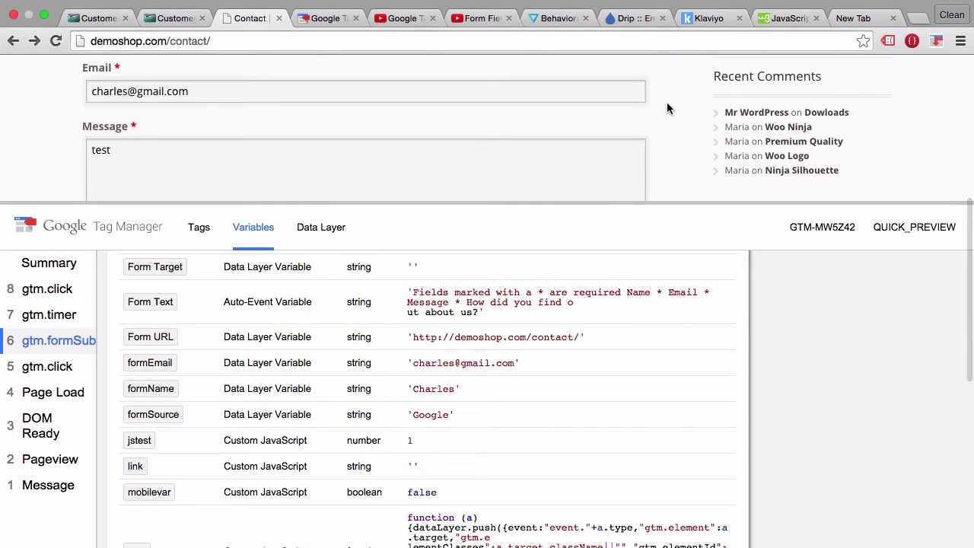
Glance at the Form Field Tracking tutorial and contact page, then return to the Customer.io tag editor.
{"action": "left_click", "coordinate": [397, 20]}
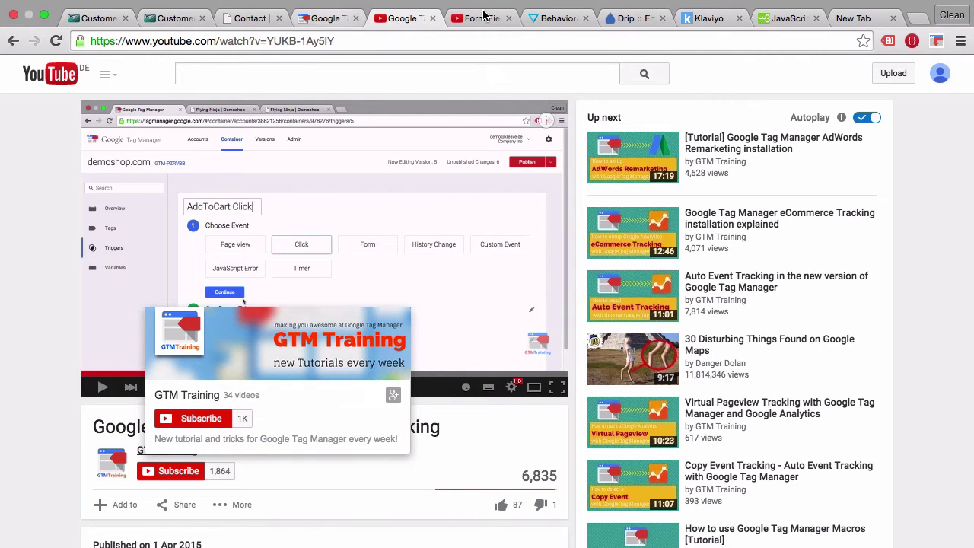
{"action": "left_click", "coordinate": [466, 18]}
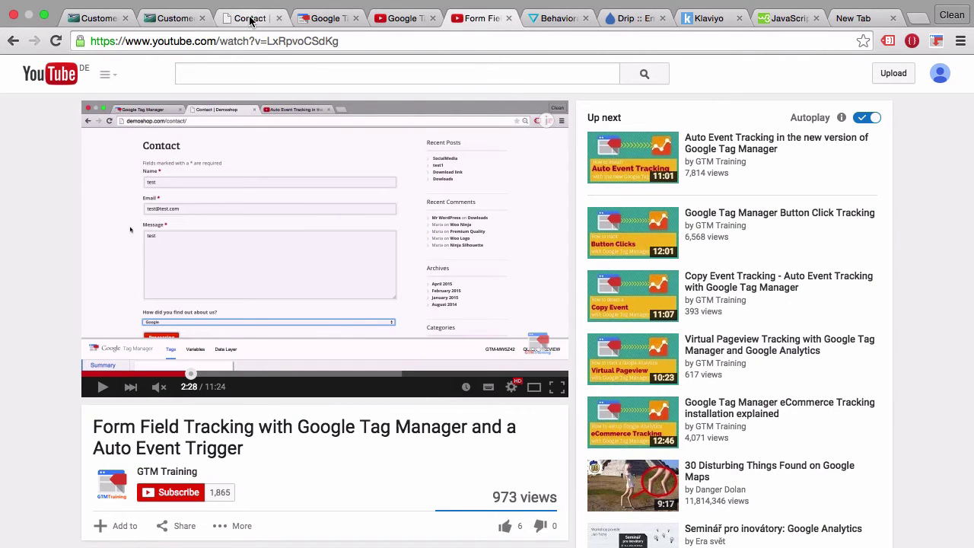
{"action": "left_click", "coordinate": [249, 18]}
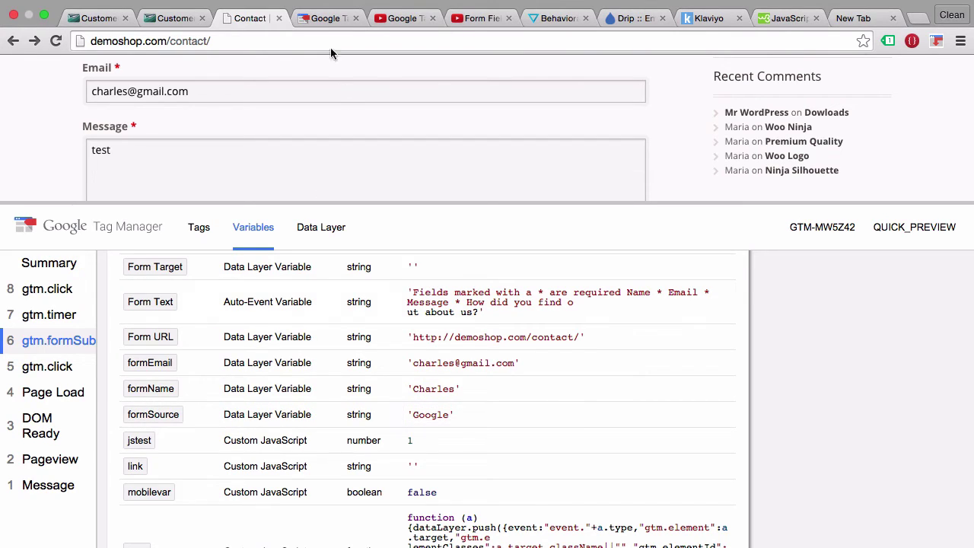
{"action": "left_click", "coordinate": [320, 19]}
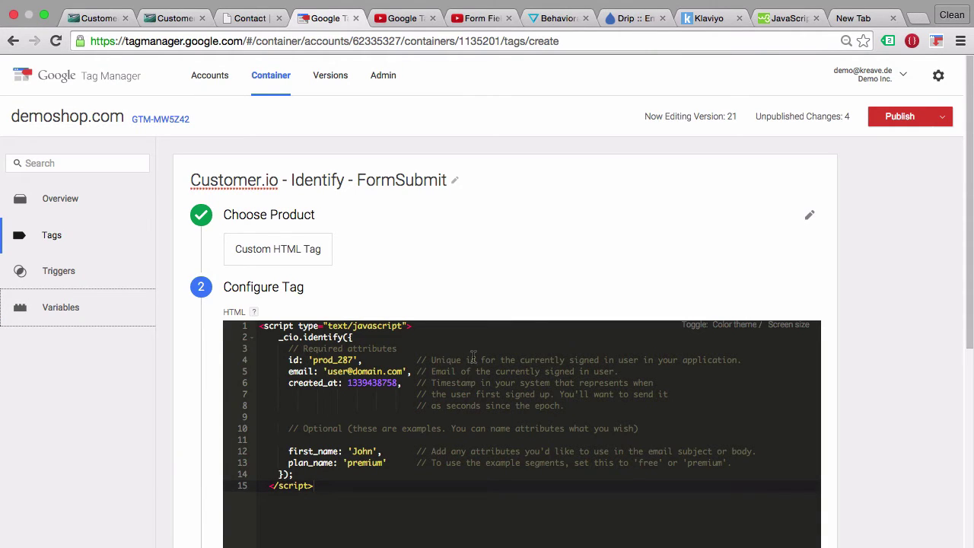
Replace the sample id and email values in the identify script with {{formEmail}}.
{"action": "double_click", "coordinate": [318, 360]}
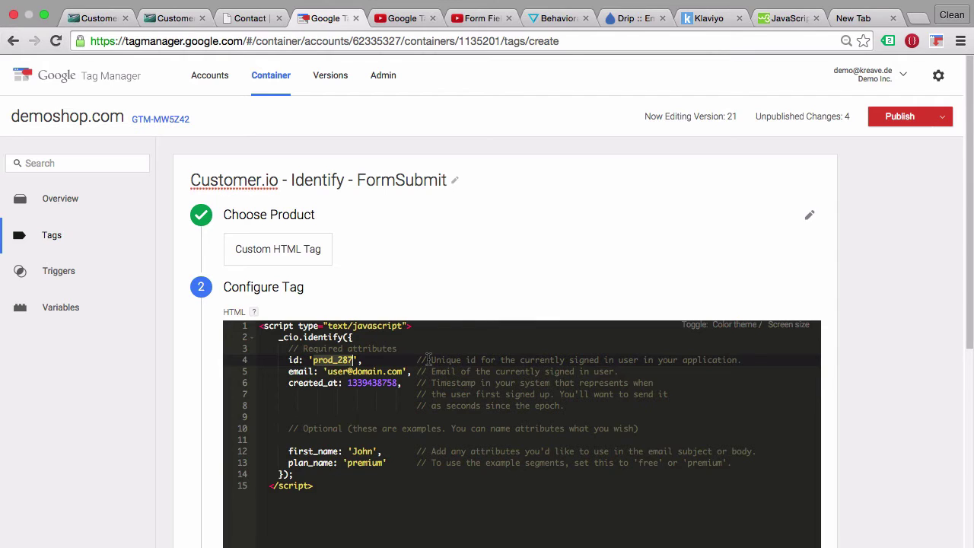
{"action": "type", "text": "{{"}
{"action": "key", "text": "BackSpace"}
{"action": "key", "text": "BackSpace"}
{"action": "key", "text": "BackSpace"}
{"action": "key", "text": "BackSpace"}
{"action": "key", "text": "BackSpace"}
{"action": "key", "text": "BackSpace"}
{"action": "key", "text": "BackSpace"}
{"action": "key", "text": "BackSpace"}
{"action": "key", "text": "BackSpace"}
{"action": "key", "text": "BackSpace"}
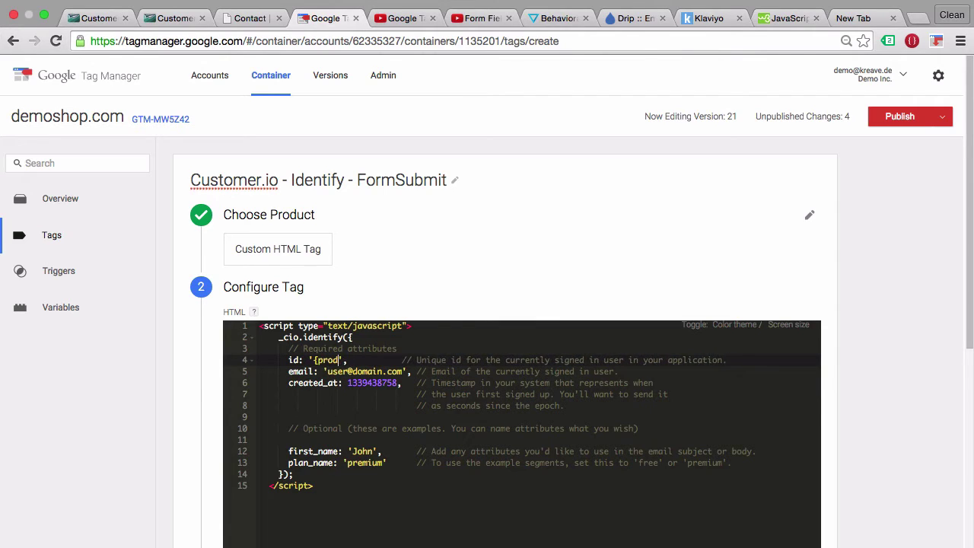
{"action": "type", "text": "{"}
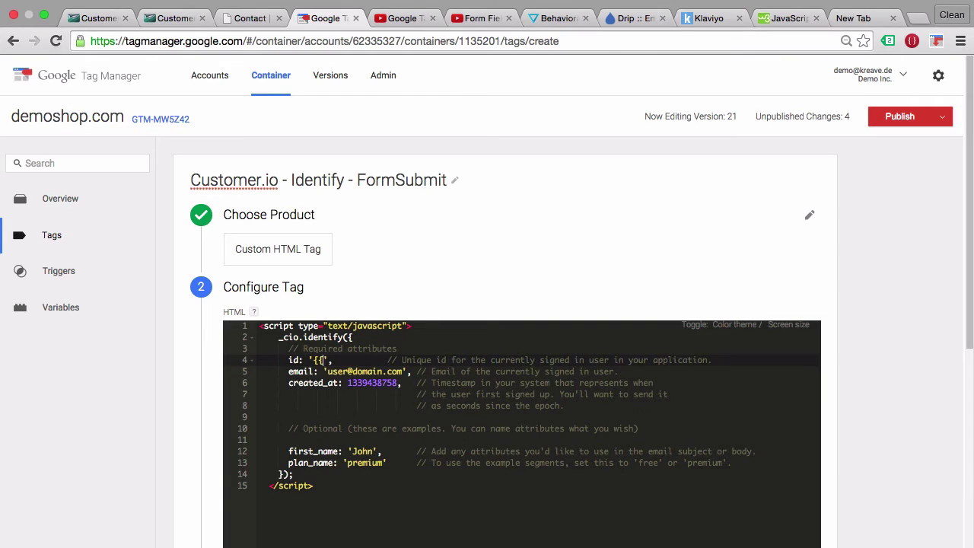
{"action": "type", "text": "}}"}
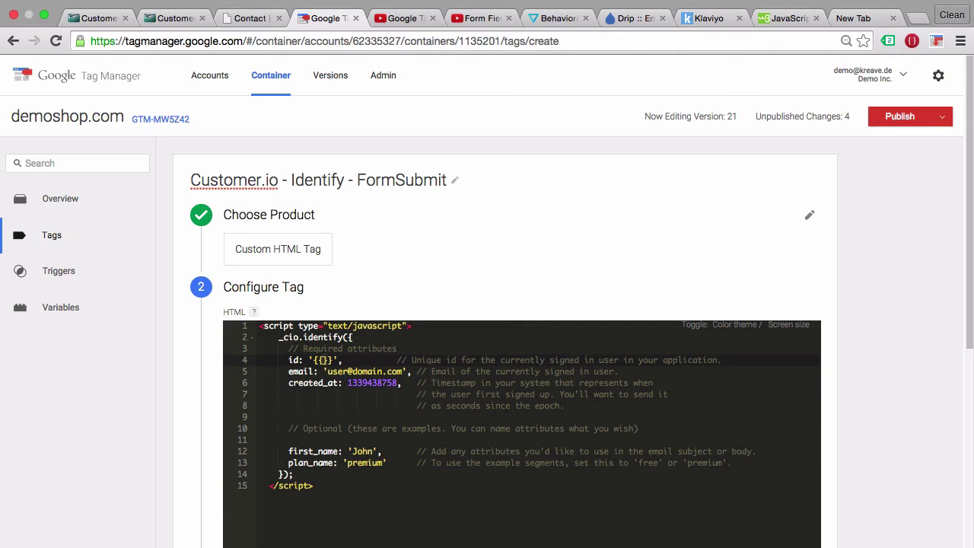
{"action": "left_click", "coordinate": [276, 16]}
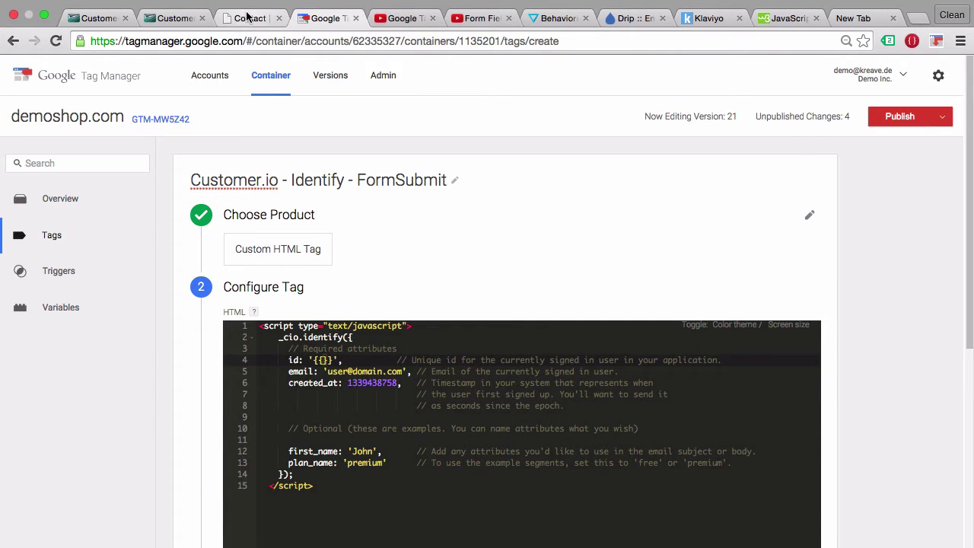
{"action": "left_click", "coordinate": [332, 21]}
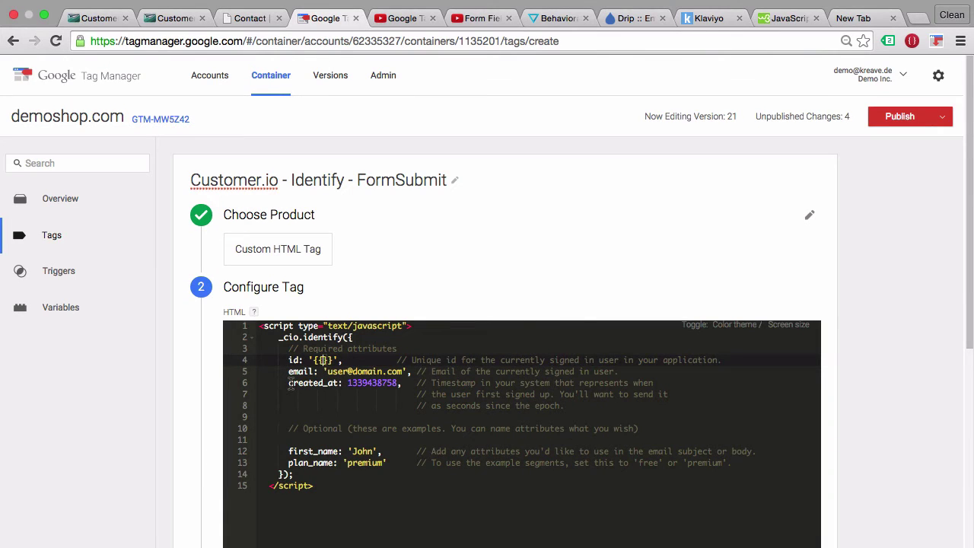
{"action": "type", "text": "formE"}
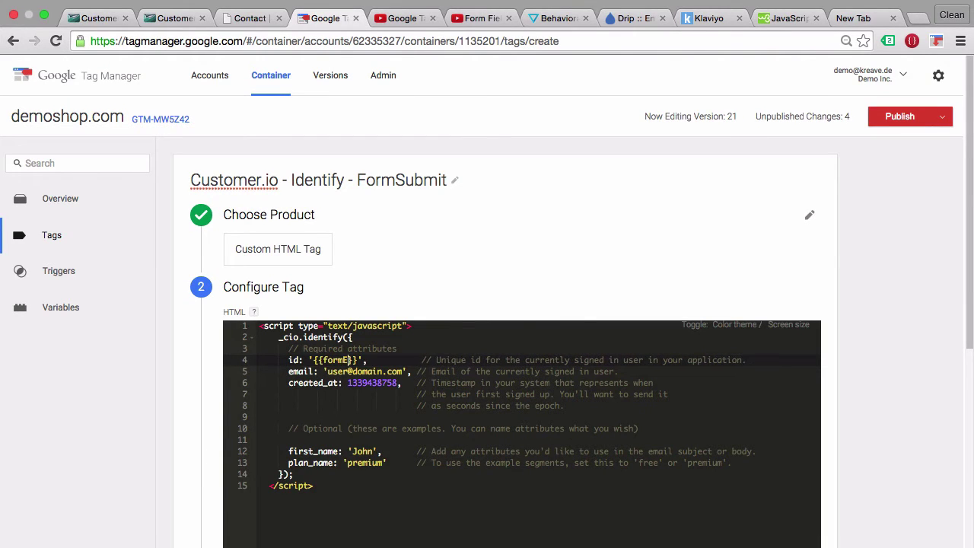
{"action": "type", "text": "mail"}
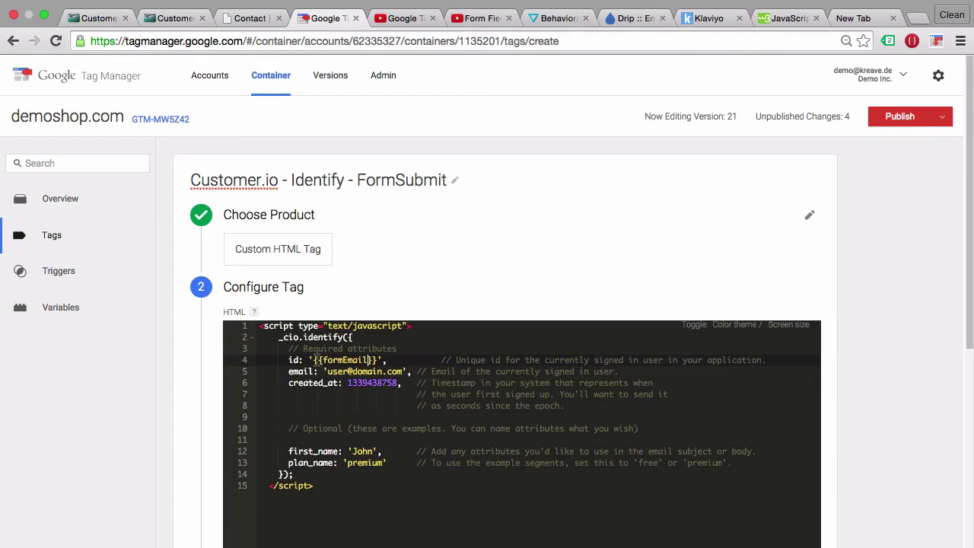
{"action": "left_click_drag", "start_coordinate": [313, 360], "coordinate": [403, 371]}
{"action": "left_click", "coordinate": [326, 371]}
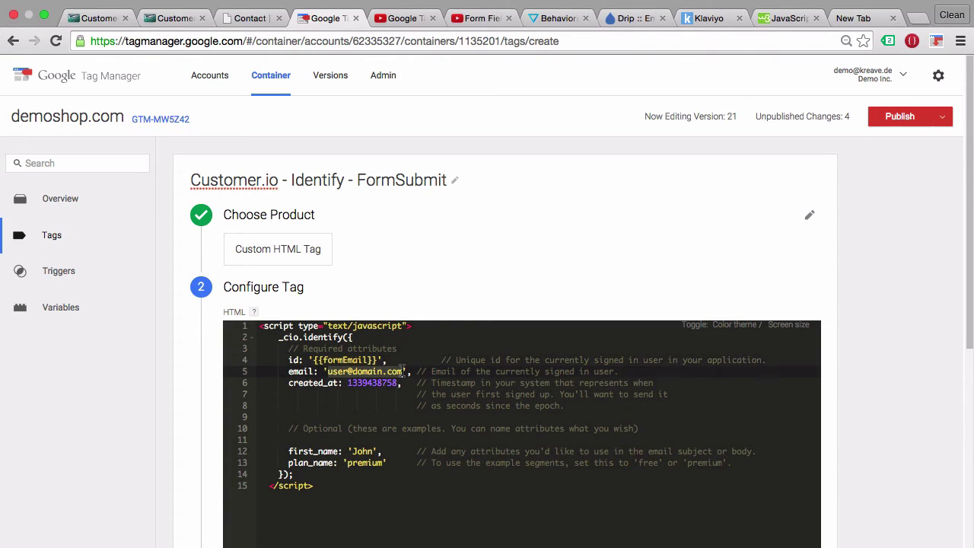
{"action": "type", "text": "{{formEmail}}"}
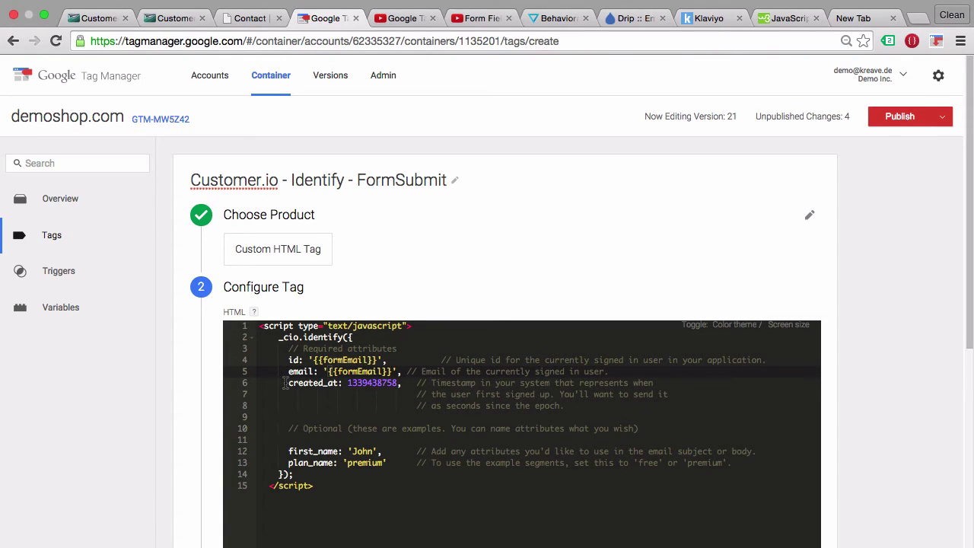
Delete the created_at and plan_name lines and rename first_name to name.
{"action": "left_click_drag", "start_coordinate": [485, 384], "coordinate": [604, 419]}
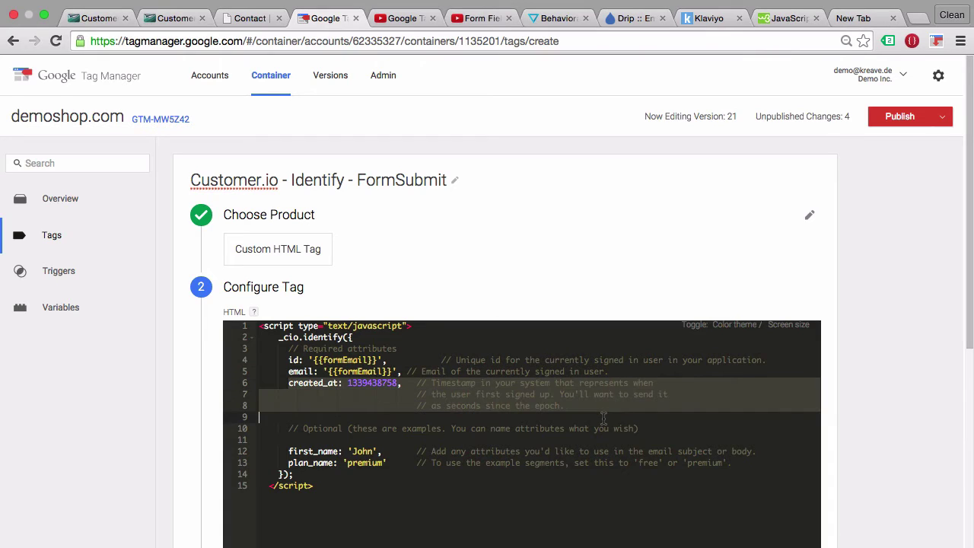
{"action": "key", "text": "BackSpace"}
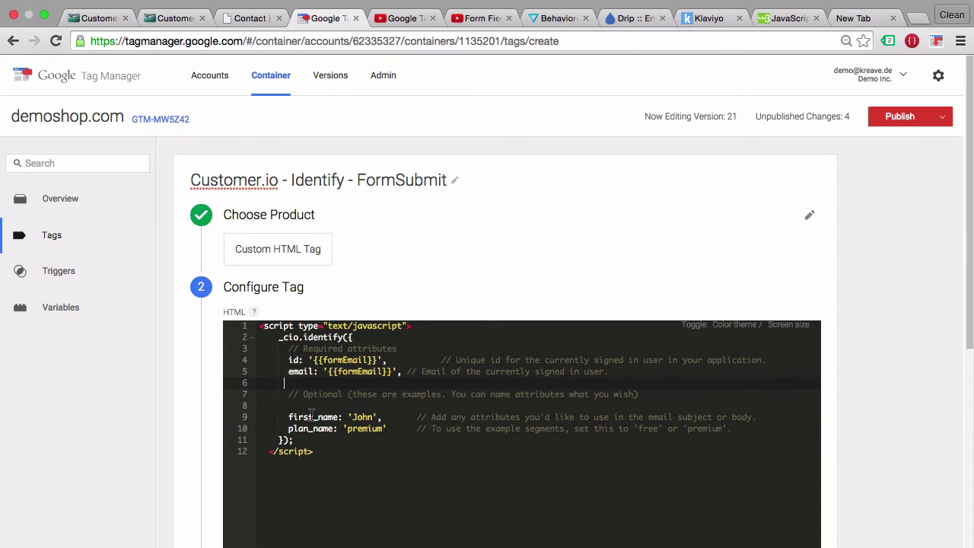
{"action": "left_click", "coordinate": [314, 417]}
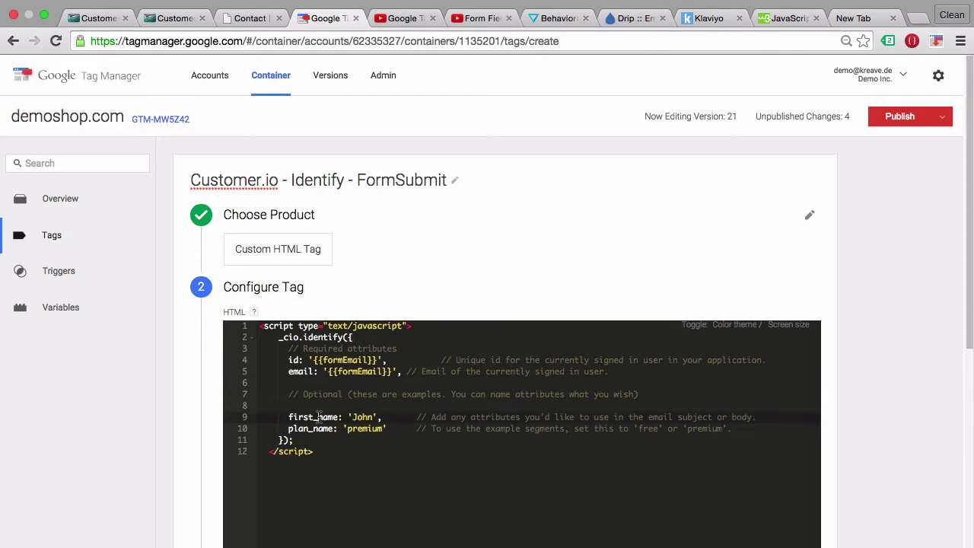
{"action": "key", "text": "BackSpace"}
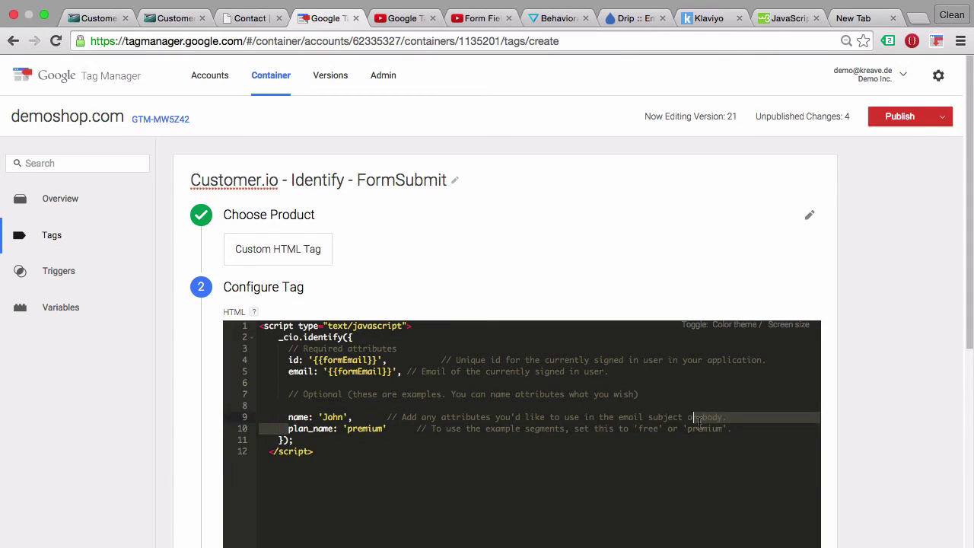
{"action": "left_click", "coordinate": [729, 429]}
{"action": "type", "text": "."}
{"action": "key", "text": "shift+Up"}
{"action": "key", "text": "BackSpace"}
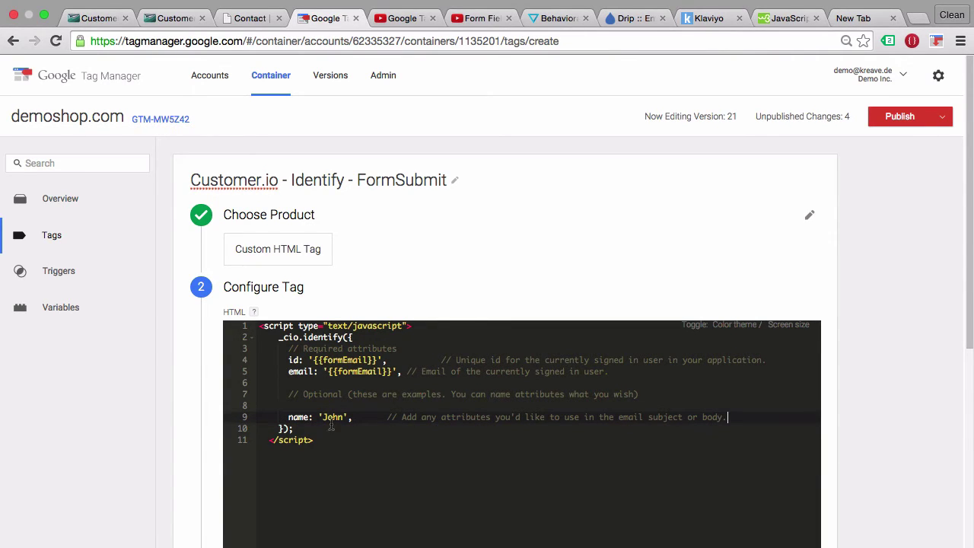
Replace the sample name 'John' with {{formName}}.
{"action": "left_click", "coordinate": [257, 18]}
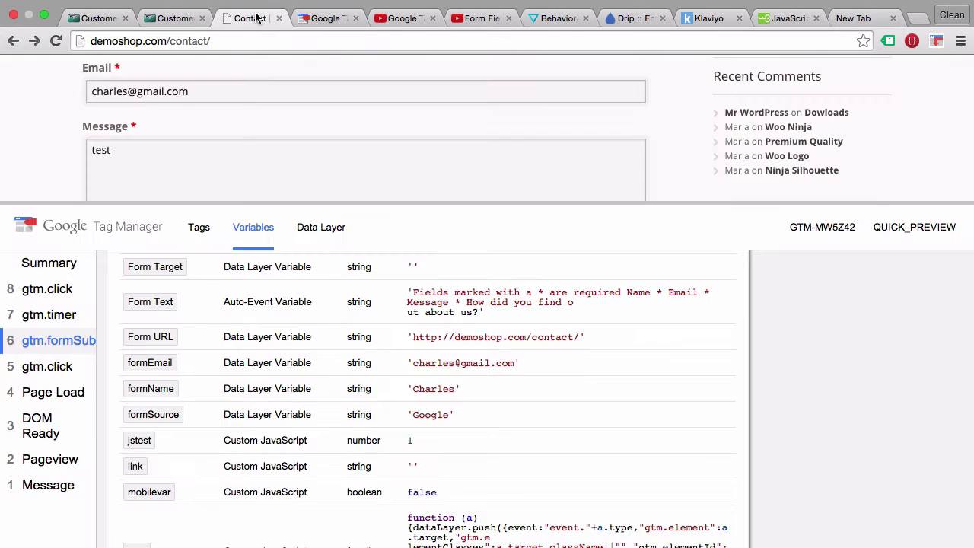
{"action": "left_click", "coordinate": [324, 18]}
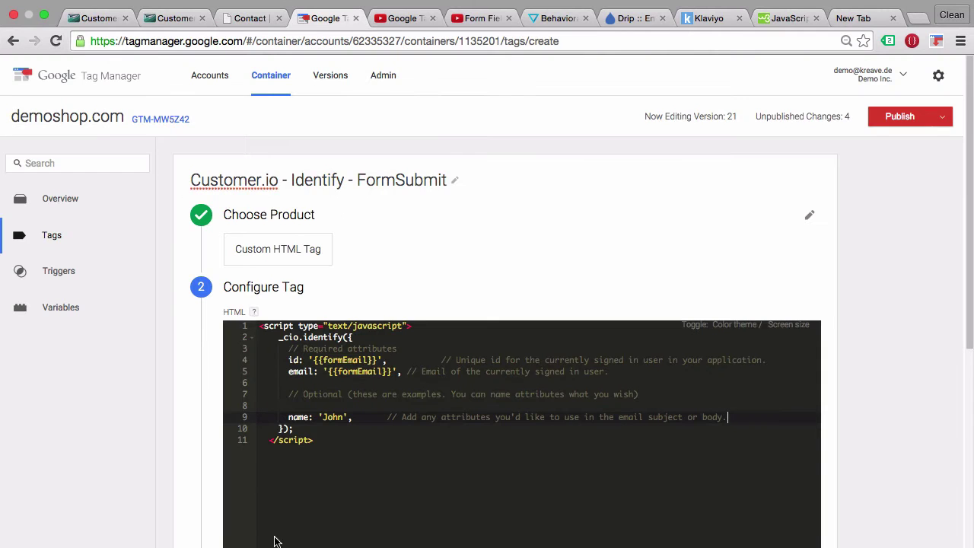
{"action": "double_click", "coordinate": [326, 417]}
{"action": "type", "text": "formNa"}
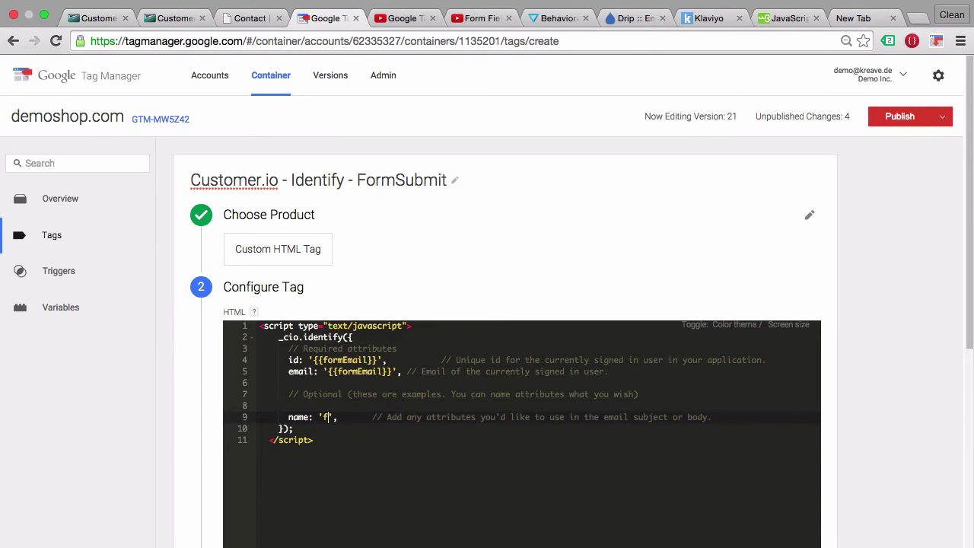
{"action": "type", "text": "me"}
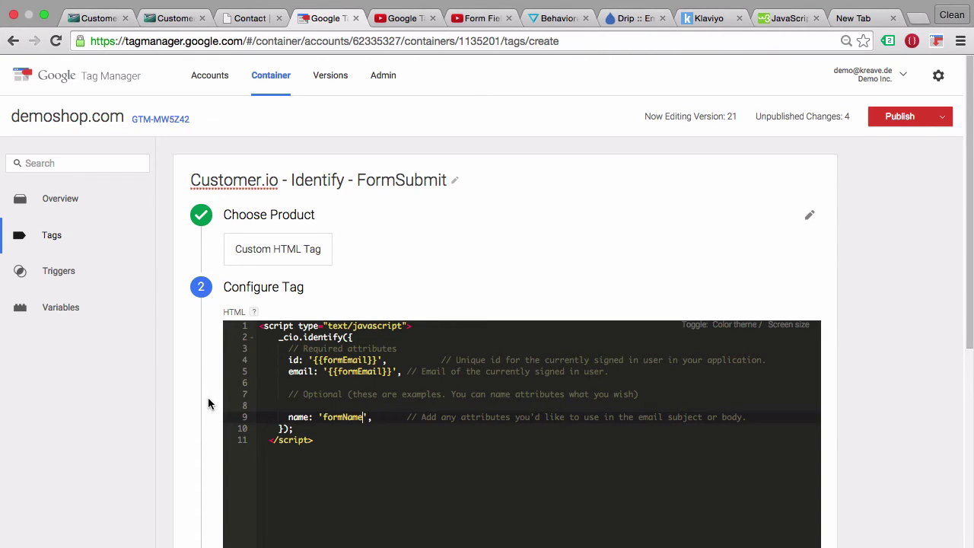
{"action": "type", "text": "}}"}
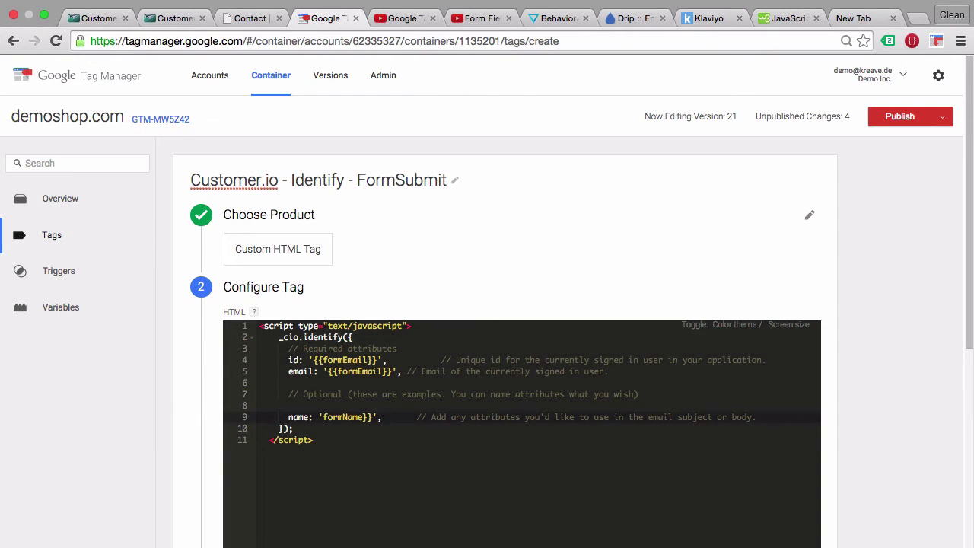
{"action": "type", "text": "{{"}
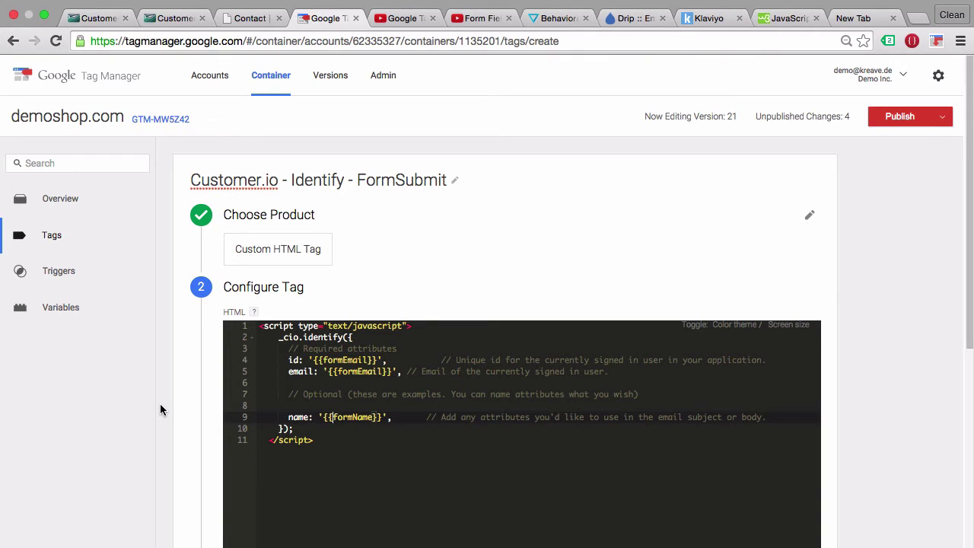
{"action": "scroll", "coordinate": [160, 411], "scroll_direction": "down", "scroll_amount": 5}
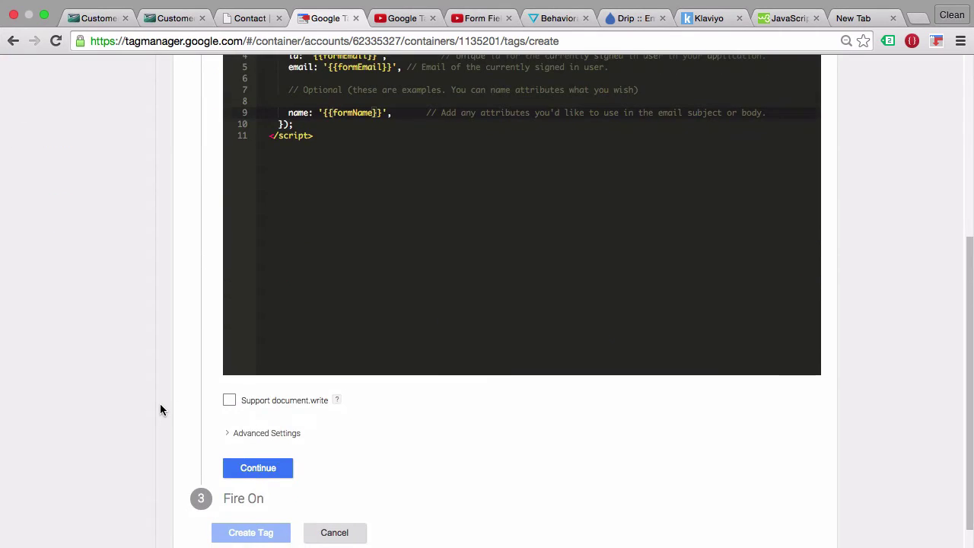
{"action": "scroll", "coordinate": [160, 410], "scroll_direction": "down", "scroll_amount": 1}
Set ContactFormSubmit as the trigger and create the Customer.io - Identify - FormSubmit tag.
{"action": "left_click", "coordinate": [282, 437]}
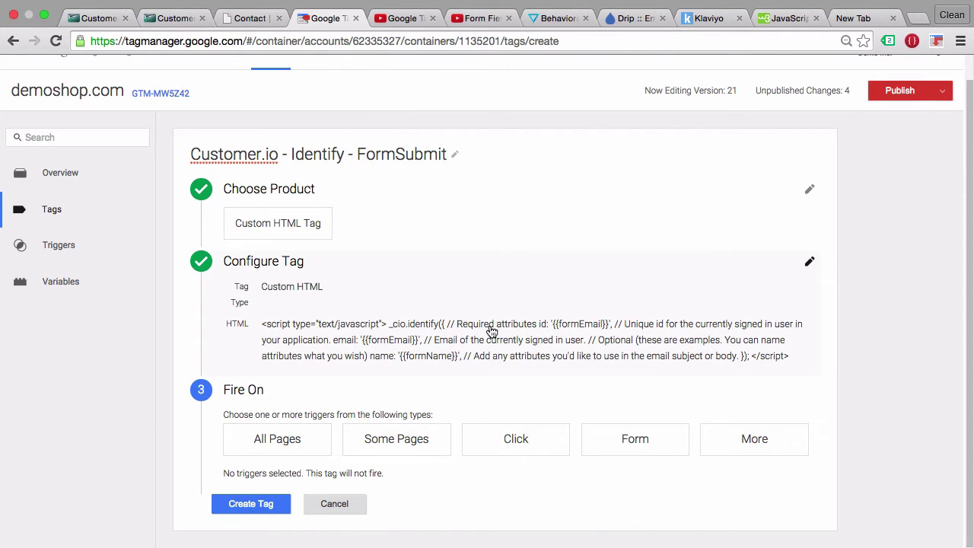
{"action": "left_click", "coordinate": [748, 437]}
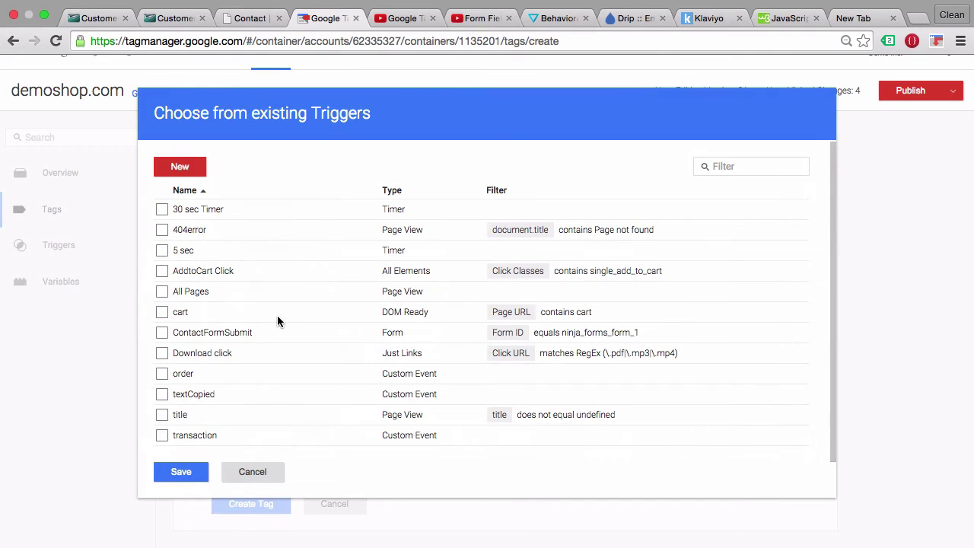
{"action": "left_click", "coordinate": [162, 335]}
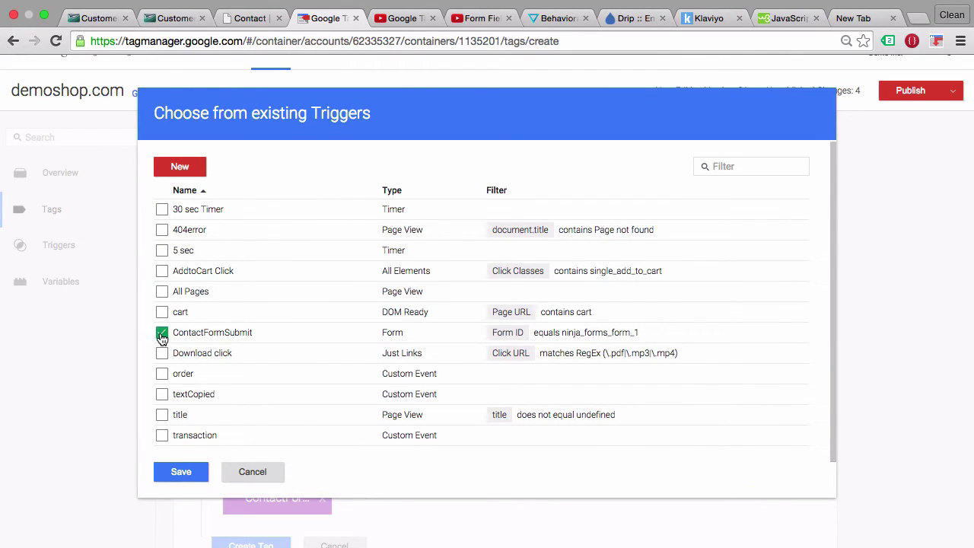
{"action": "left_click", "coordinate": [187, 477]}
{"action": "scroll", "coordinate": [118, 489], "scroll_direction": "down", "scroll_amount": 1}
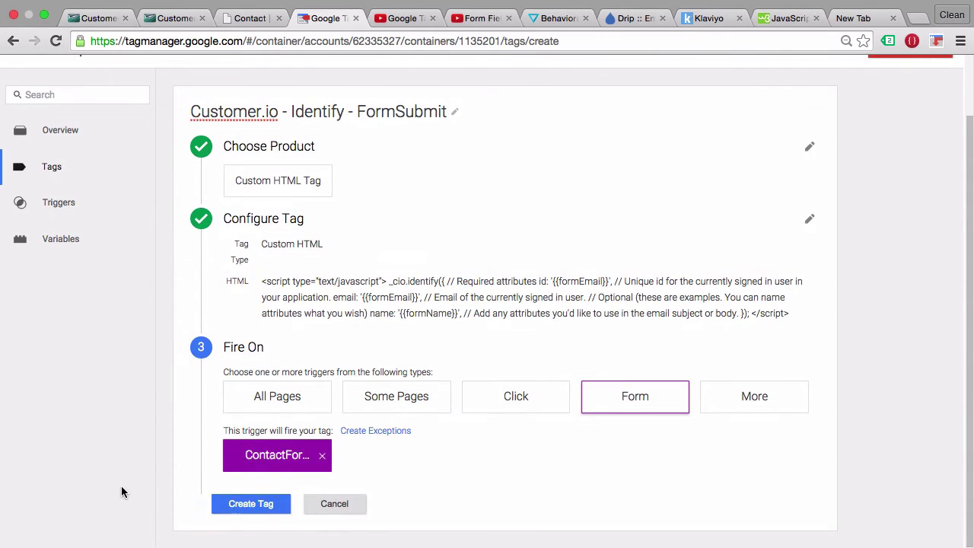
{"action": "left_click", "coordinate": [267, 507]}
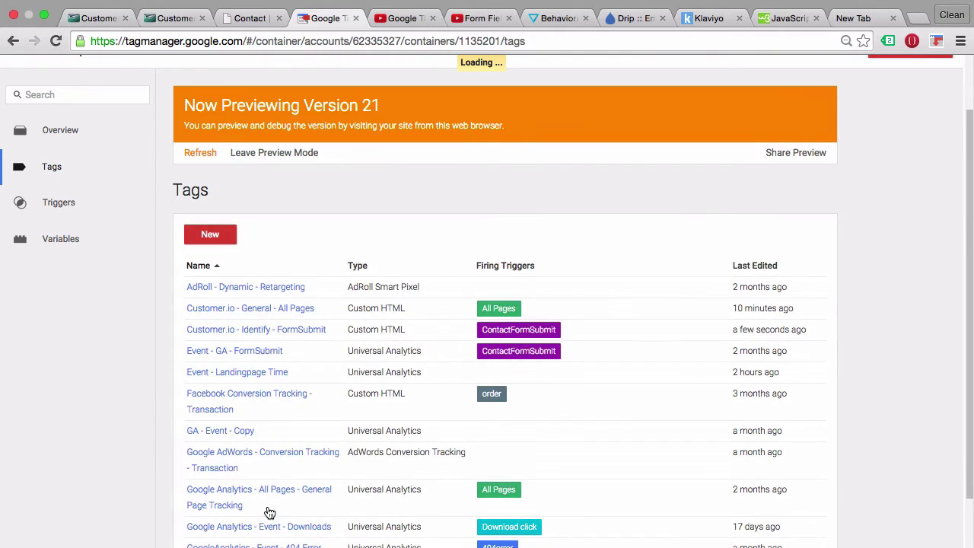
Remove the trailing comma after '{{formName}}' on line 9 of the Identify tag and re-save it.
{"action": "left_click", "coordinate": [200, 153]}
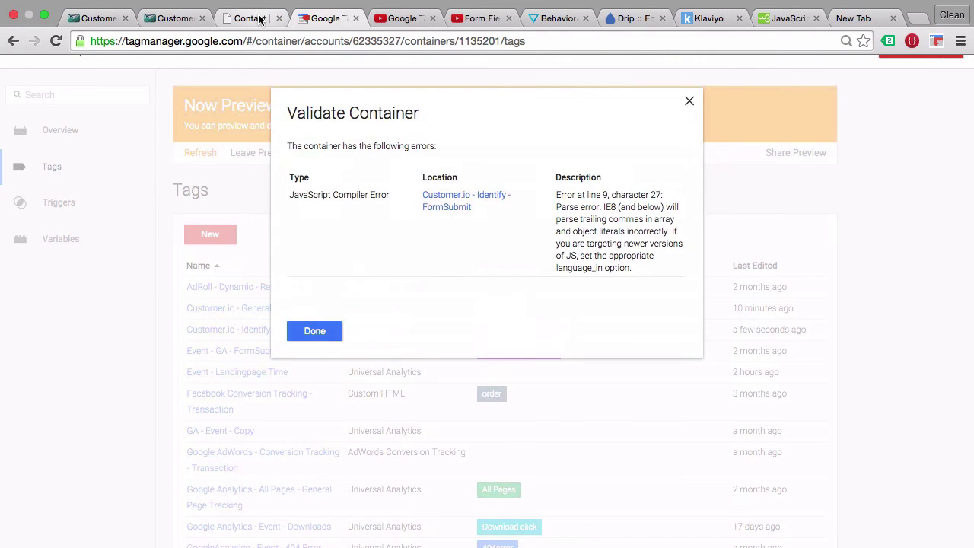
{"action": "left_click", "coordinate": [458, 207]}
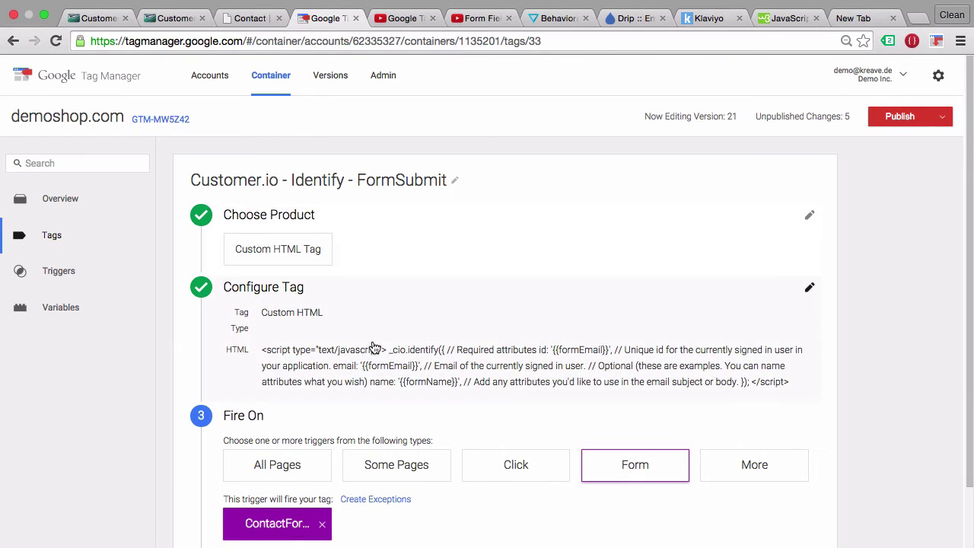
{"action": "left_click", "coordinate": [364, 350]}
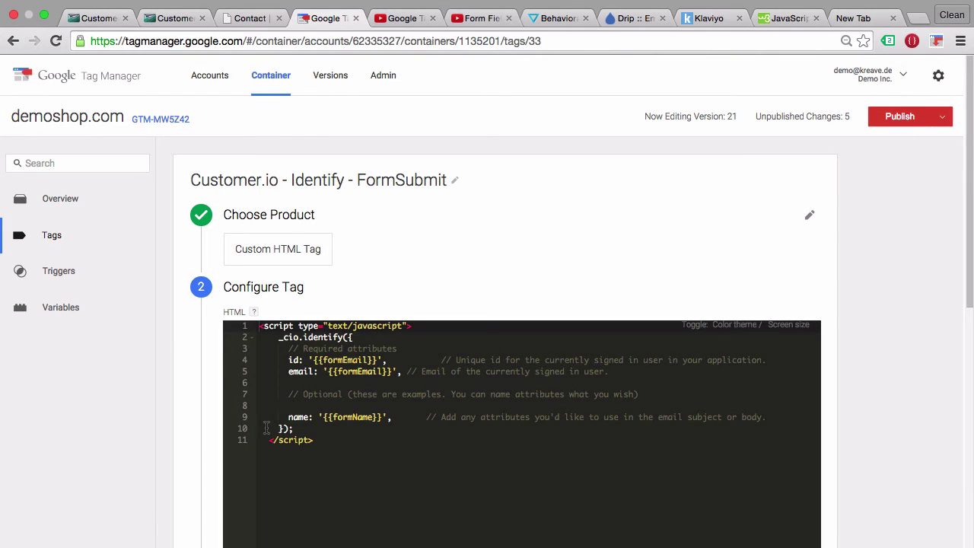
{"action": "left_click", "coordinate": [393, 418]}
{"action": "key", "text": "BackSpace"}
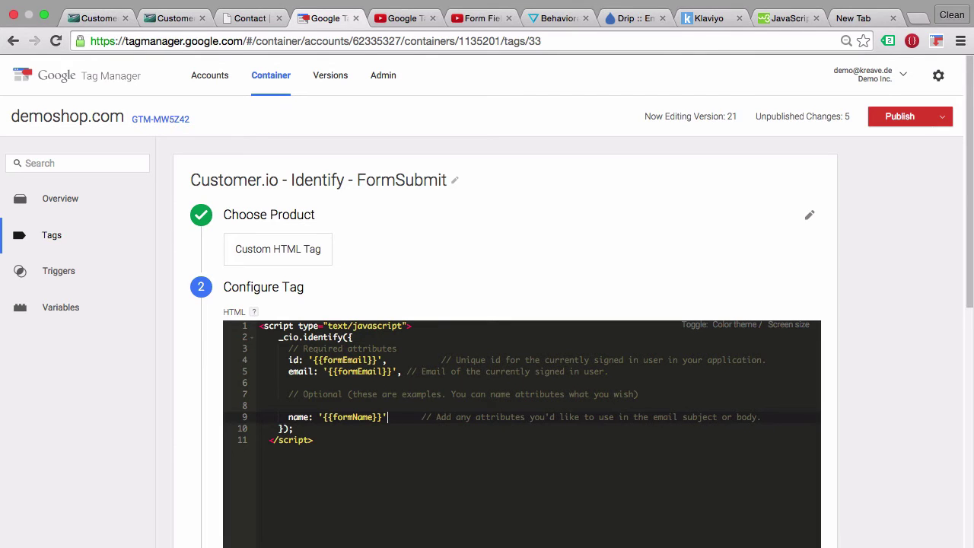
{"action": "scroll", "coordinate": [192, 417], "scroll_direction": "down", "scroll_amount": 4}
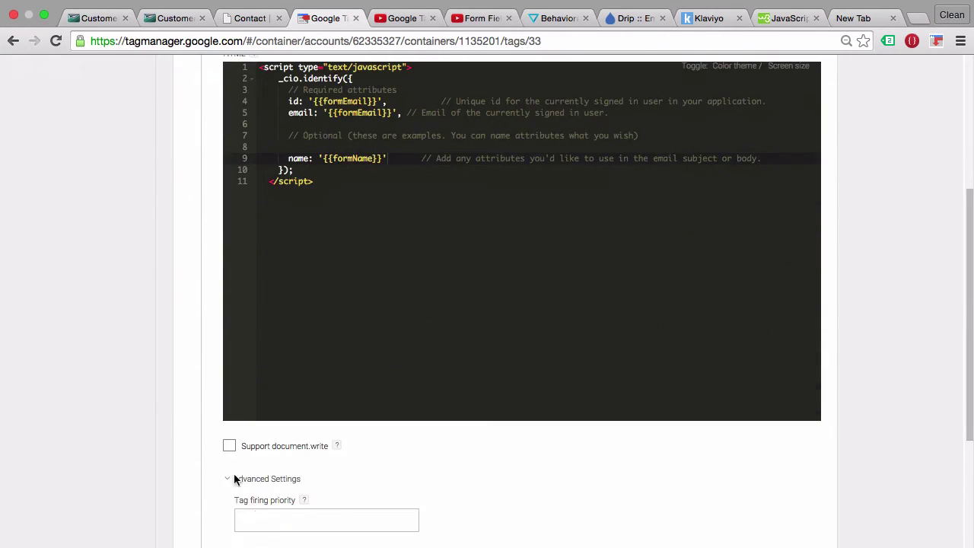
{"action": "scroll", "coordinate": [189, 487], "scroll_direction": "down", "scroll_amount": 3}
{"action": "left_click", "coordinate": [257, 407]}
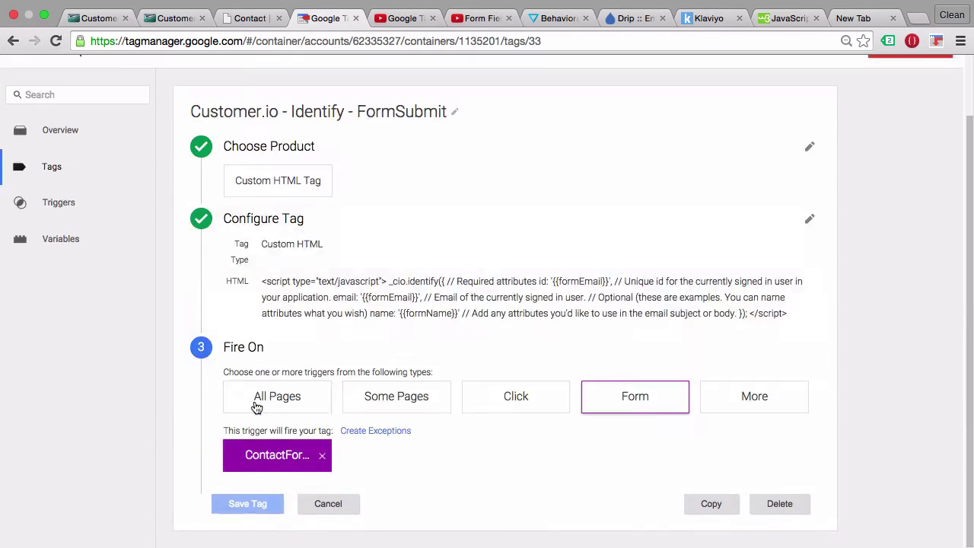
{"action": "left_click", "coordinate": [246, 510]}
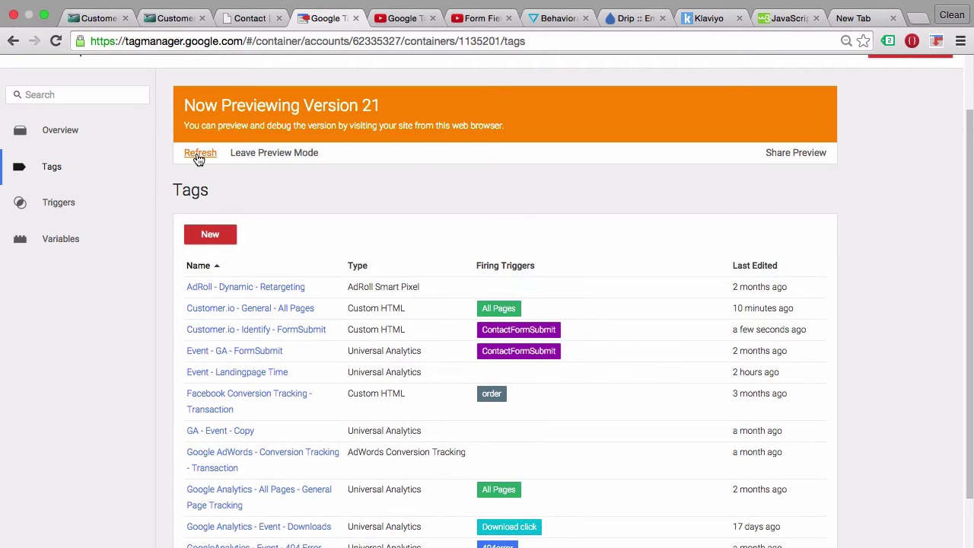
Refresh the preview, reload the contact page and submit it with a name, email and 'test' message.
{"action": "left_click", "coordinate": [198, 153]}
{"action": "left_click", "coordinate": [226, 23]}
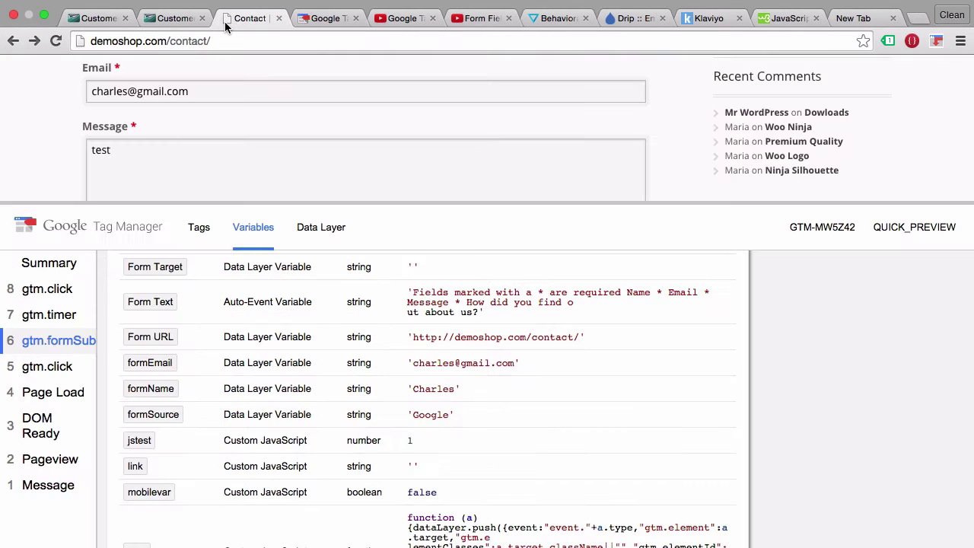
{"action": "key", "text": "super+r"}
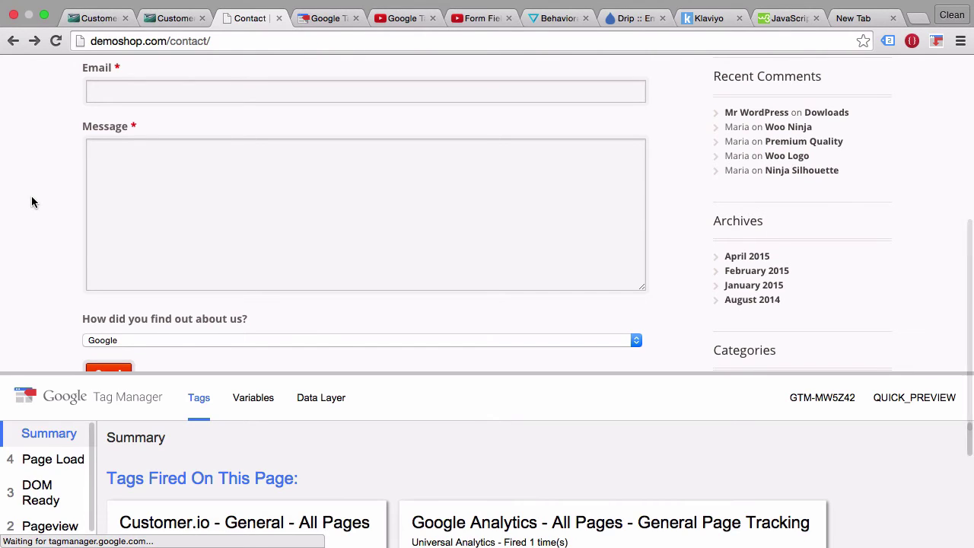
{"action": "scroll", "coordinate": [32, 196], "scroll_direction": "up", "scroll_amount": 4}
{"action": "left_click", "coordinate": [139, 183]}
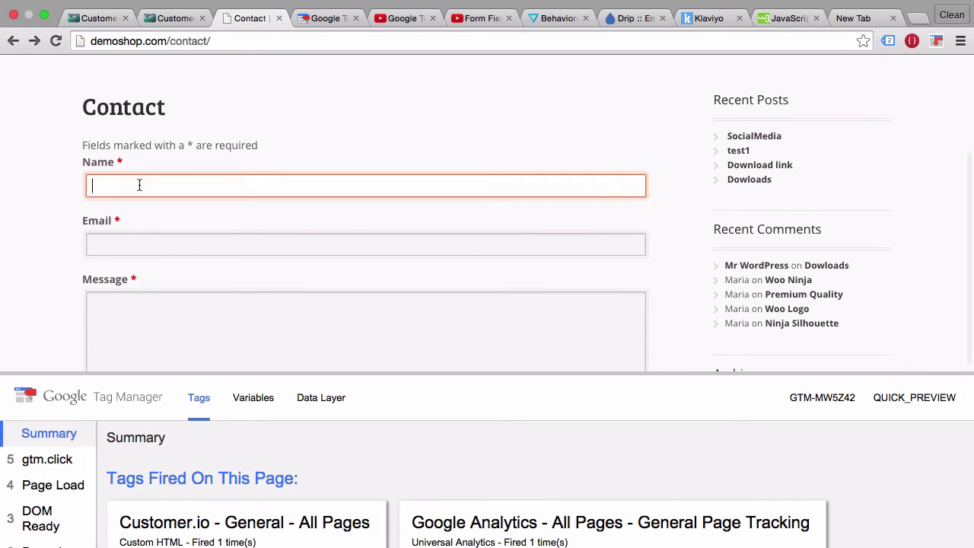
{"action": "type", "text": "Charles"}
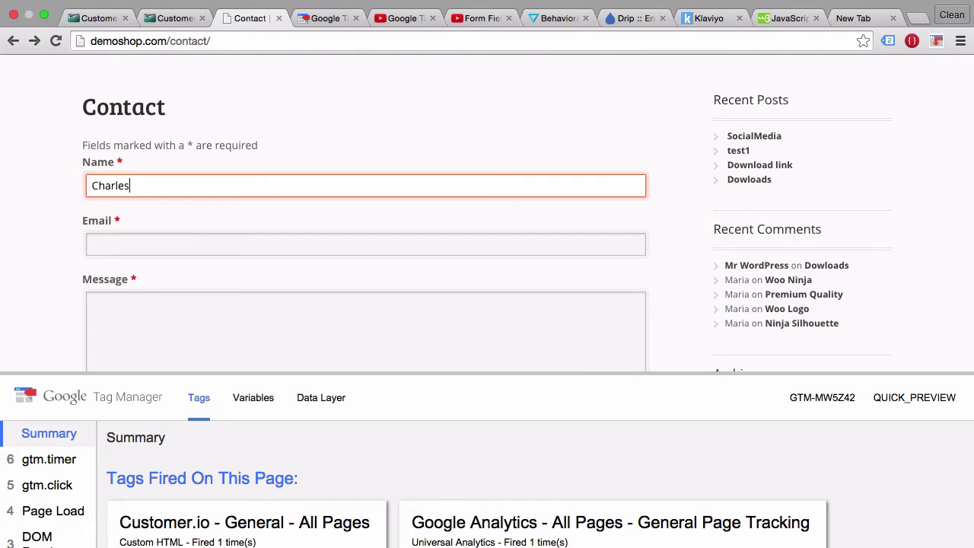
{"action": "key", "text": "Tab"}
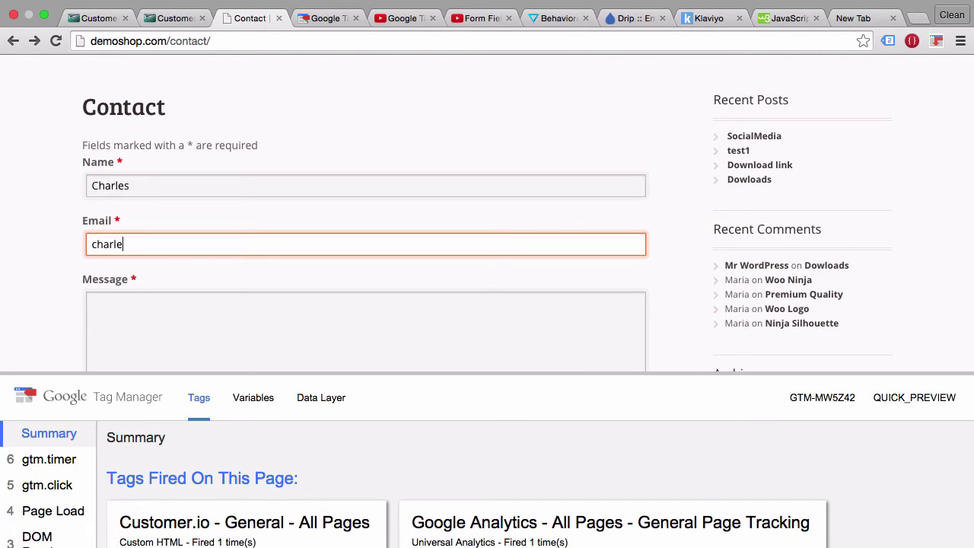
{"action": "key", "text": "Tab"}
{"action": "type", "text": "test"}
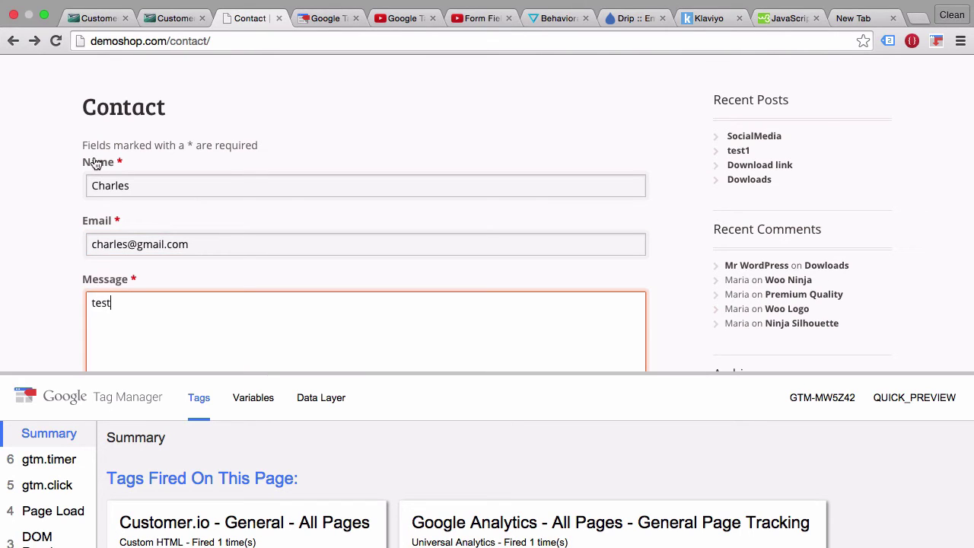
{"action": "scroll", "coordinate": [48, 166], "scroll_direction": "down", "scroll_amount": 5}
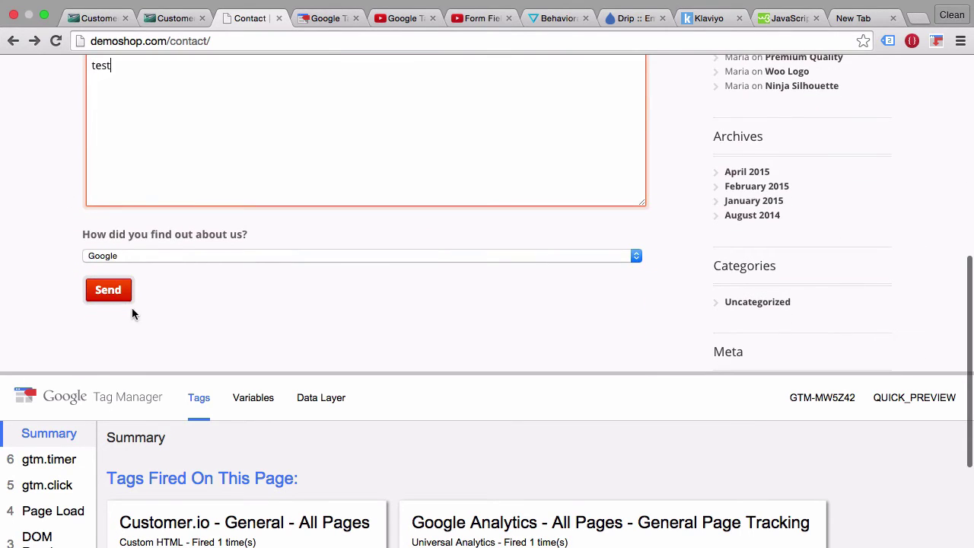
{"action": "left_click", "coordinate": [118, 294]}
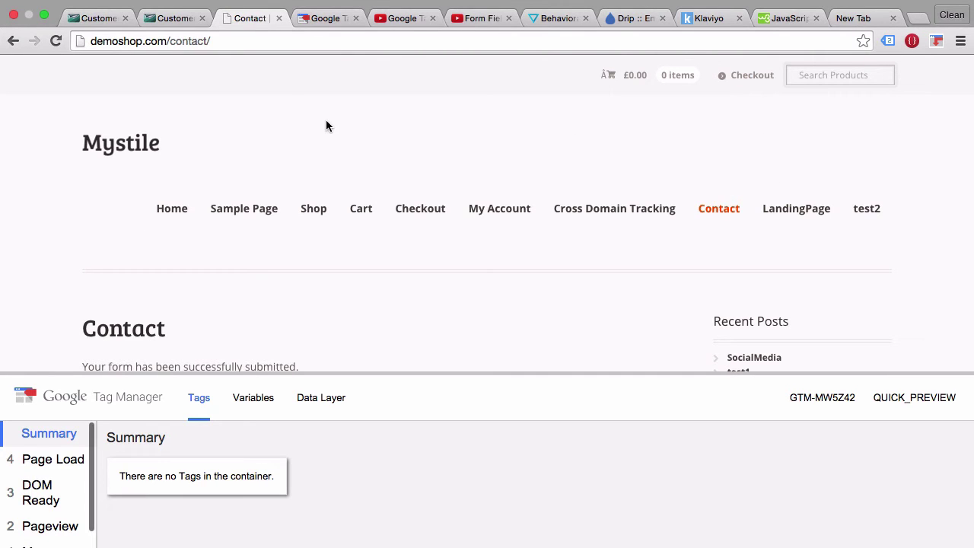
Open Customer.io's Activity log and the submitted contact's profile to verify their name and email.
{"action": "left_click", "coordinate": [174, 20]}
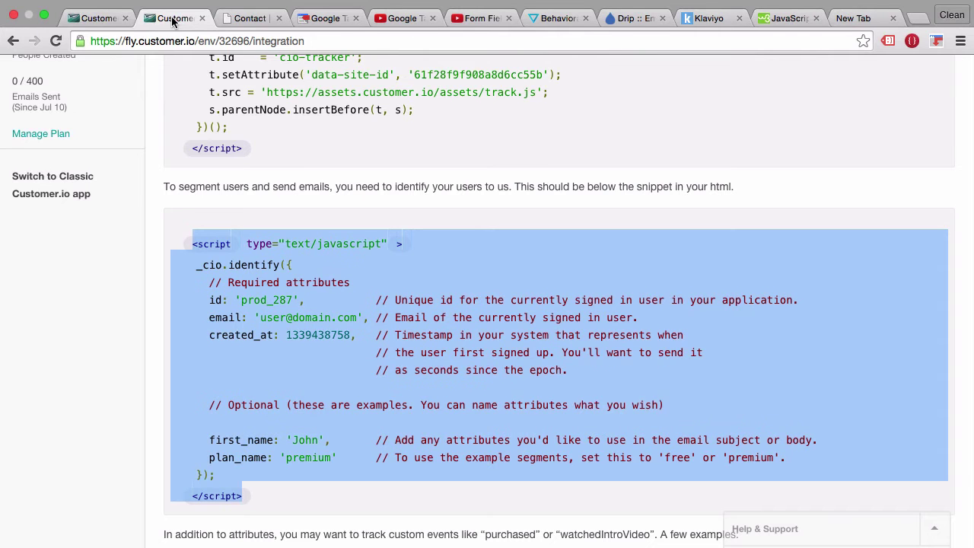
{"action": "scroll", "coordinate": [162, 199], "scroll_direction": "up", "scroll_amount": 10}
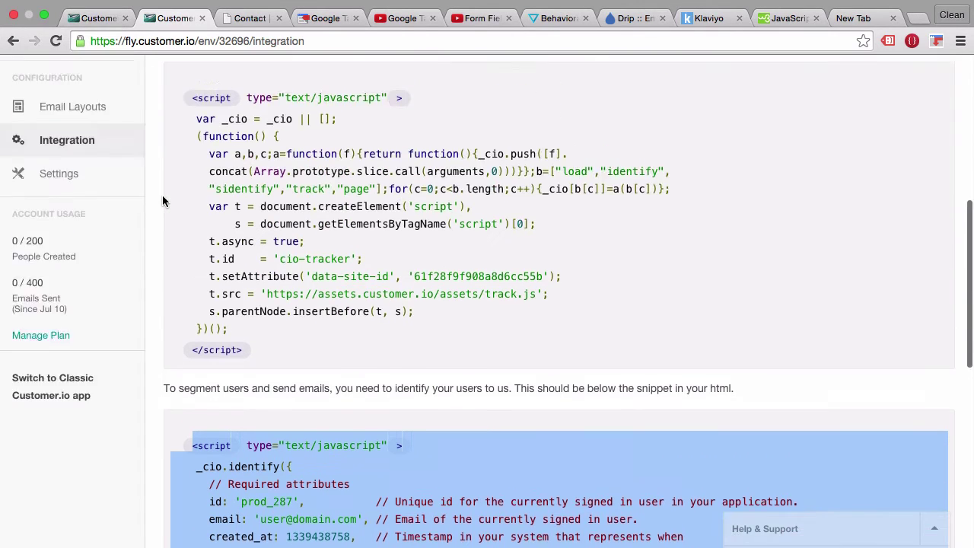
{"action": "scroll", "coordinate": [162, 200], "scroll_direction": "up", "scroll_amount": 2}
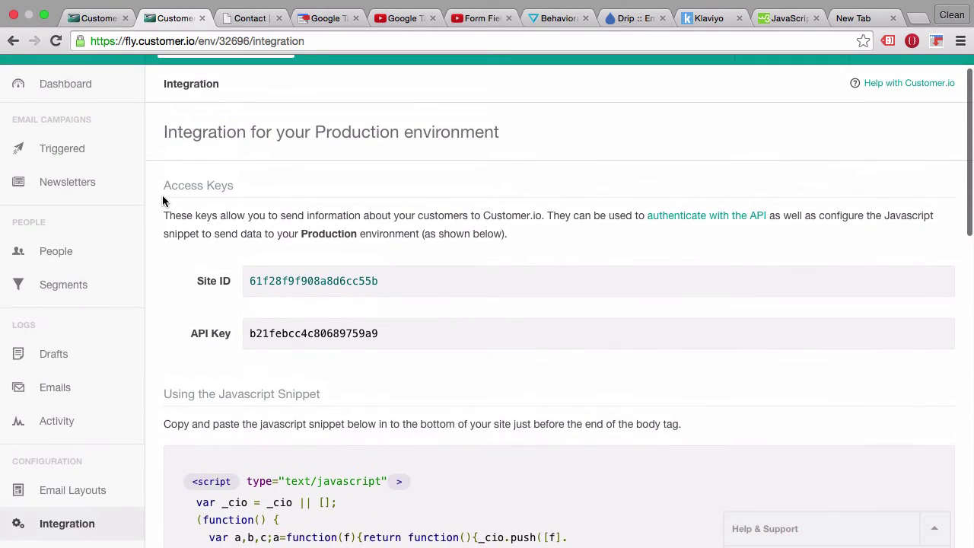
{"action": "left_click", "coordinate": [64, 435]}
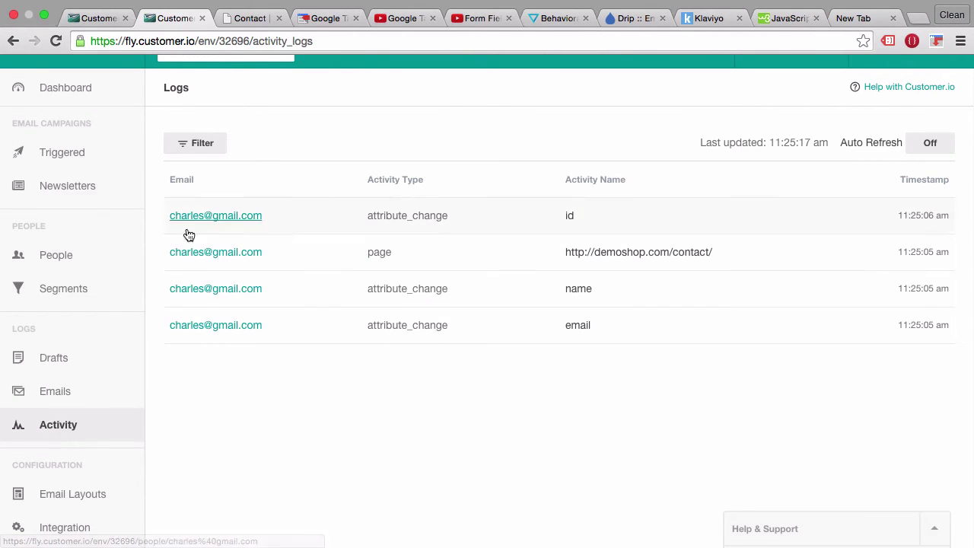
{"action": "left_click", "coordinate": [207, 326]}
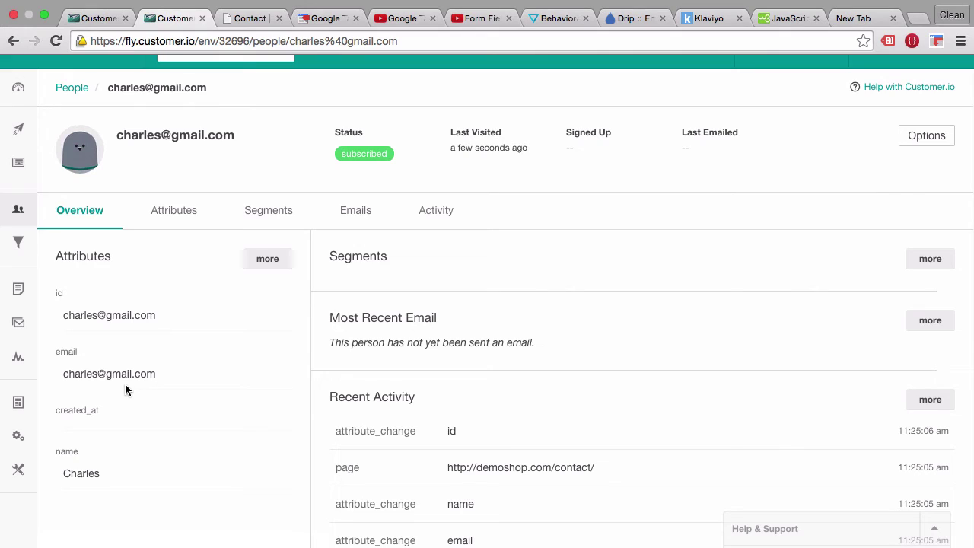
{"action": "double_click", "coordinate": [90, 473]}
{"action": "left_click", "coordinate": [255, 19]}
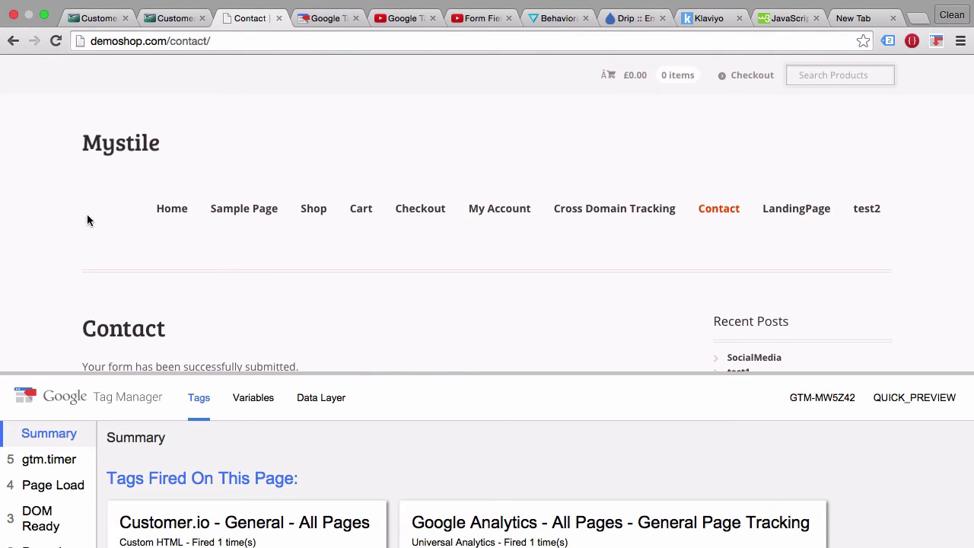
Scroll the confirmation page and swipe back to the filled contact form.
{"action": "scroll", "coordinate": [72, 218], "scroll_direction": "down", "scroll_amount": 5}
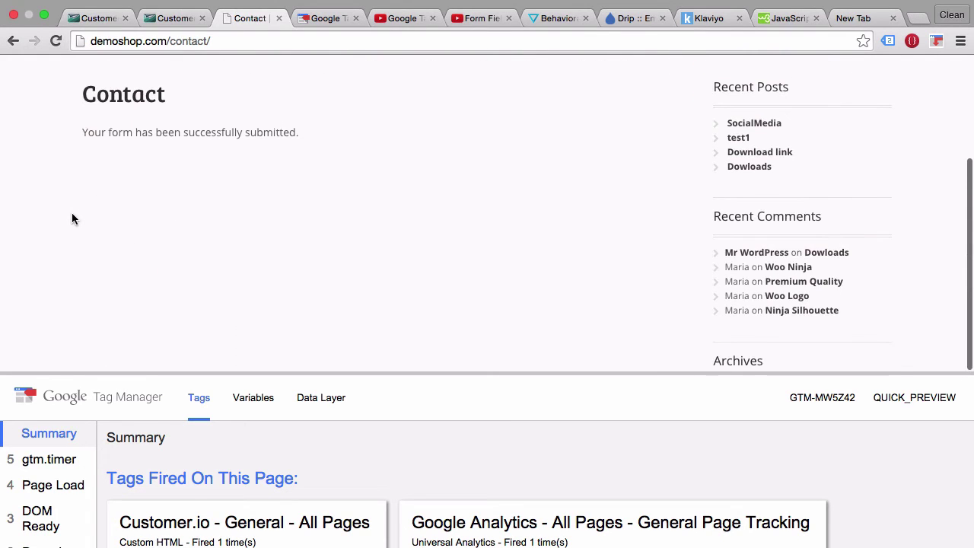
{"action": "scroll", "coordinate": [72, 218], "scroll_direction": "left", "scroll_amount": 5}
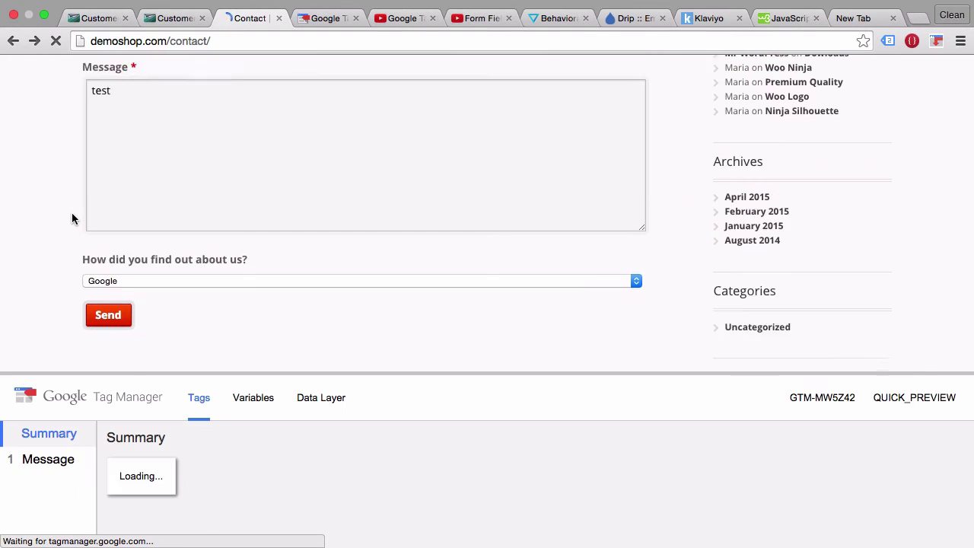
{"action": "scroll", "coordinate": [72, 218], "scroll_direction": "down", "scroll_amount": 3}
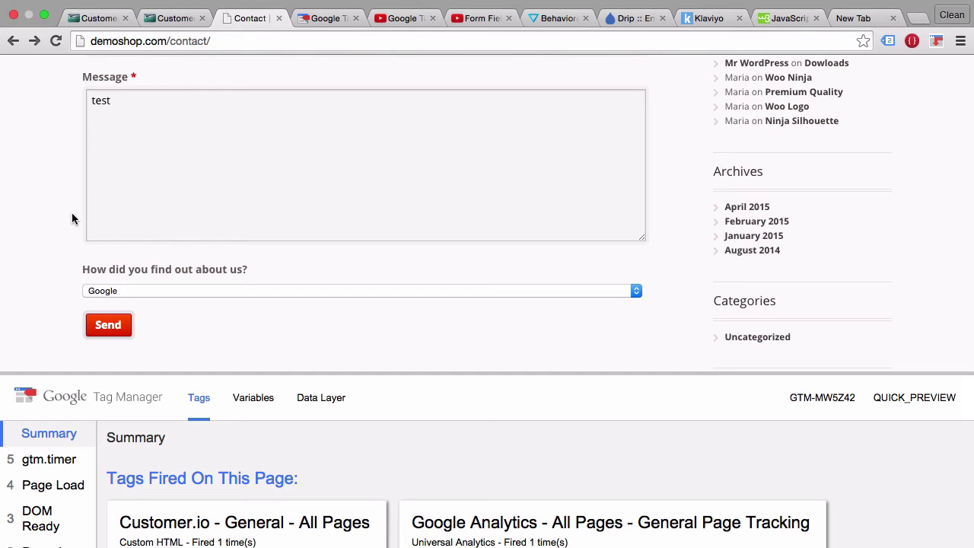
{"action": "scroll", "coordinate": [76, 205], "scroll_direction": "up", "scroll_amount": 5}
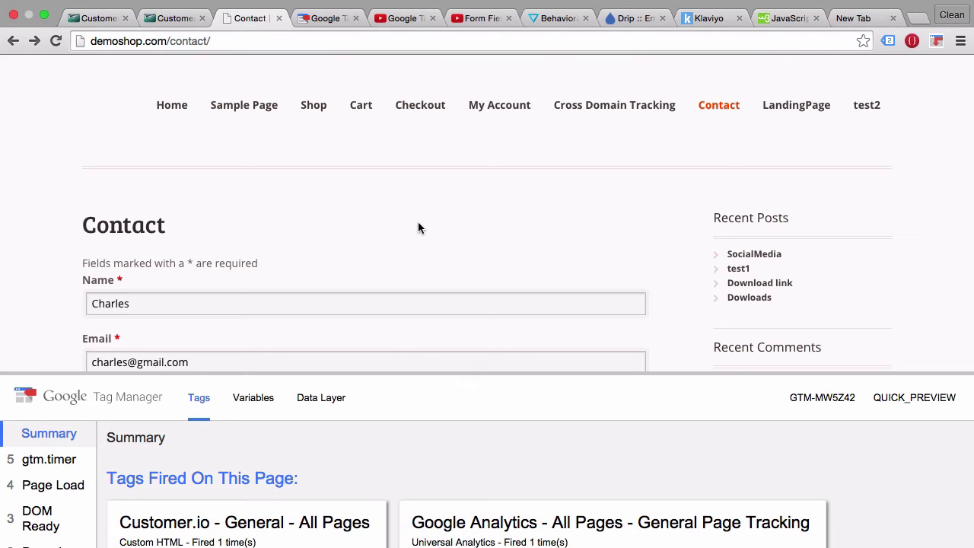
Open the Flying Ninja product page to find its Add to cart button, then view the click-tracking tutorial.
{"action": "left_click", "coordinate": [160, 106]}
{"action": "scroll", "coordinate": [172, 145], "scroll_direction": "down", "scroll_amount": 4}
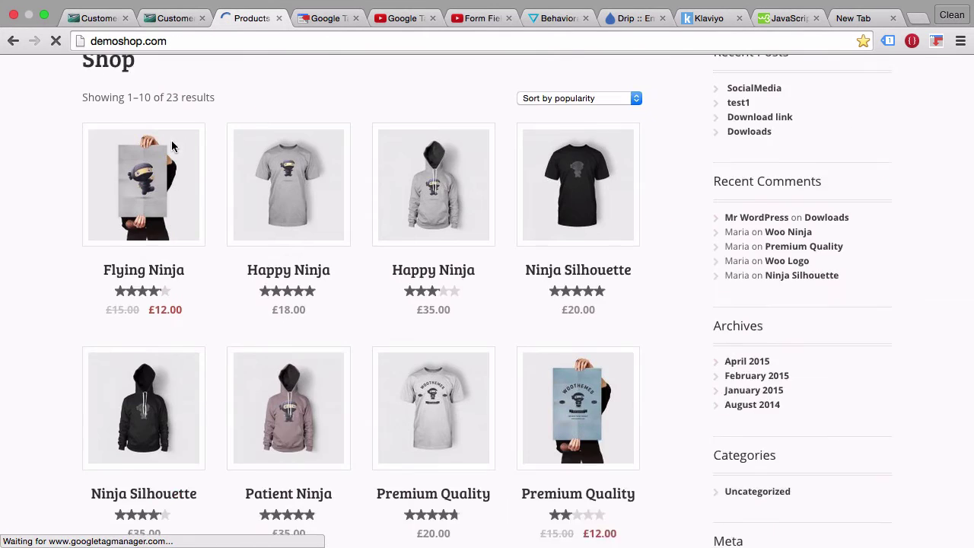
{"action": "left_click", "coordinate": [137, 202]}
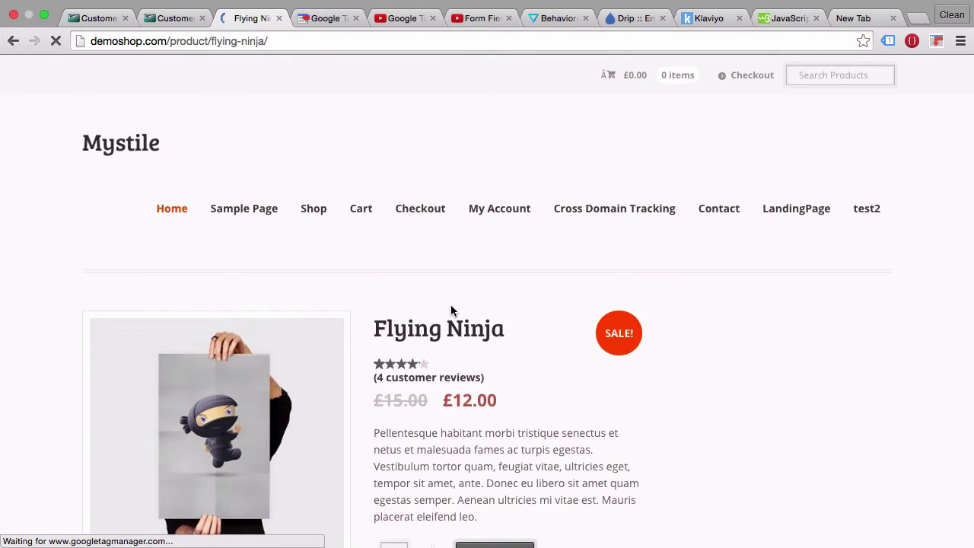
{"action": "scroll", "coordinate": [450, 308], "scroll_direction": "down", "scroll_amount": 4}
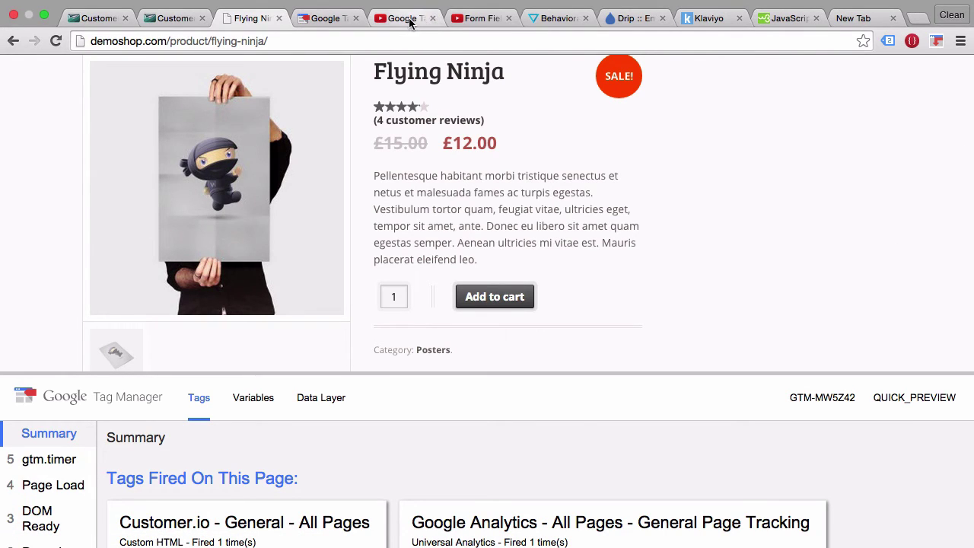
{"action": "left_click", "coordinate": [409, 18]}
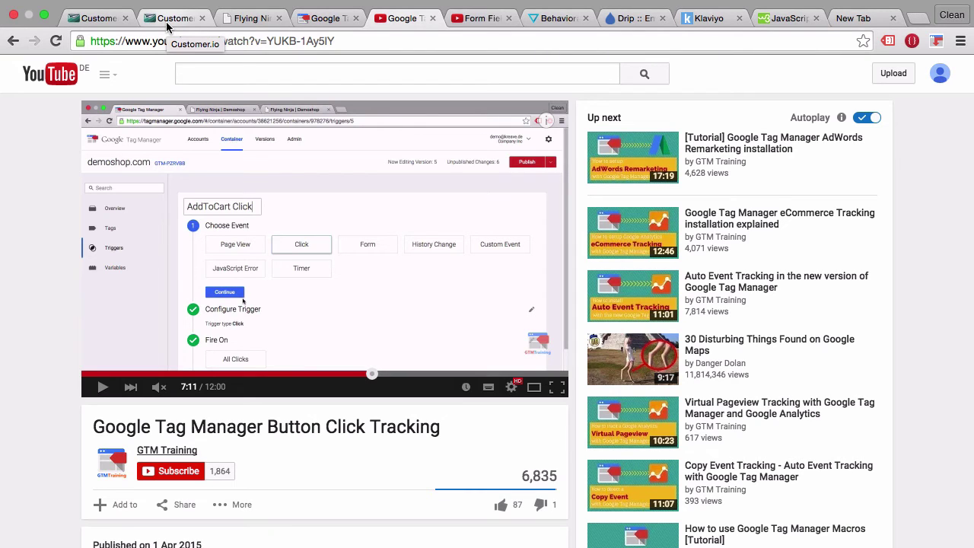
Copy the _cio.track custom-event example from Customer.io's Integration page, then return to GTM's Tags list.
{"action": "left_click", "coordinate": [167, 20]}
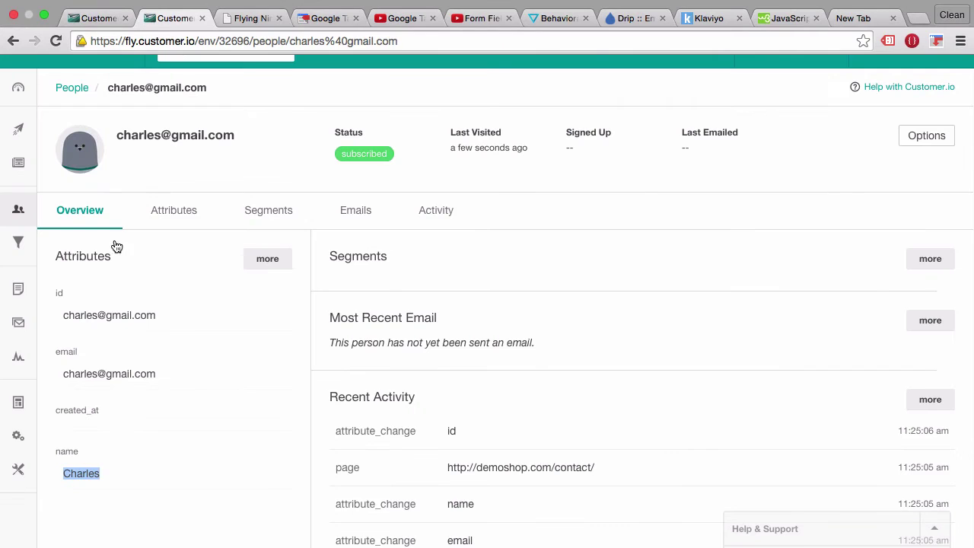
{"action": "left_click", "coordinate": [22, 440]}
{"action": "scroll", "coordinate": [282, 426], "scroll_direction": "down", "scroll_amount": 5}
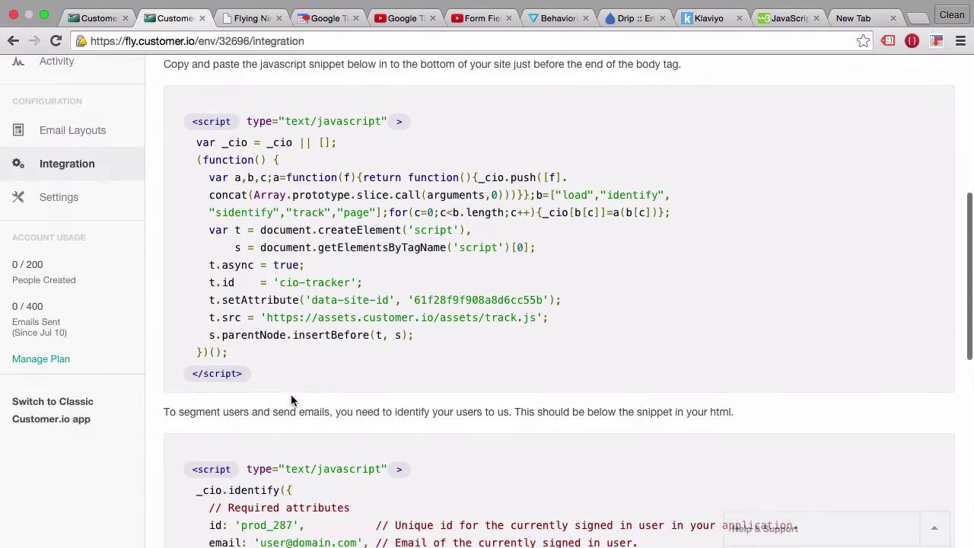
{"action": "scroll", "coordinate": [291, 394], "scroll_direction": "down", "scroll_amount": 10}
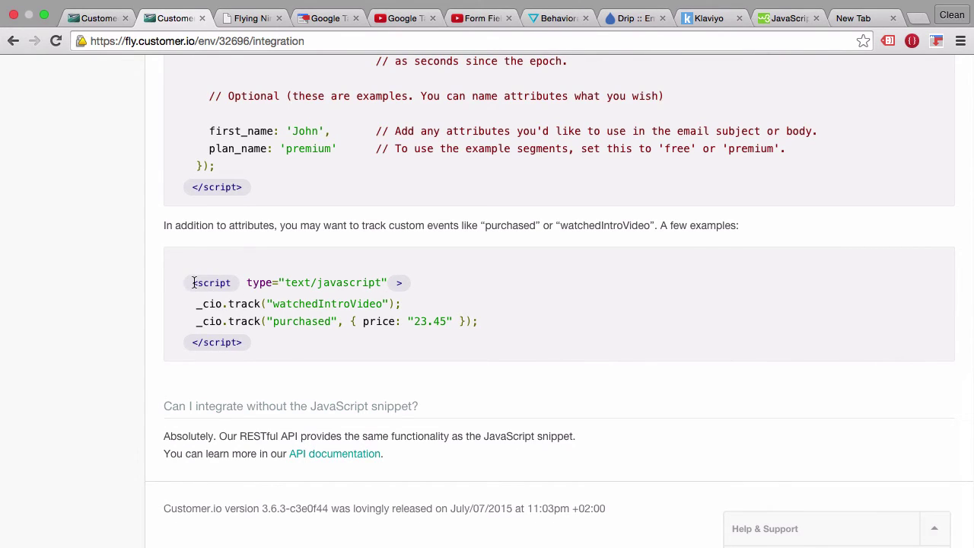
{"action": "left_click_drag", "start_coordinate": [194, 283], "coordinate": [242, 342]}
{"action": "right_click", "coordinate": [244, 315]}
{"action": "left_click", "coordinate": [266, 323]}
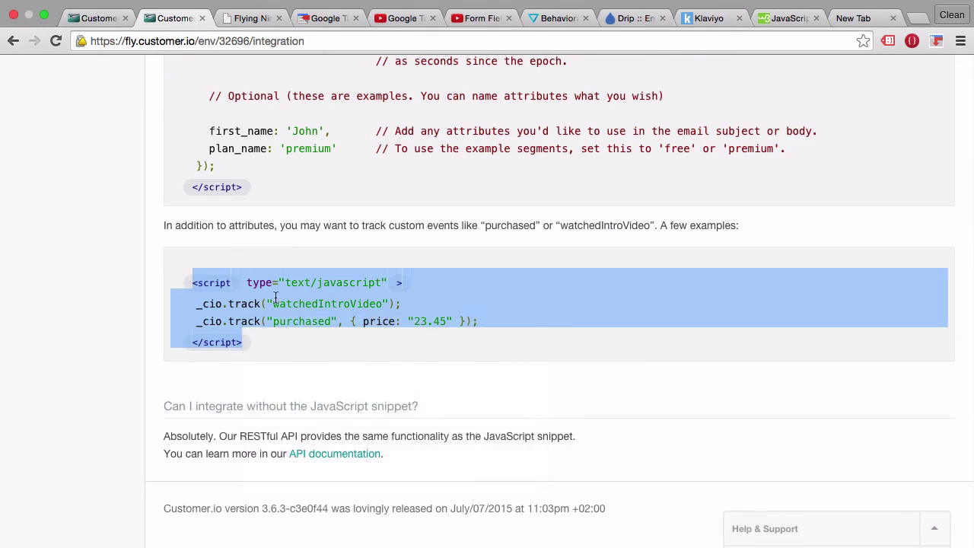
{"action": "left_click", "coordinate": [315, 22]}
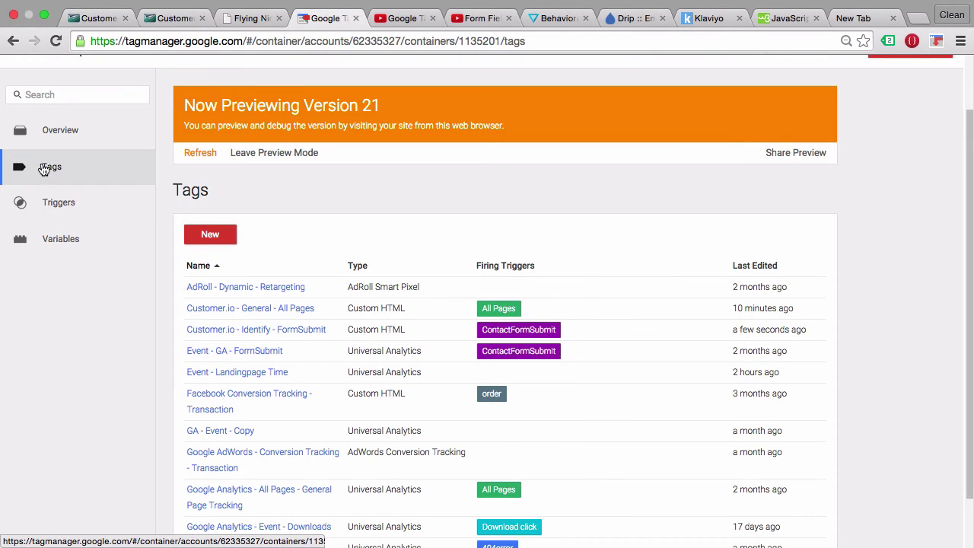
Create a new tag named 'Custiomer.io - track - AddToCart'.
{"action": "left_click", "coordinate": [202, 234]}
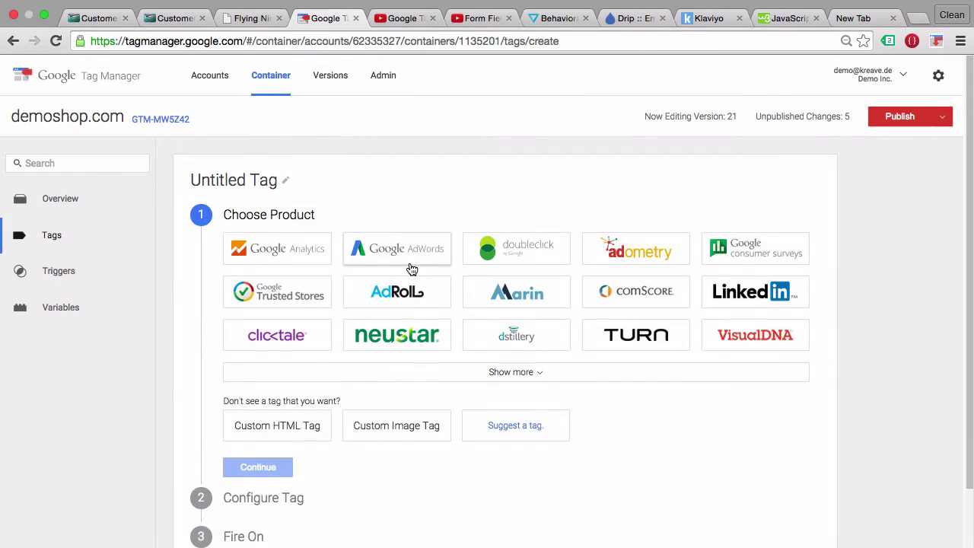
{"action": "left_click", "coordinate": [229, 179]}
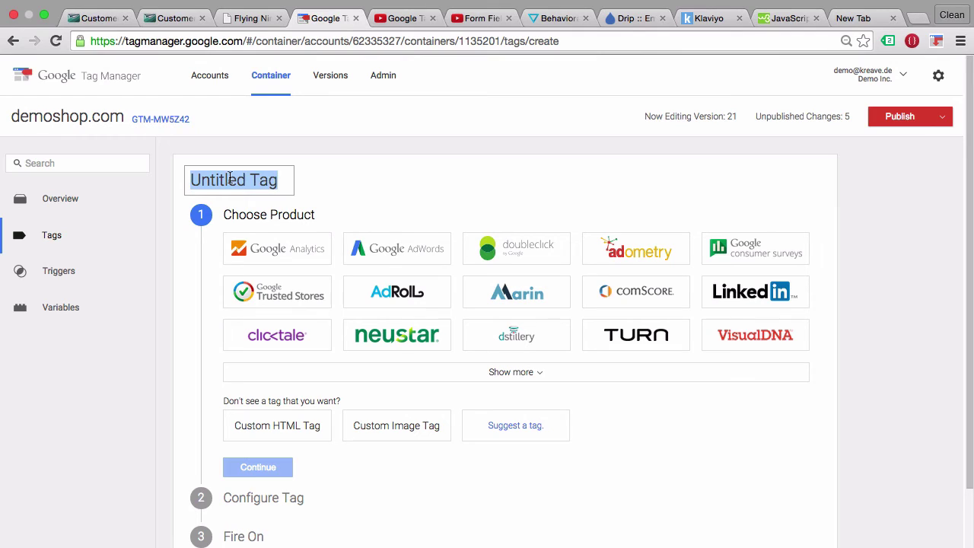
{"action": "type", "text": "Custi"}
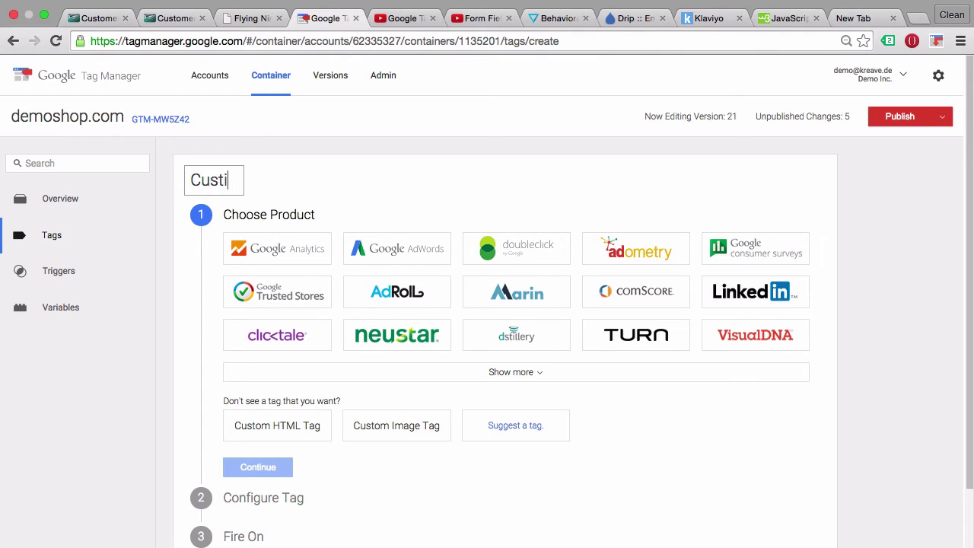
{"action": "type", "text": "omer.io "}
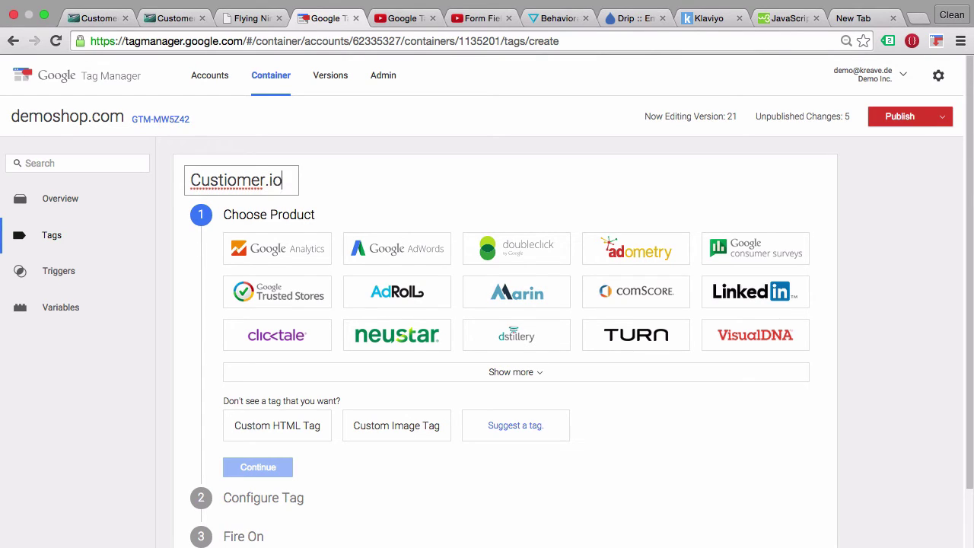
{"action": "type", "text": "- track -"}
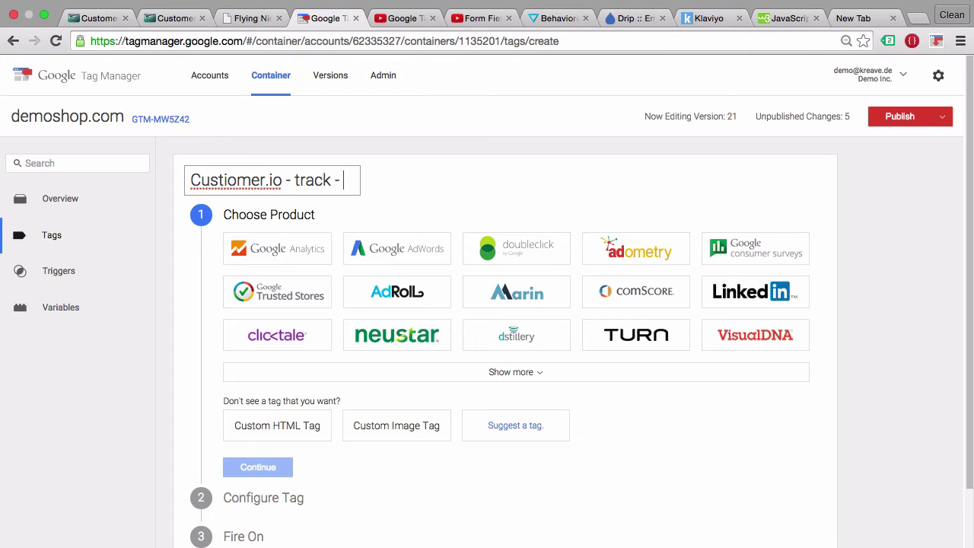
{"action": "type", "text": " AddToCart"}
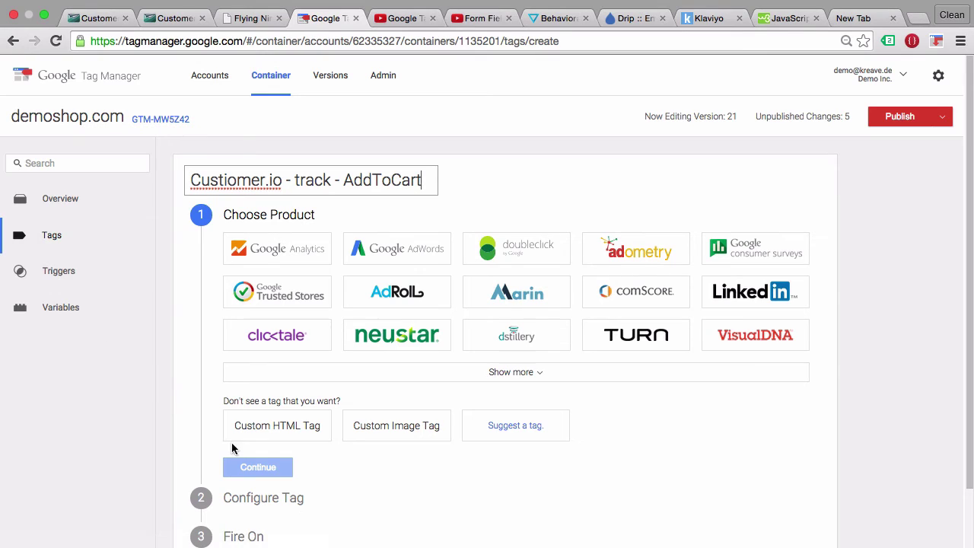
Make the tag Custom HTML holding the pasted Customer.io track snippet, with the watchedIntroVideo line removed.
{"action": "left_click", "coordinate": [275, 440]}
{"action": "key", "text": "super+v"}
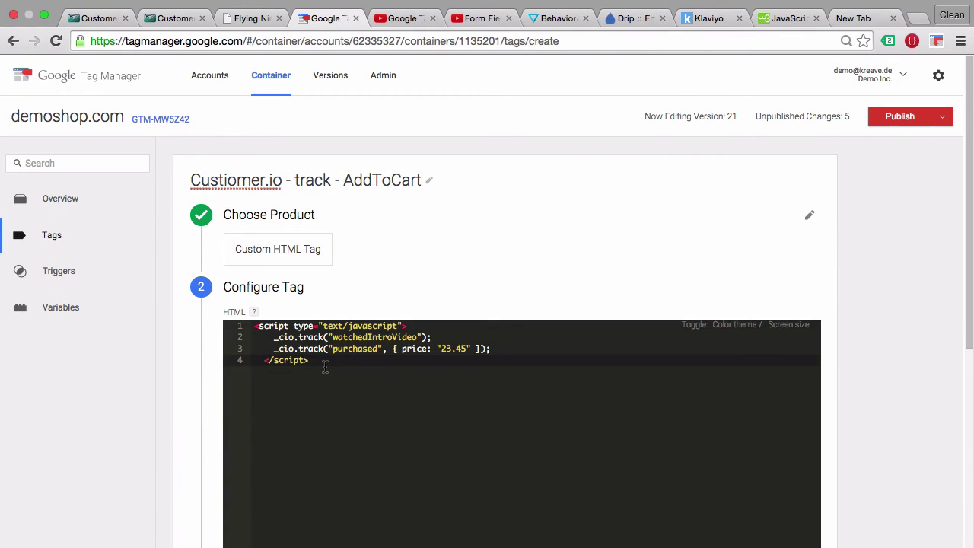
{"action": "left_click_drag", "start_coordinate": [431, 337], "coordinate": [234, 341]}
{"action": "key", "text": "BackSpace"}
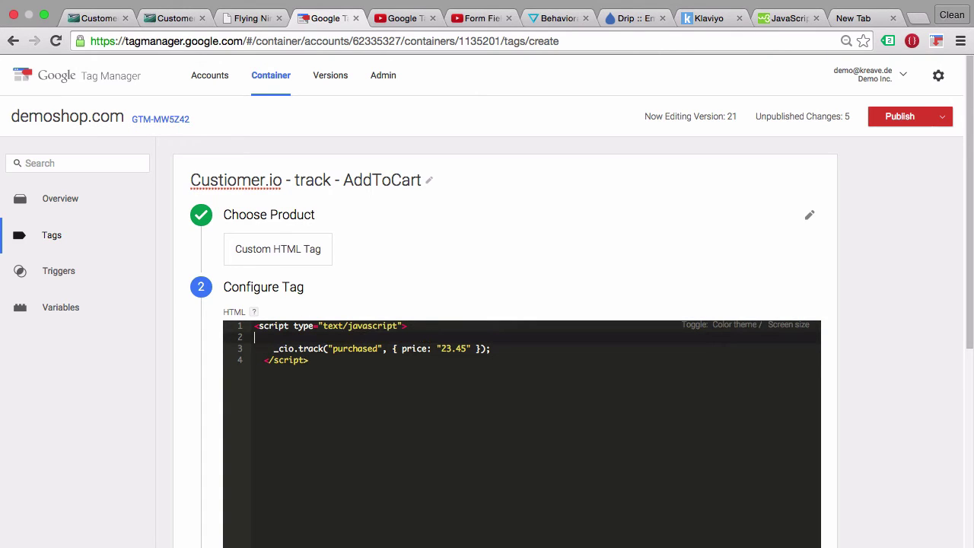
Rename the purchased event to 'added to Cart' and check the product's price in the preview.
{"action": "double_click", "coordinate": [365, 349]}
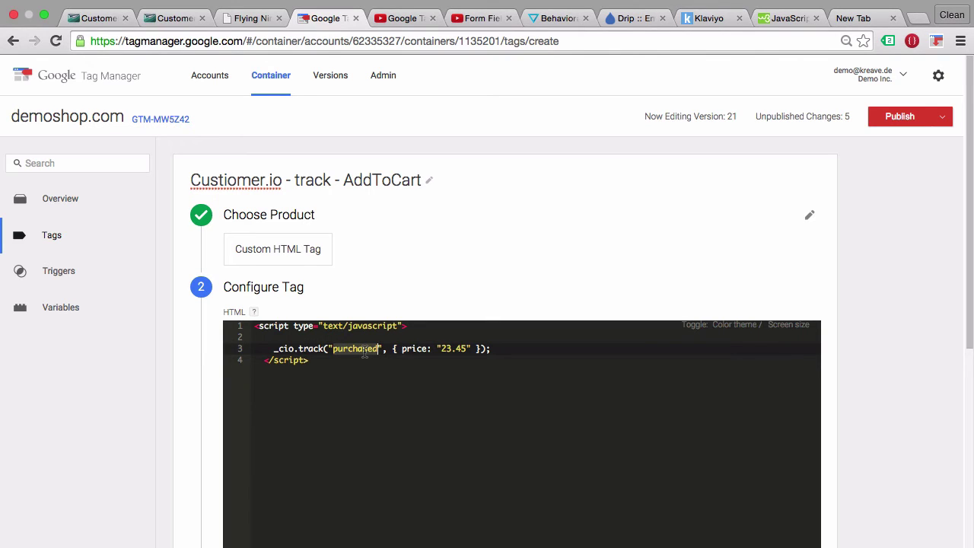
{"action": "type", "text": "added to Cart"}
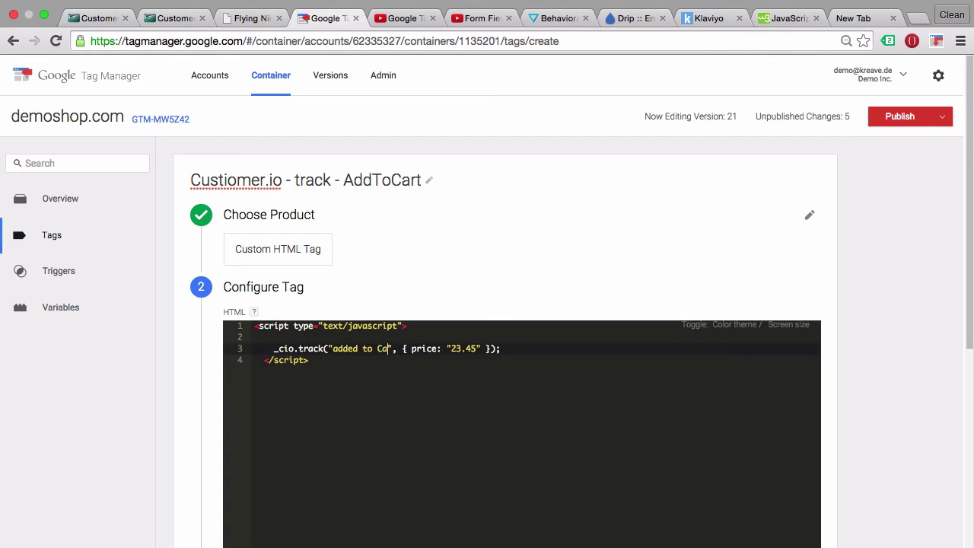
{"action": "left_click", "coordinate": [437, 350]}
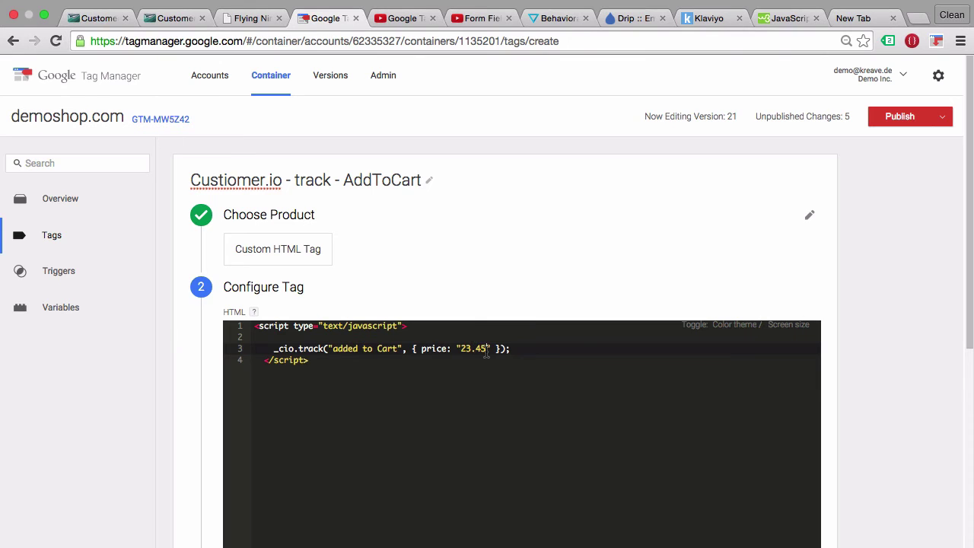
{"action": "left_click", "coordinate": [237, 17]}
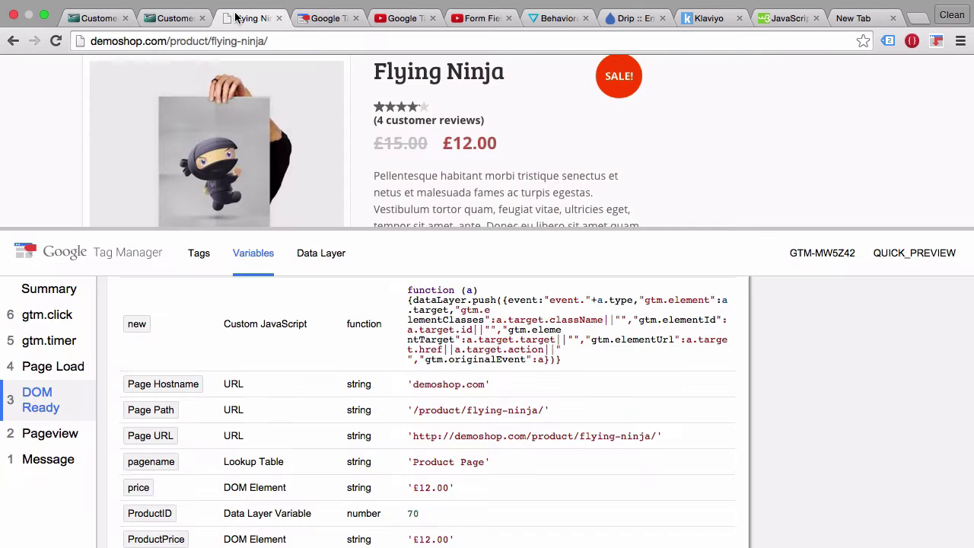
Confirm the ProductID variable reads 70 in the preview, then go back to the AddToCart tag code.
{"action": "scroll", "coordinate": [200, 147], "scroll_direction": "up", "scroll_amount": 5}
{"action": "scroll", "coordinate": [200, 147], "scroll_direction": "down", "scroll_amount": 2}
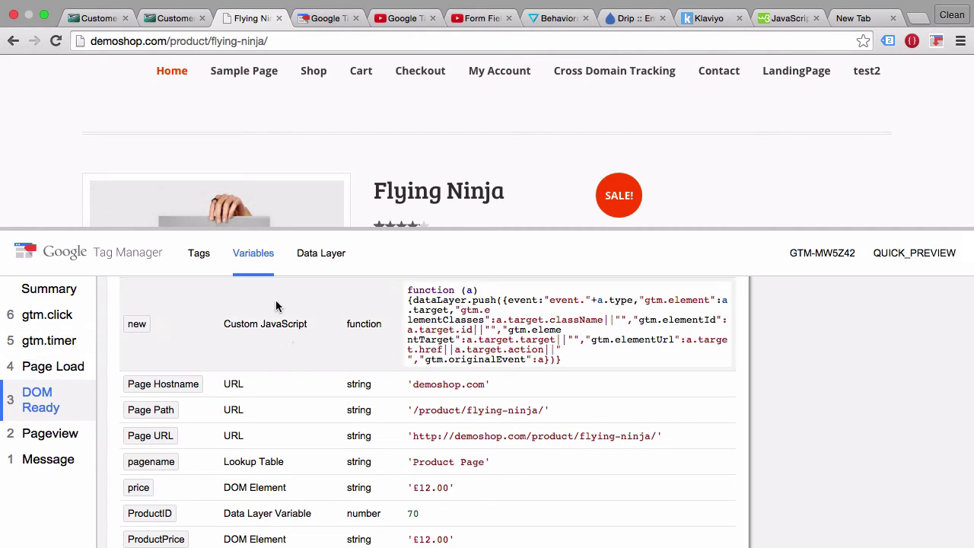
{"action": "scroll", "coordinate": [291, 336], "scroll_direction": "down", "scroll_amount": 5}
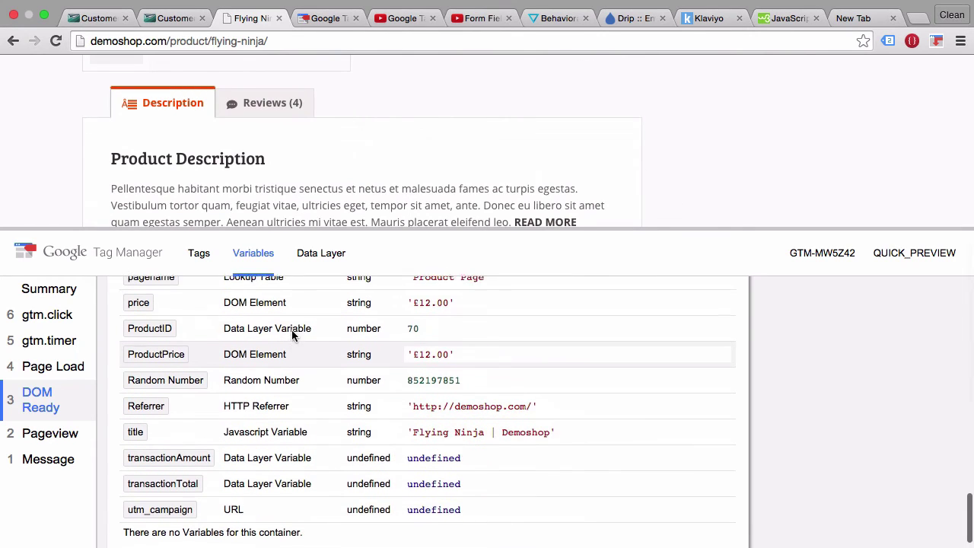
{"action": "scroll", "coordinate": [292, 333], "scroll_direction": "down", "scroll_amount": 1}
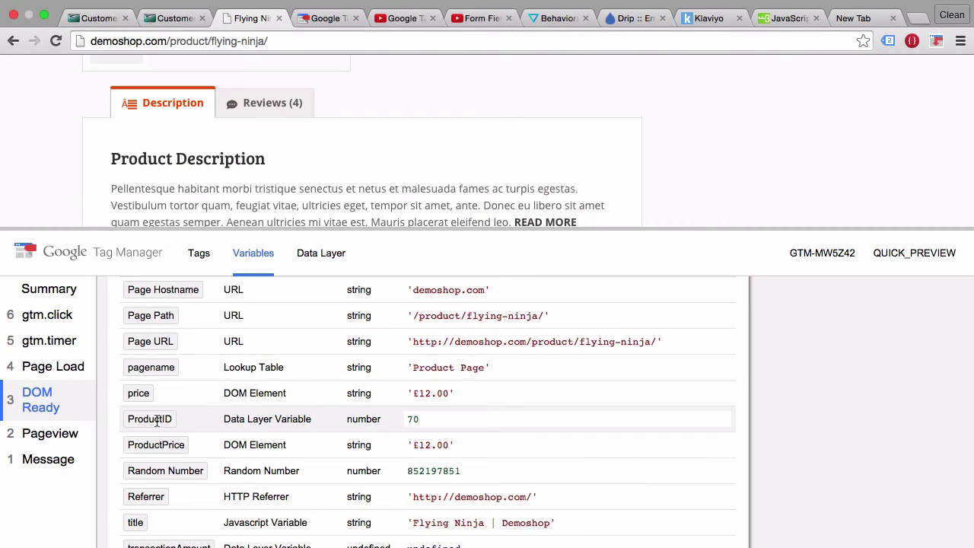
{"action": "left_click", "coordinate": [327, 21]}
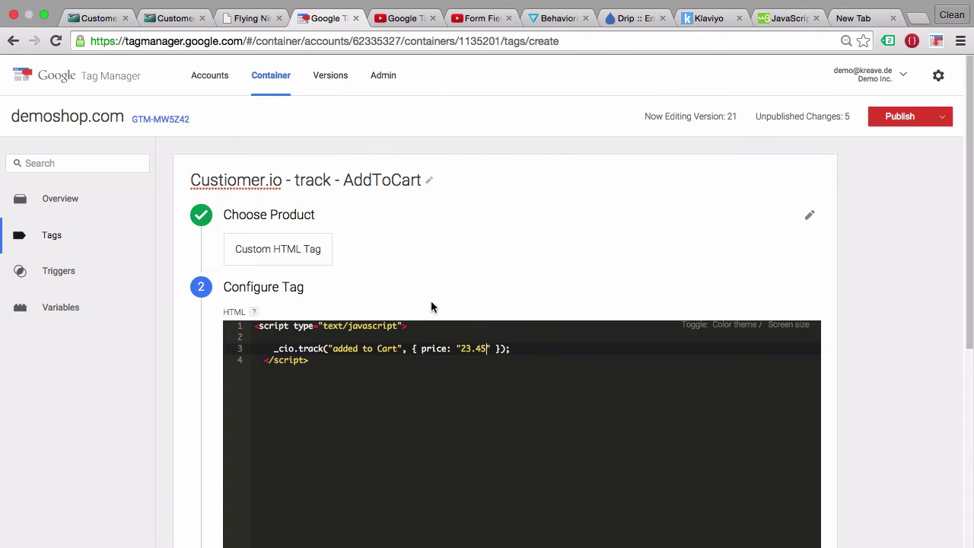
Change the track call's price: "23.45" to product_id: "{{ProductID}}" and confirm the HTML.
{"action": "double_click", "coordinate": [433, 349]}
{"action": "type", "text": "pr"}
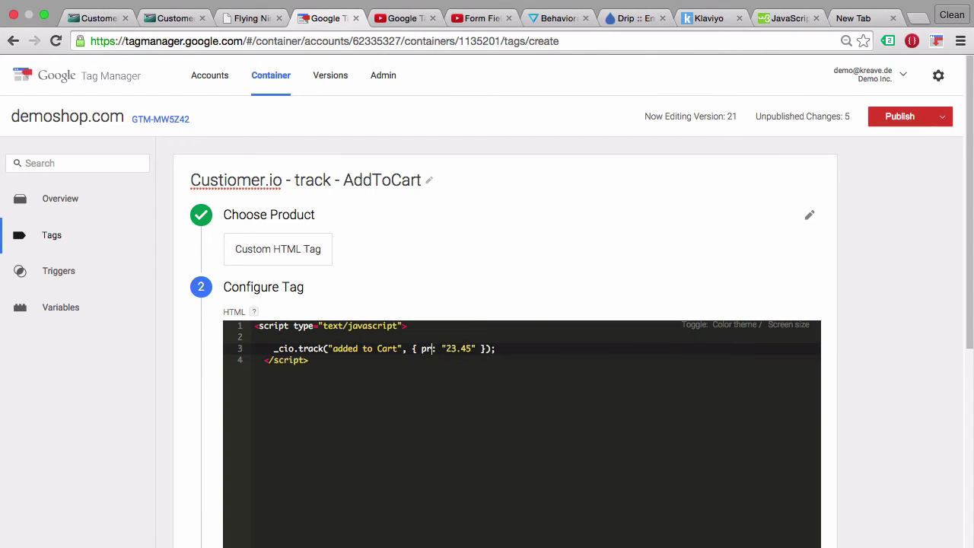
{"action": "type", "text": "oduct_id"}
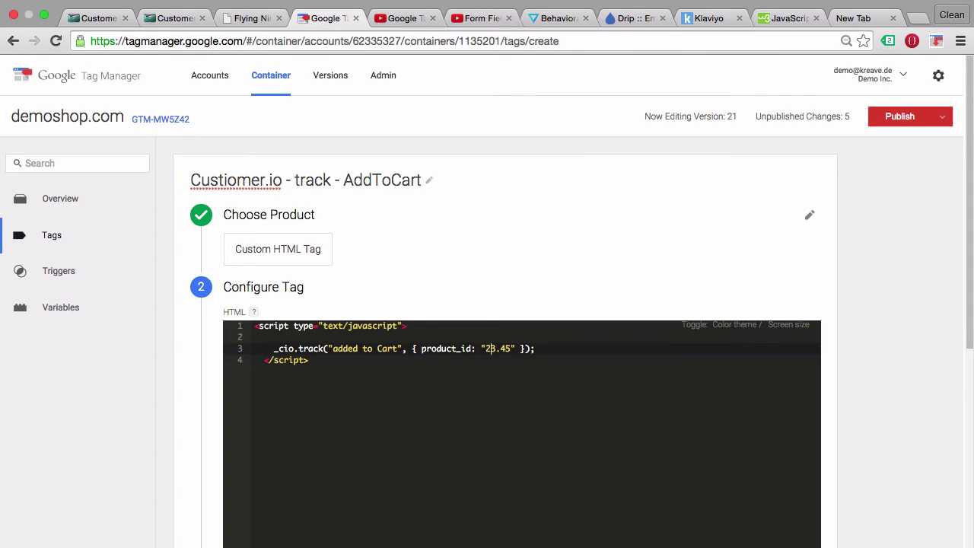
{"action": "key", "text": "BackSpace"}
{"action": "key", "text": "BackSpace"}
{"action": "key", "text": "BackSpace"}
{"action": "key", "text": "BackSpace"}
{"action": "key", "text": "BackSpace"}
{"action": "type", "text": "{{}}"}
{"action": "left_click", "coordinate": [247, 18]}
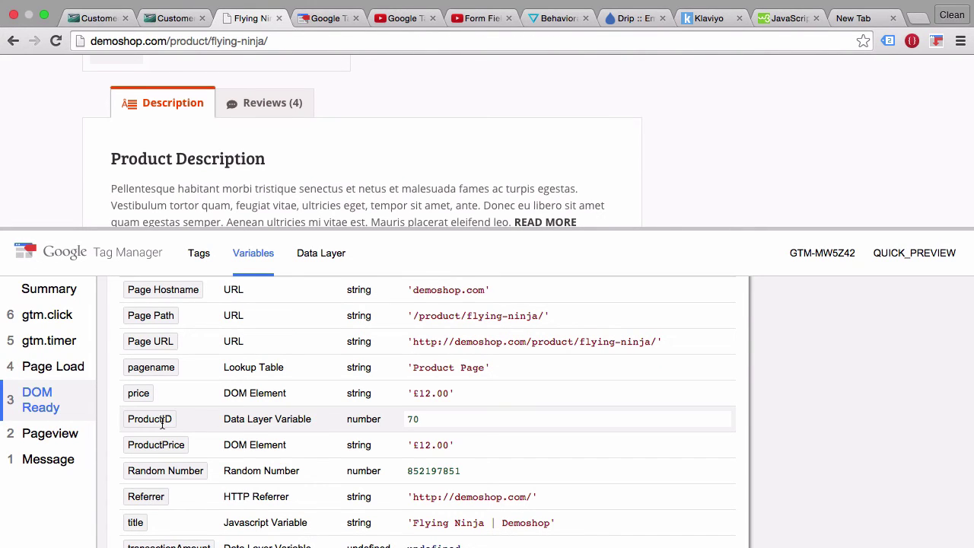
{"action": "left_click", "coordinate": [310, 19]}
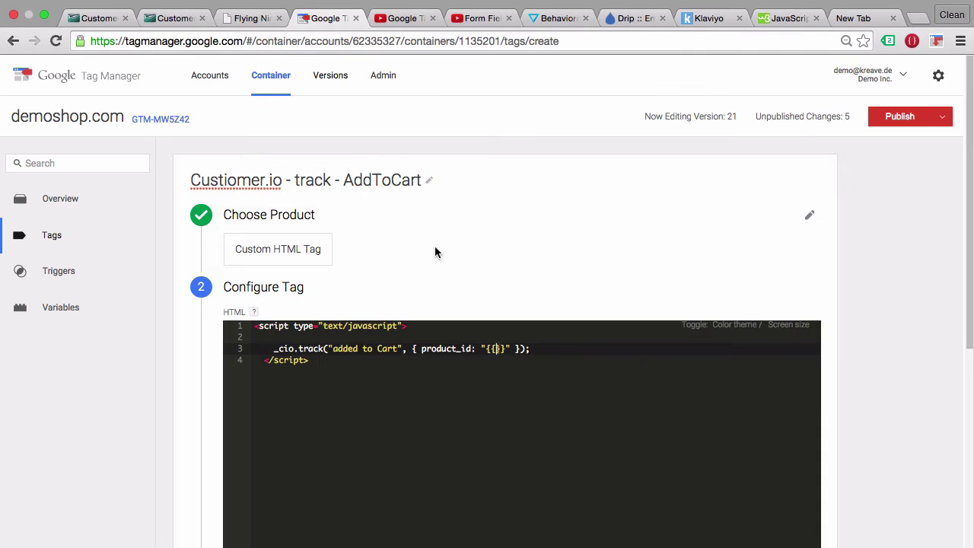
{"action": "type", "text": "ProductID"}
{"action": "scroll", "coordinate": [186, 368], "scroll_direction": "down", "scroll_amount": 5}
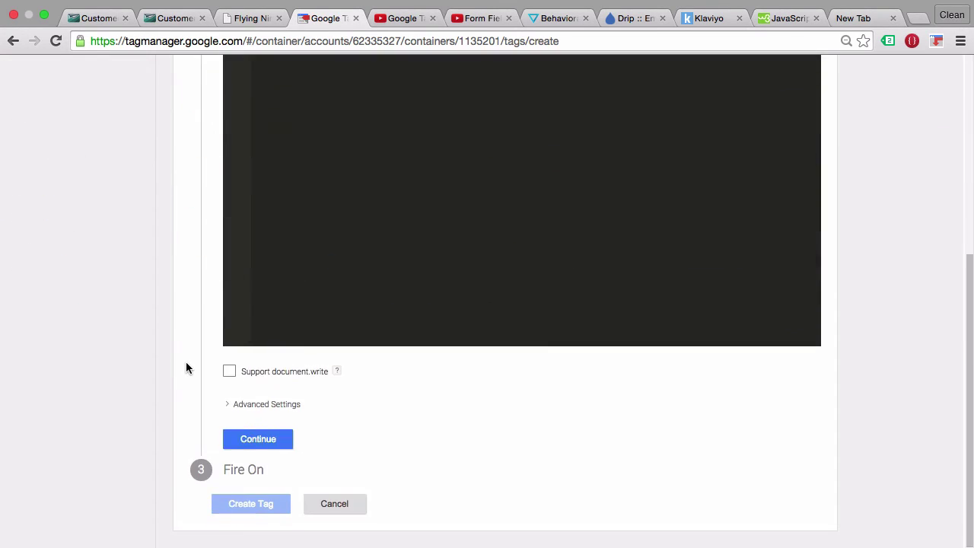
{"action": "left_click", "coordinate": [248, 437]}
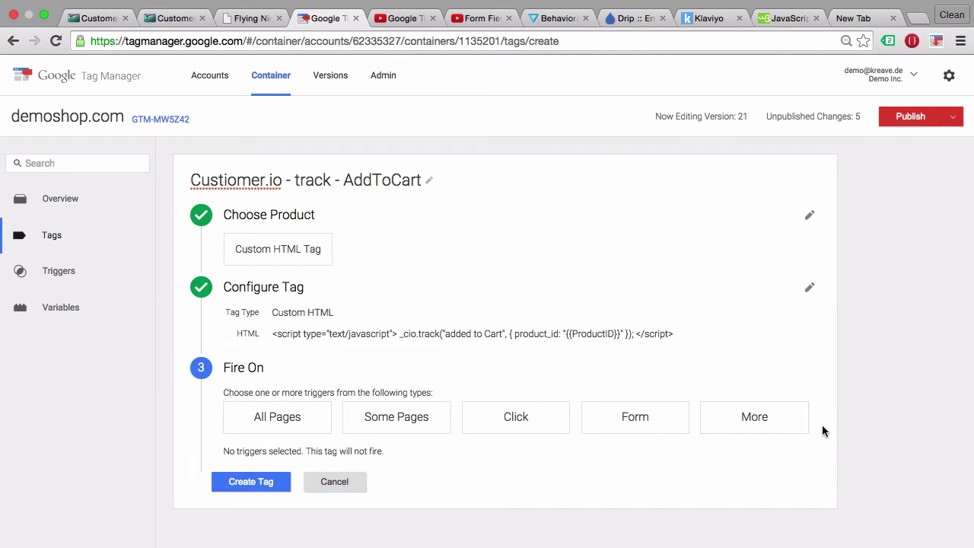
Set the AddToCart tag to fire on the AddtoCart Click trigger and create the tag.
{"action": "left_click", "coordinate": [795, 431]}
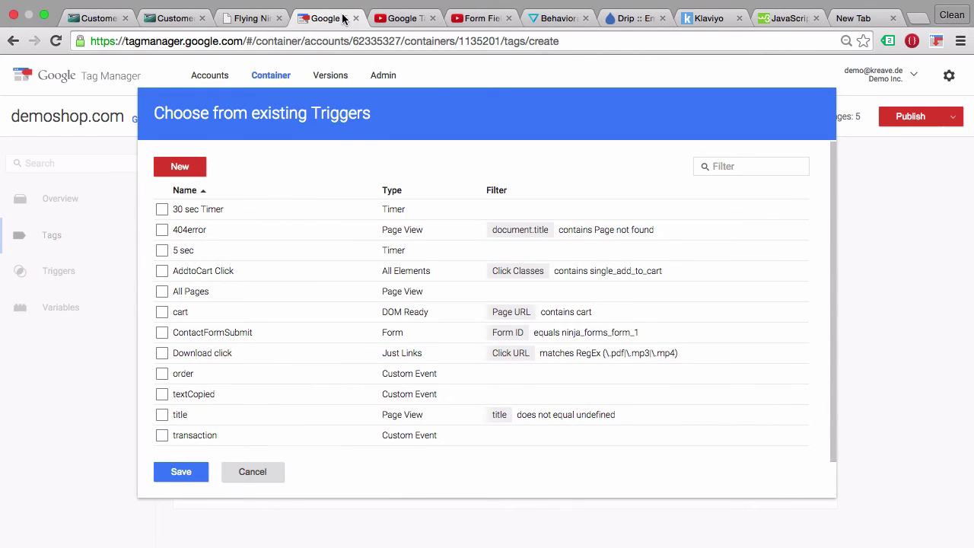
{"action": "left_click", "coordinate": [388, 19]}
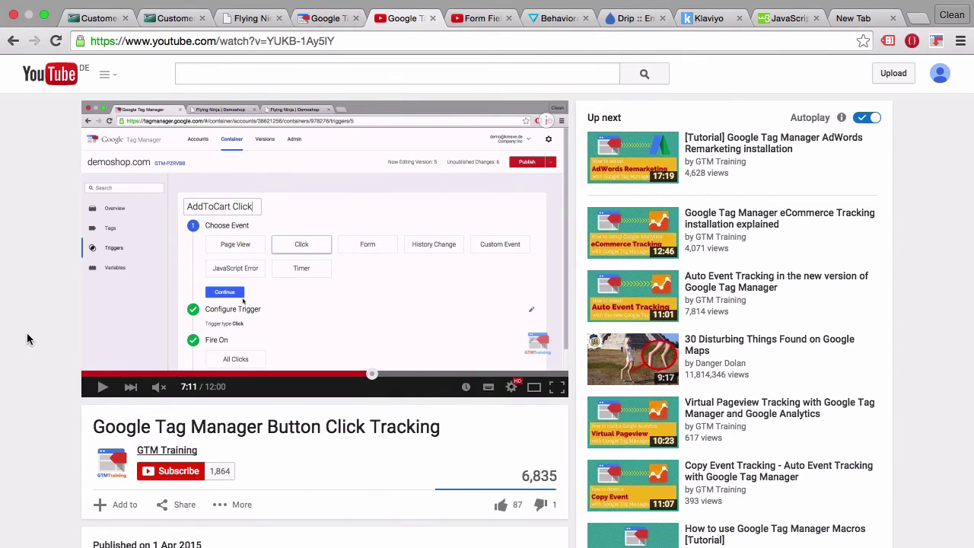
{"action": "left_click", "coordinate": [326, 20]}
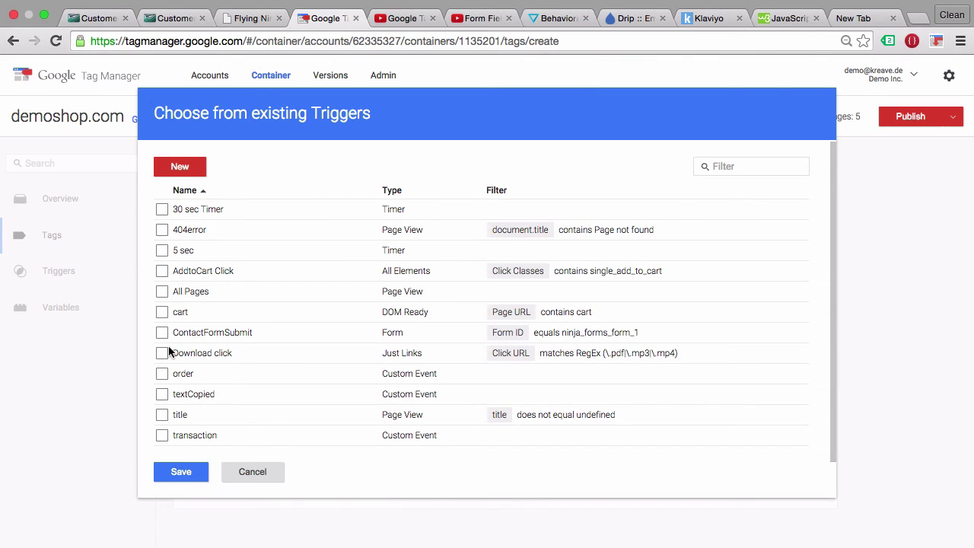
{"action": "left_click", "coordinate": [162, 274]}
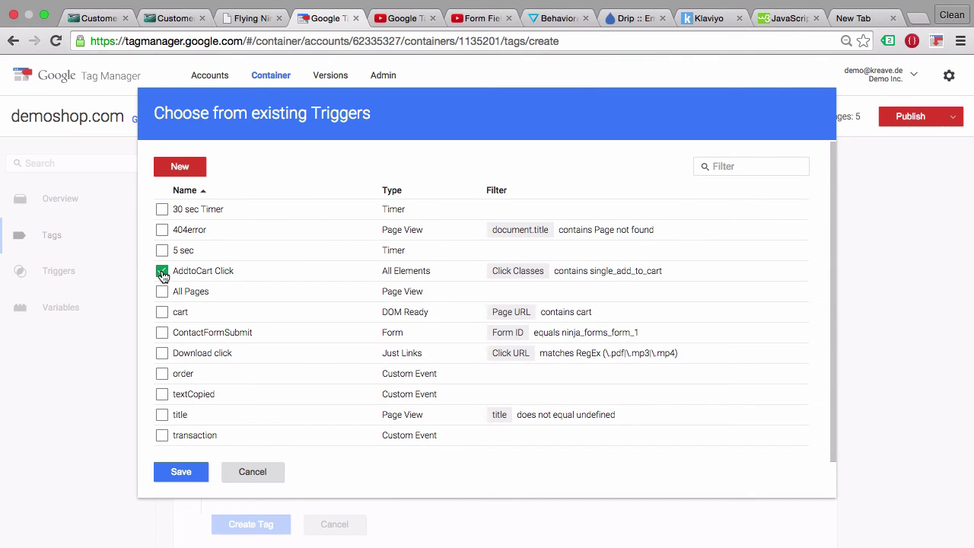
{"action": "left_click", "coordinate": [176, 475]}
{"action": "scroll", "coordinate": [127, 536], "scroll_direction": "down", "scroll_amount": 1}
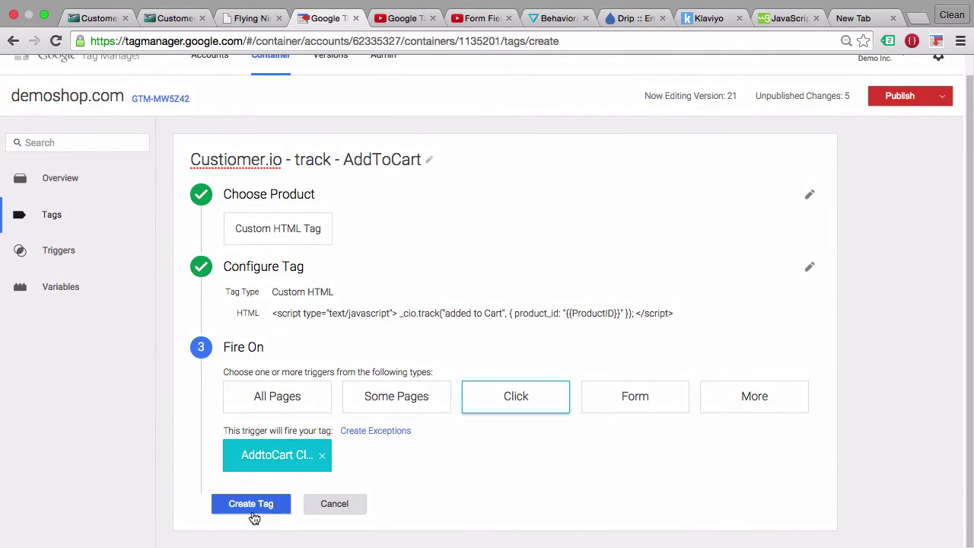
{"action": "left_click", "coordinate": [252, 512]}
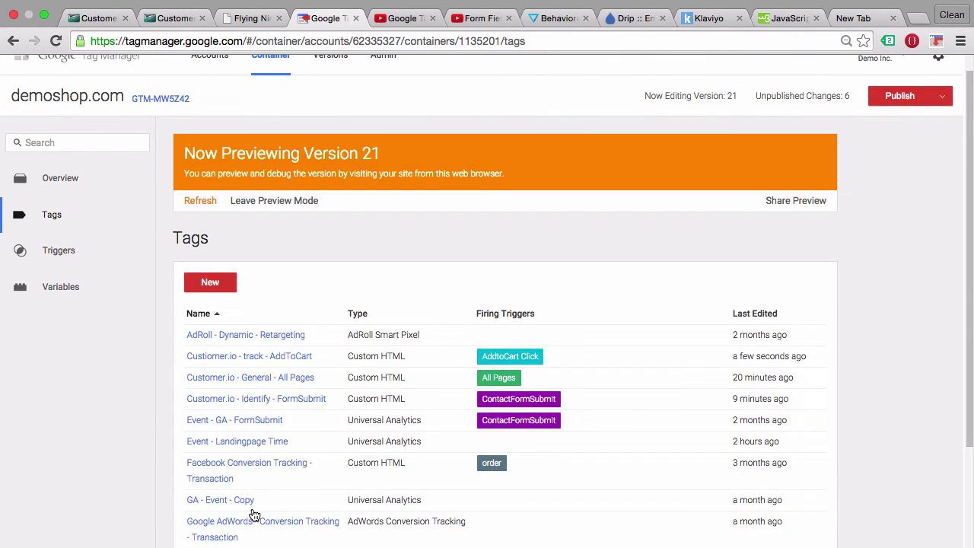
Refresh the GTM preview, reload the Flying Ninja page, and add the poster to the cart.
{"action": "left_click", "coordinate": [200, 201]}
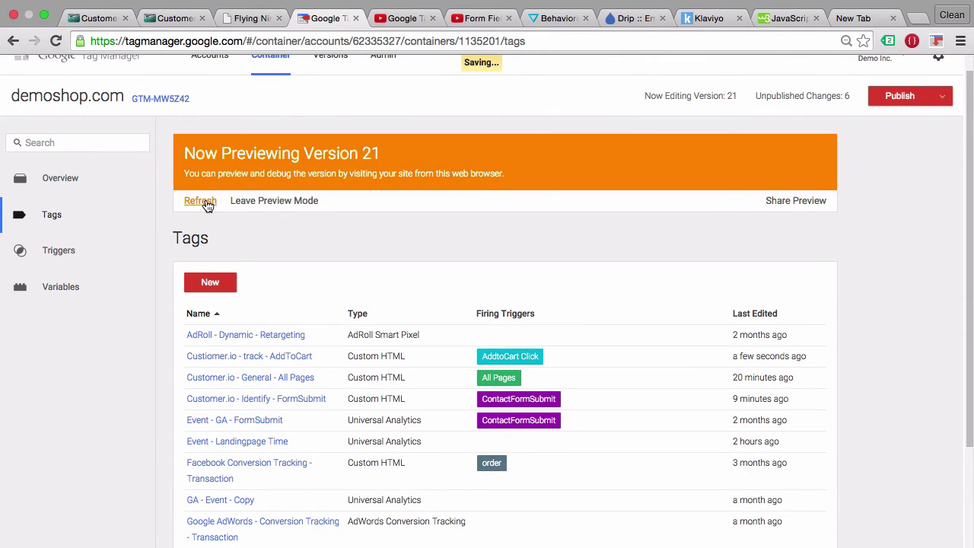
{"action": "left_click", "coordinate": [234, 20]}
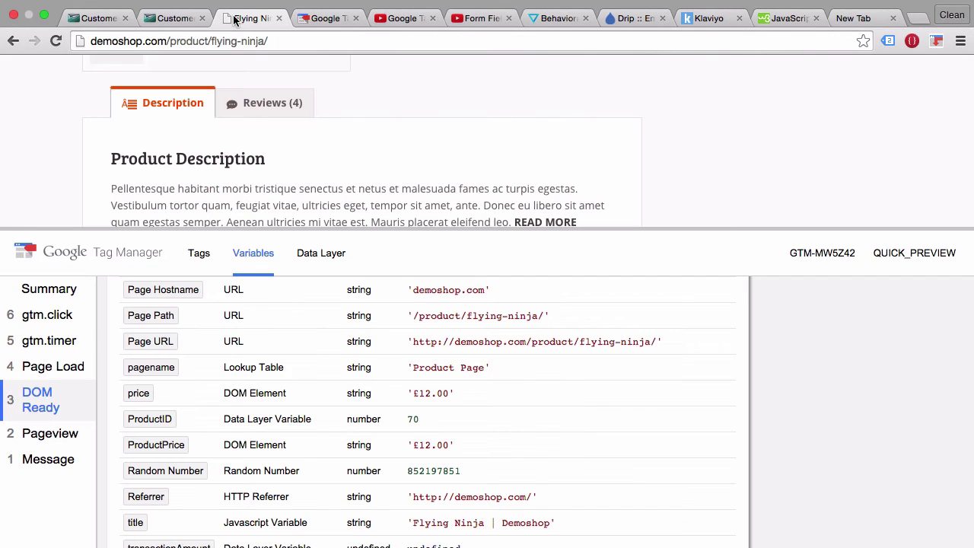
{"action": "key", "text": "super+r"}
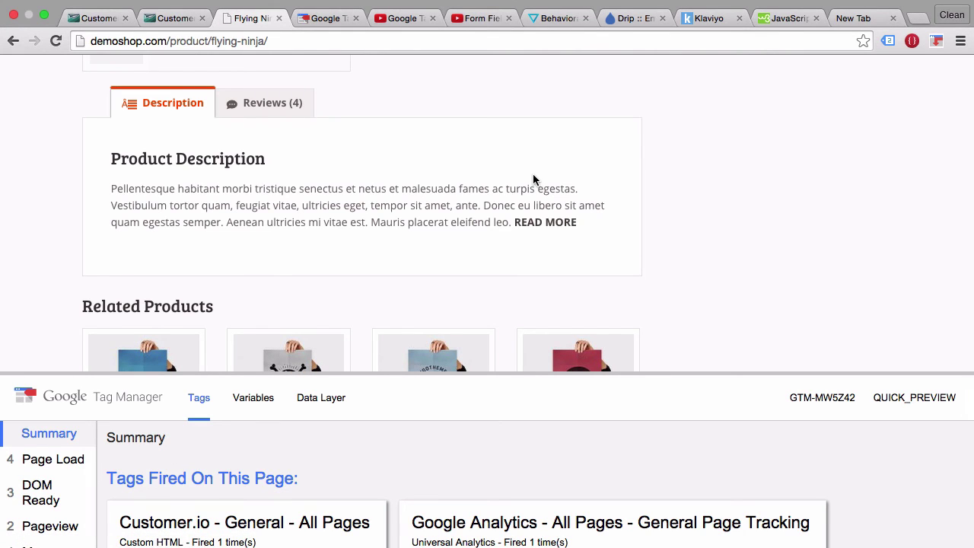
{"action": "scroll", "coordinate": [532, 175], "scroll_direction": "up", "scroll_amount": 10}
{"action": "scroll", "coordinate": [525, 197], "scroll_direction": "down", "scroll_amount": 3}
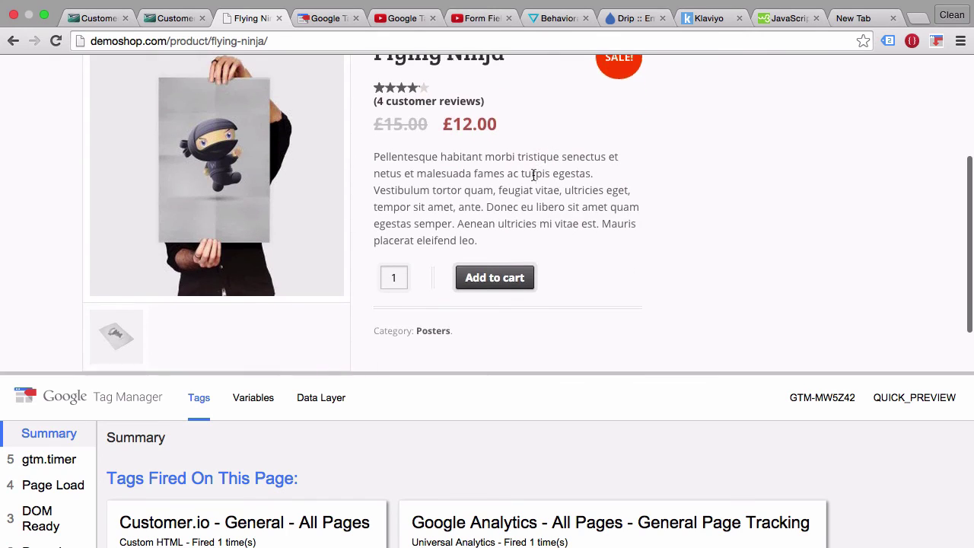
{"action": "left_click", "coordinate": [472, 278]}
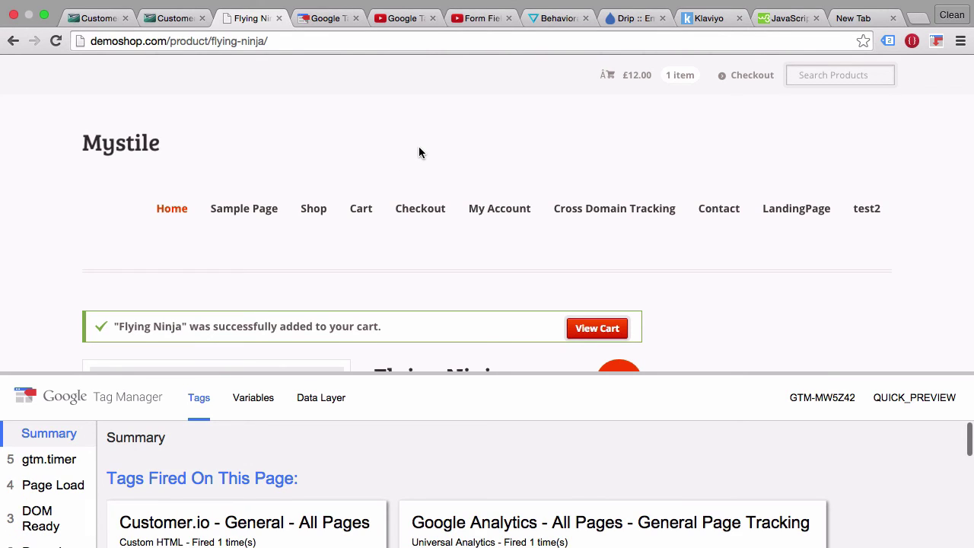
{"action": "left_click", "coordinate": [145, 18]}
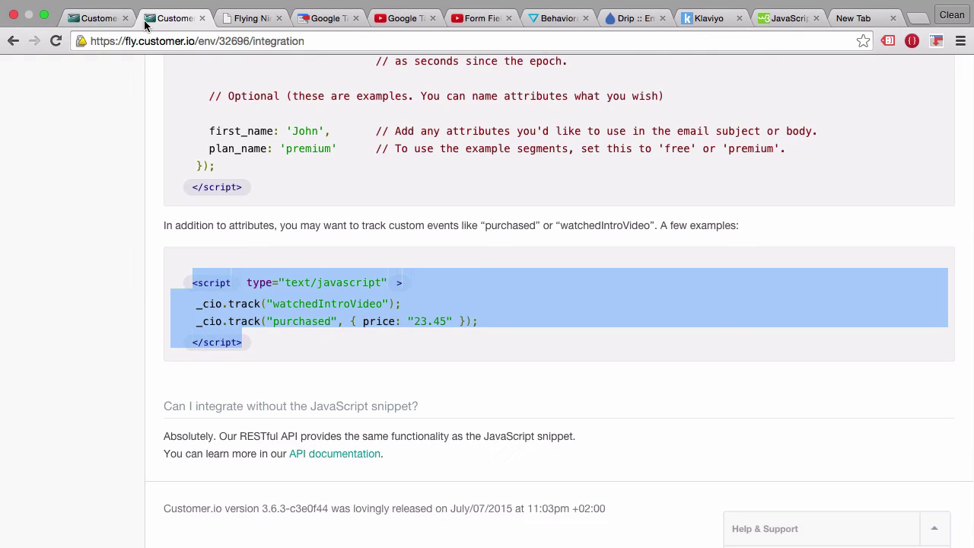
Open Customer.io's Activity log and expand the 'added to Cart' event showing product_id 70.
{"action": "scroll", "coordinate": [71, 242], "scroll_direction": "up", "scroll_amount": 15}
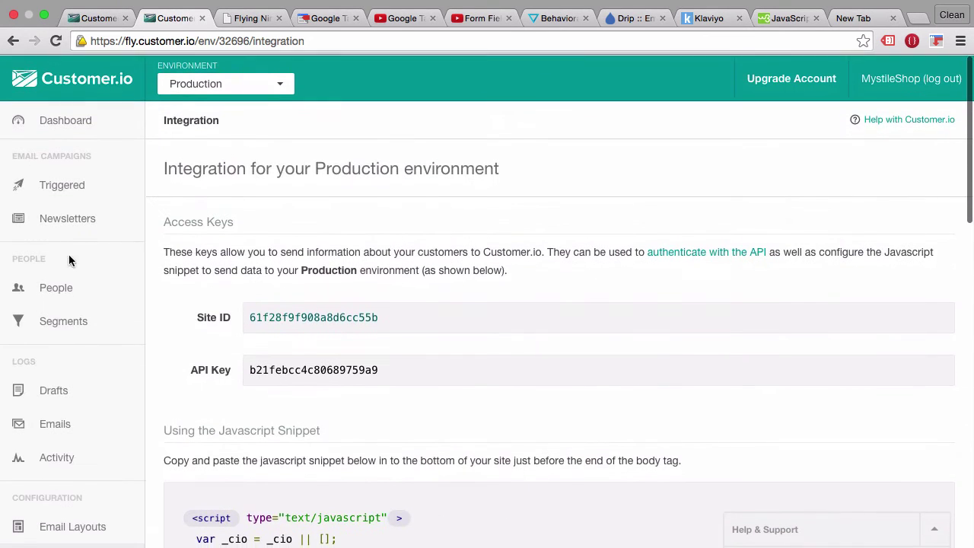
{"action": "left_click", "coordinate": [53, 461]}
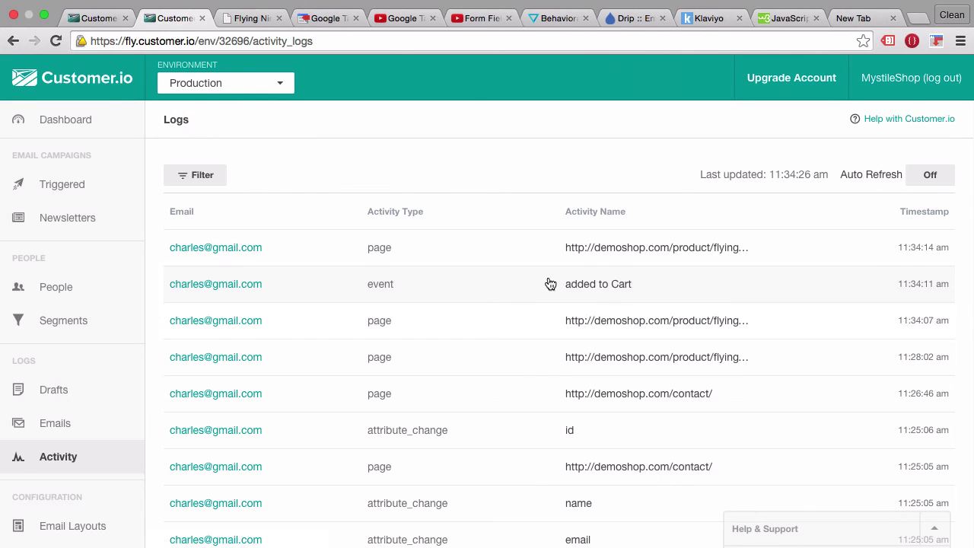
{"action": "left_click", "coordinate": [606, 286]}
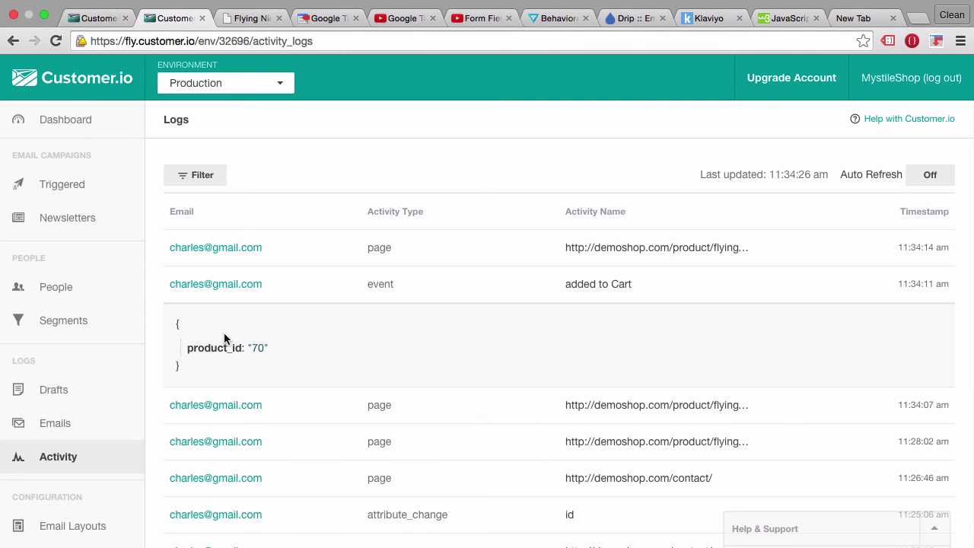
Scroll through the Flying Ninja product page, then return to the GTM Tags list.
{"action": "left_click", "coordinate": [248, 19]}
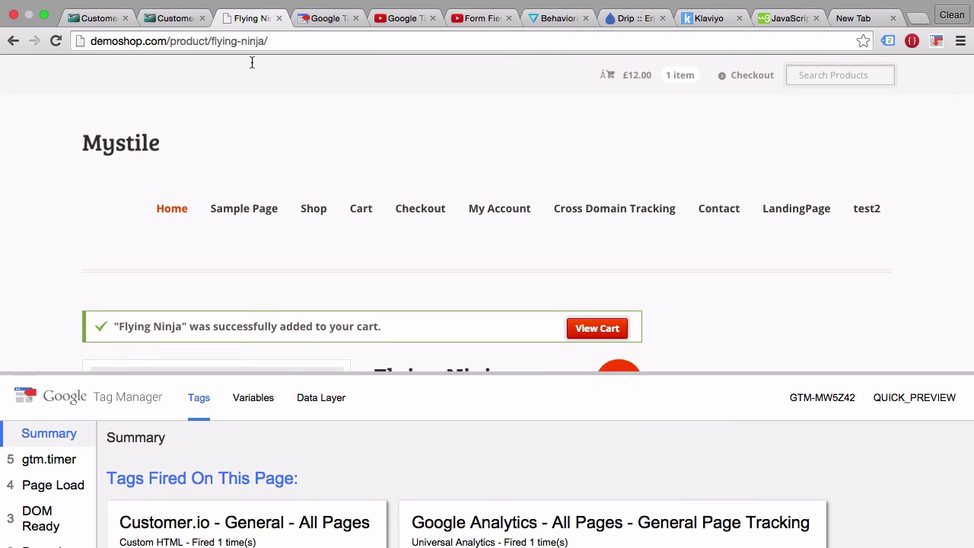
{"action": "scroll", "coordinate": [268, 200], "scroll_direction": "down", "scroll_amount": 5}
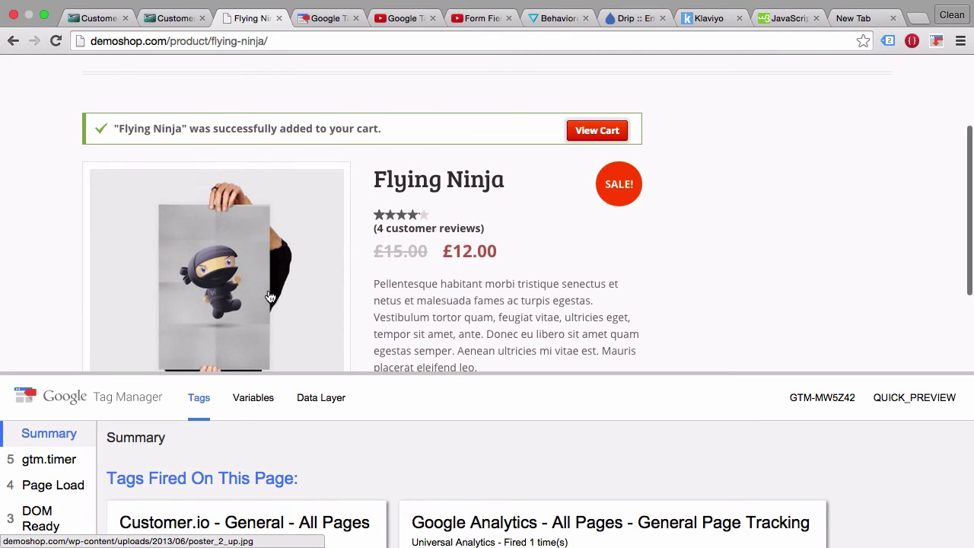
{"action": "scroll", "coordinate": [430, 228], "scroll_direction": "down", "scroll_amount": 3}
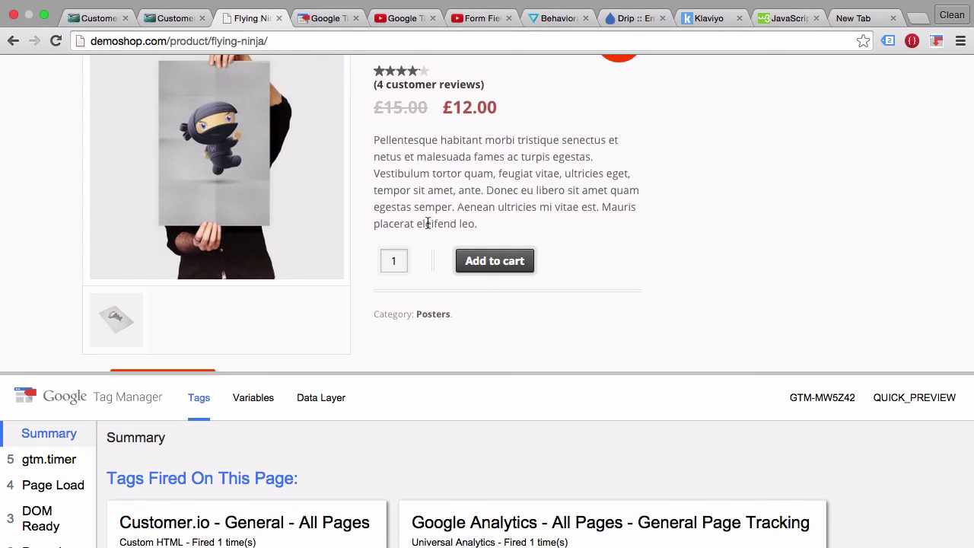
{"action": "left_click", "coordinate": [312, 24]}
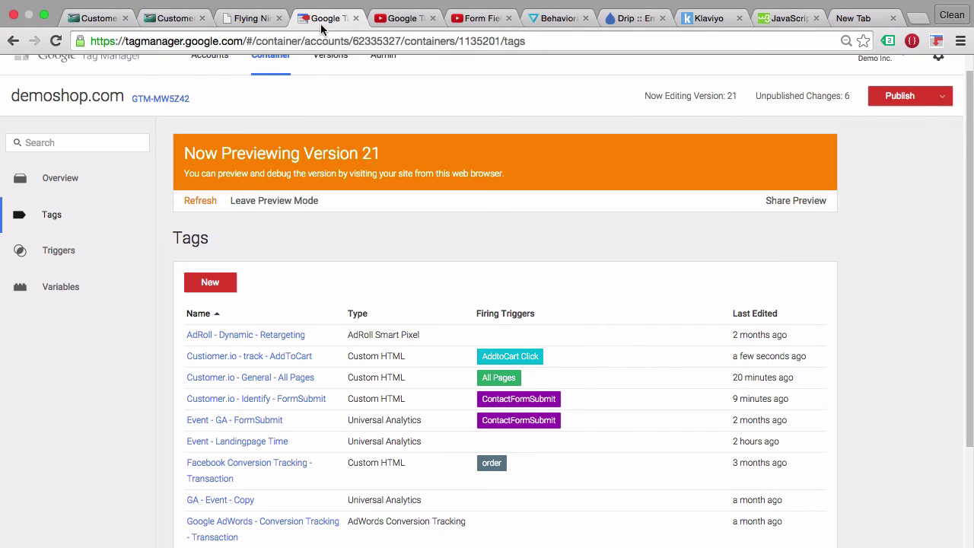
Publish the container's changes live as Version 21.
{"action": "scroll", "coordinate": [894, 126], "scroll_direction": "up", "scroll_amount": 1}
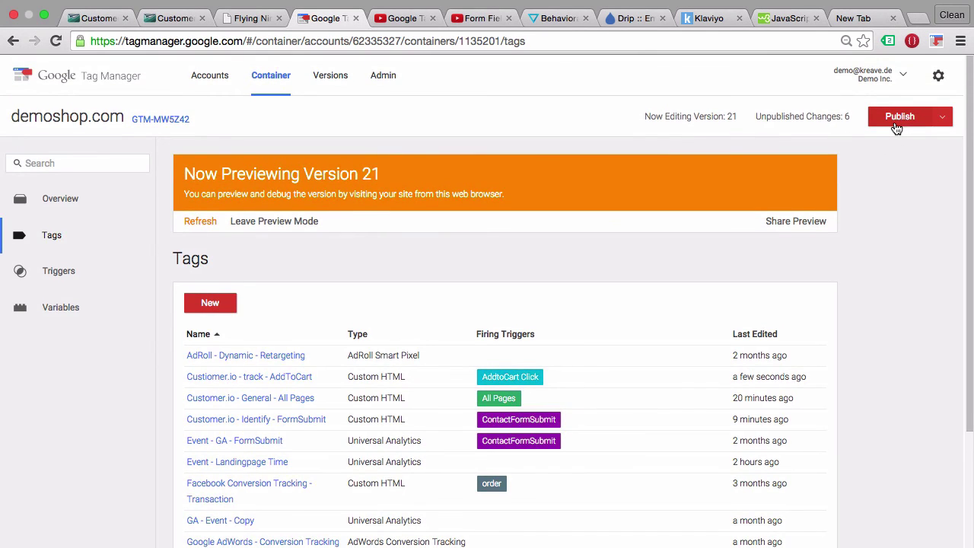
{"action": "left_click", "coordinate": [895, 123]}
{"action": "left_click", "coordinate": [310, 350]}
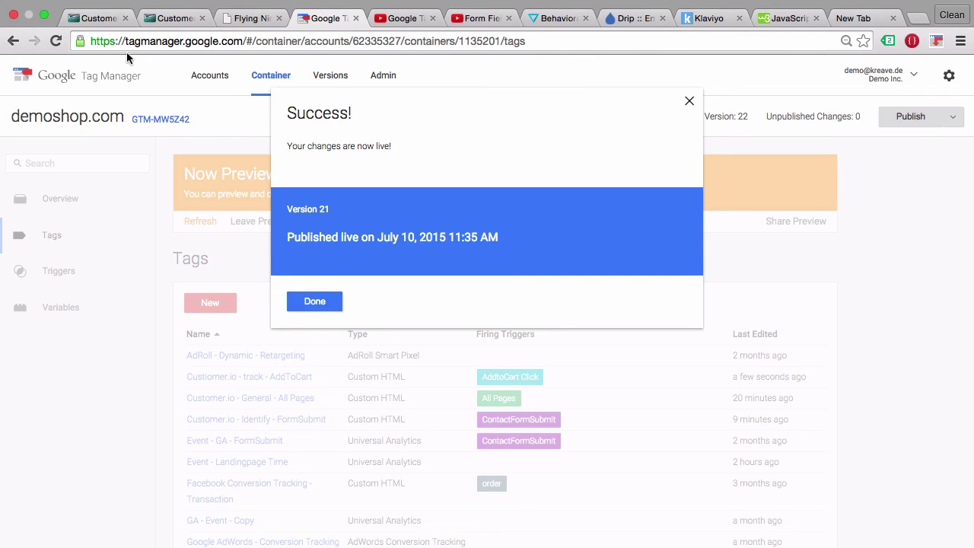
{"action": "left_click", "coordinate": [97, 20]}
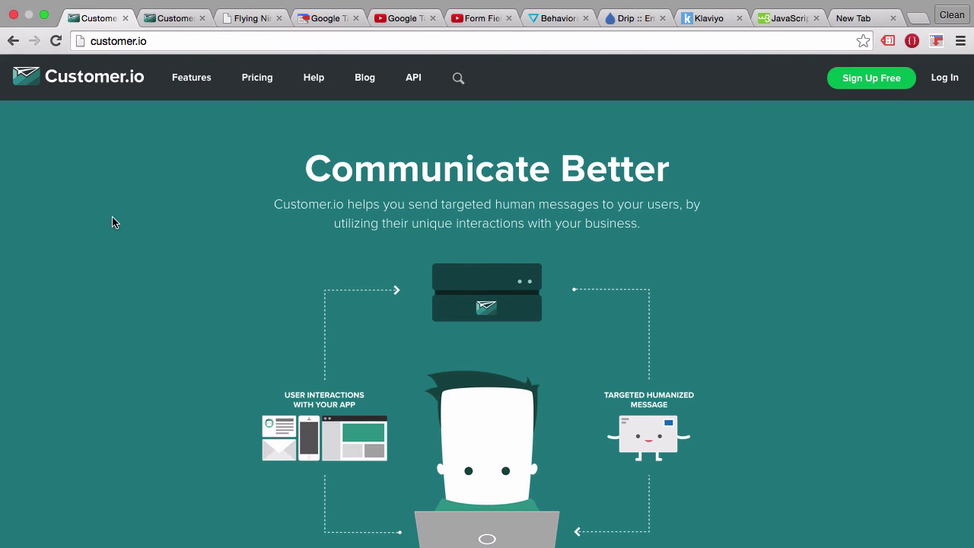